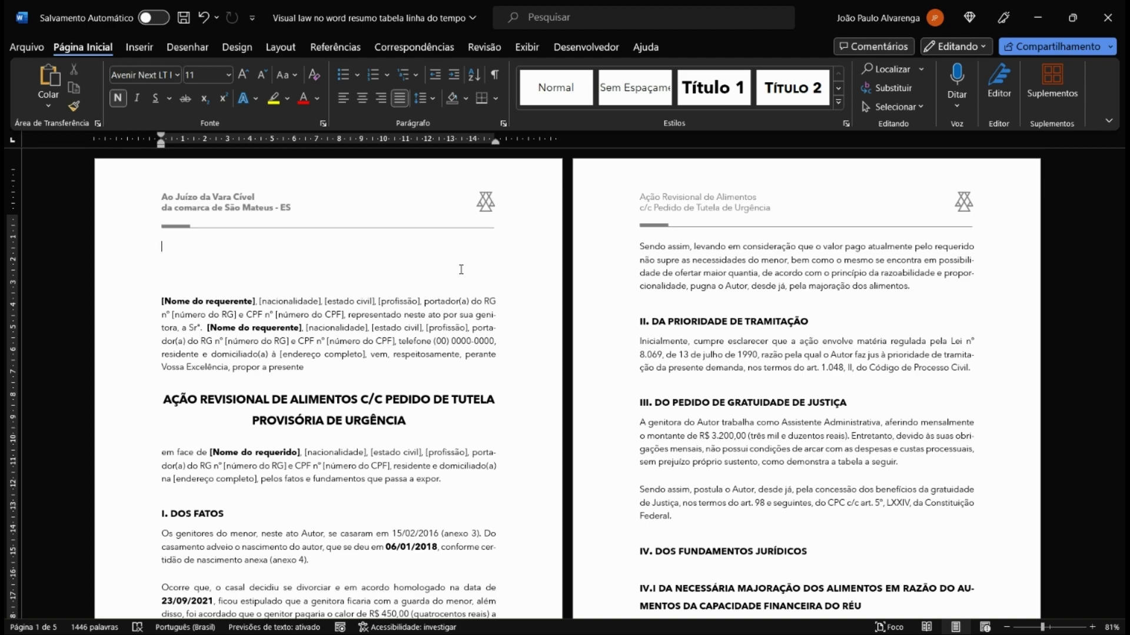
Step: Review the whole petition, from the parties' qualification and "I. DOS FATOS" through the final requests and signature block
{"action": "scroll", "coordinate": [462, 270], "scroll_direction": "down", "scroll_amount": 10}
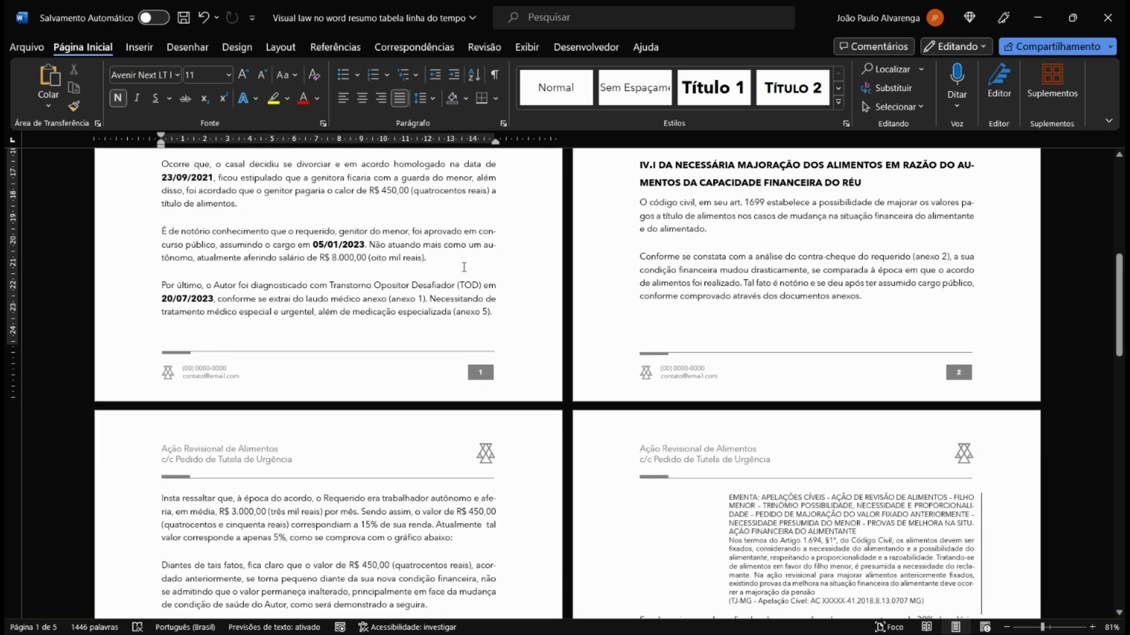
{"action": "scroll", "coordinate": [464, 267], "scroll_direction": "down", "scroll_amount": 15}
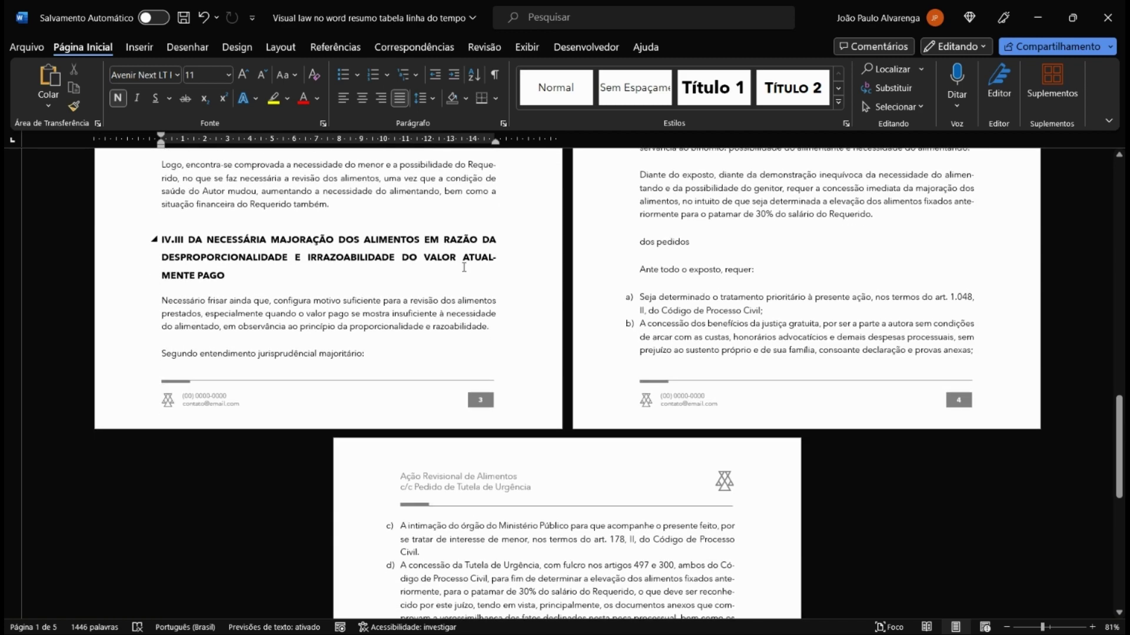
{"action": "scroll", "coordinate": [464, 267], "scroll_direction": "down", "scroll_amount": 8}
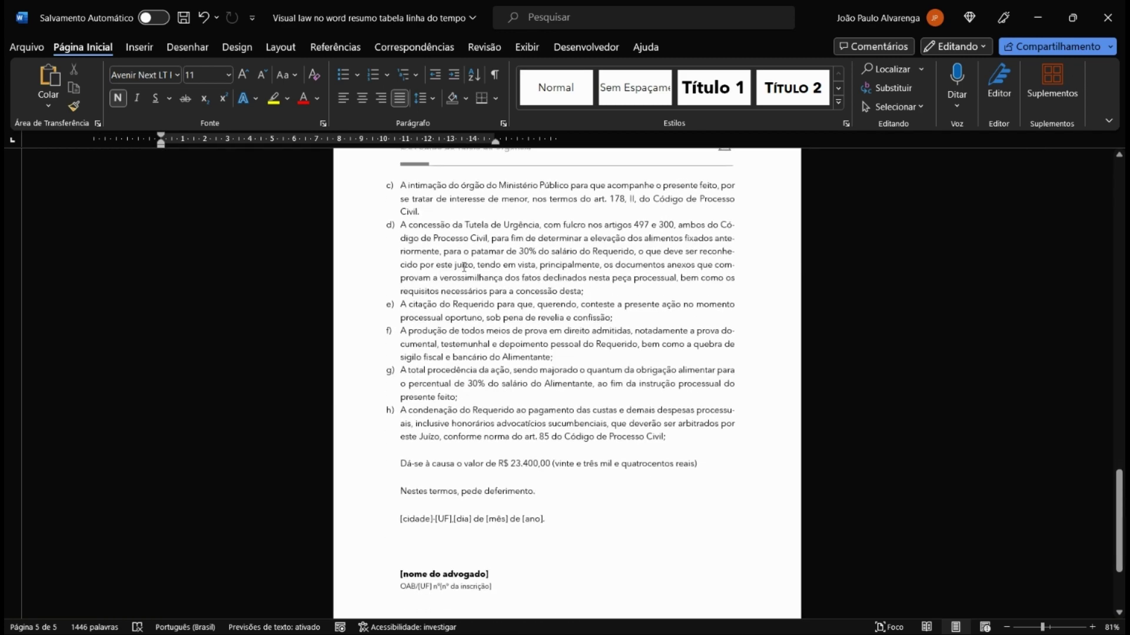
{"action": "scroll", "coordinate": [464, 267], "scroll_direction": "down", "scroll_amount": 1}
{"action": "scroll", "coordinate": [463, 267], "scroll_direction": "up", "scroll_amount": 12}
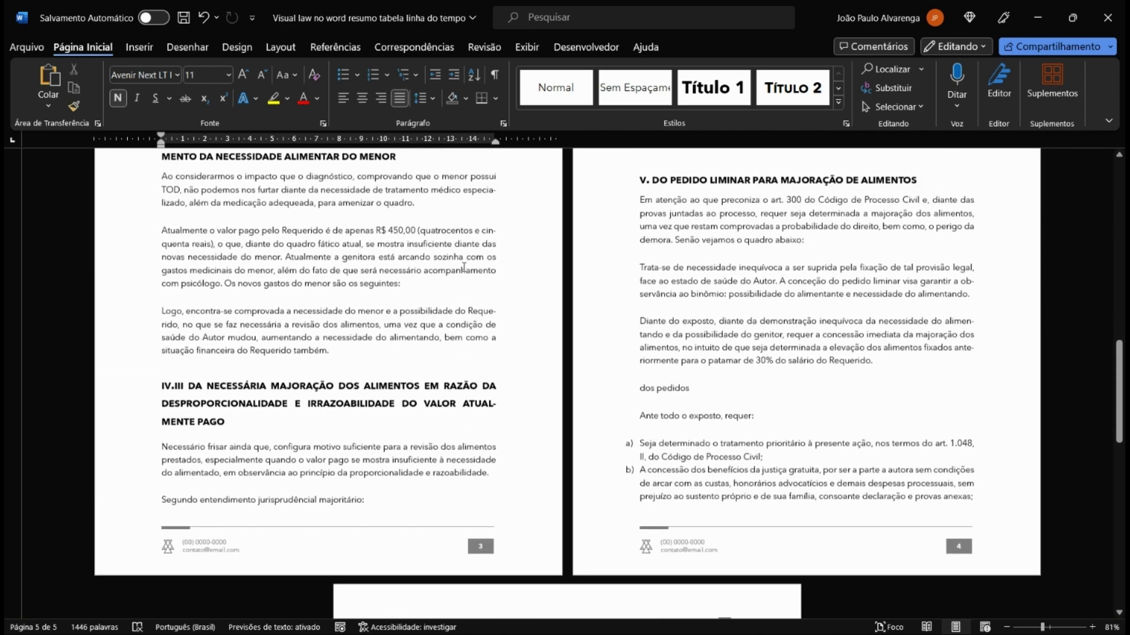
{"action": "scroll", "coordinate": [464, 267], "scroll_direction": "up", "scroll_amount": 15}
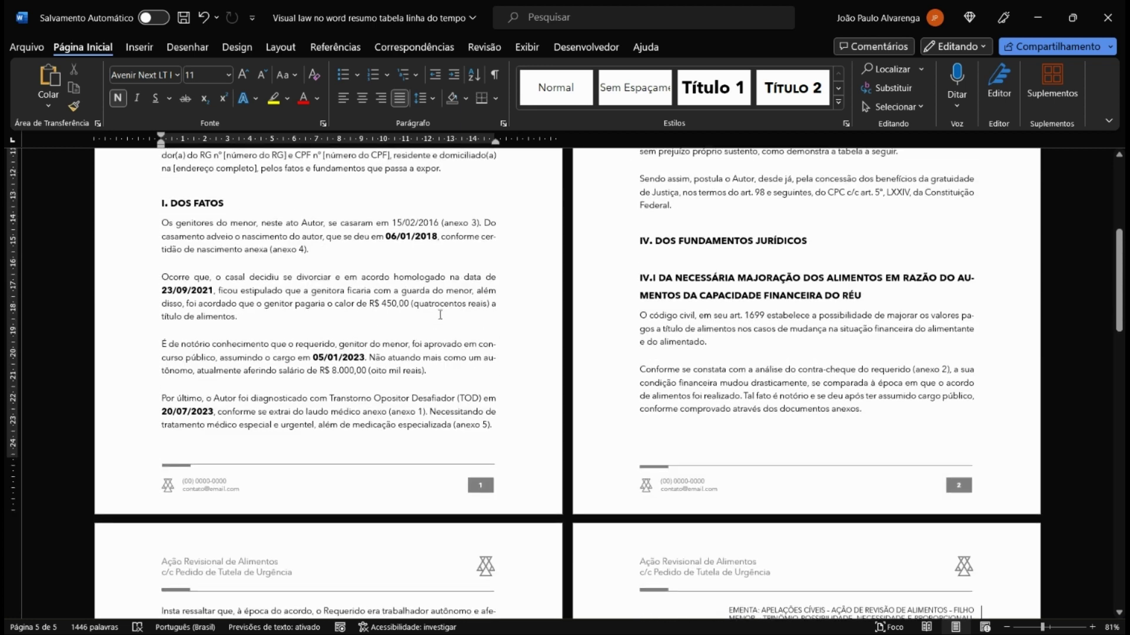
{"action": "scroll", "coordinate": [440, 315], "scroll_direction": "up", "scroll_amount": 6}
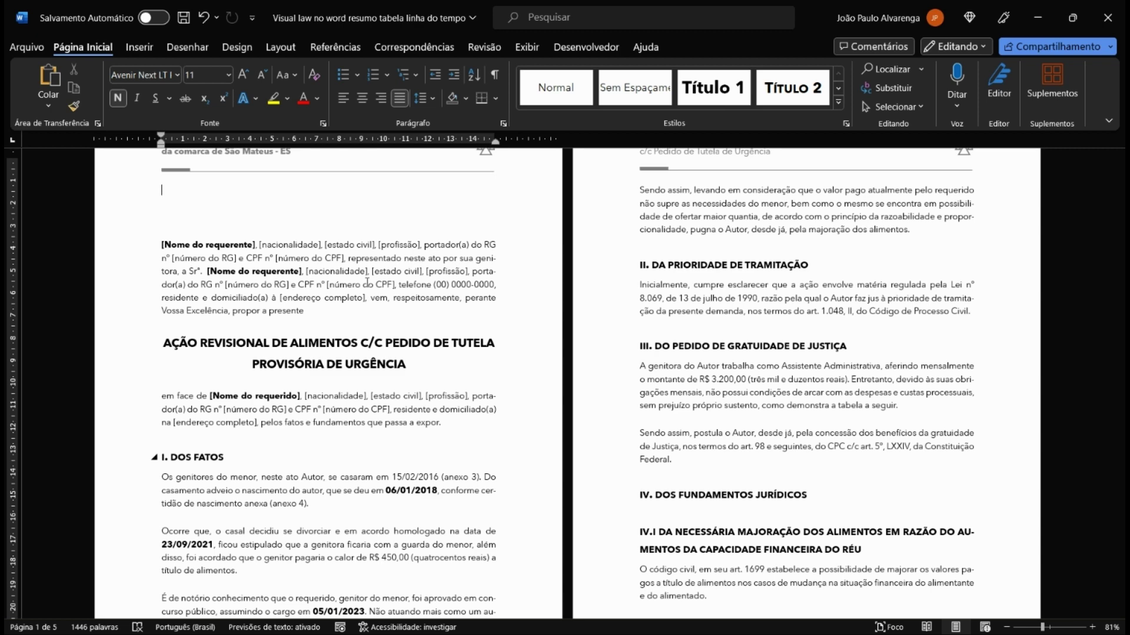
{"action": "scroll", "coordinate": [366, 283], "scroll_direction": "up", "scroll_amount": 2}
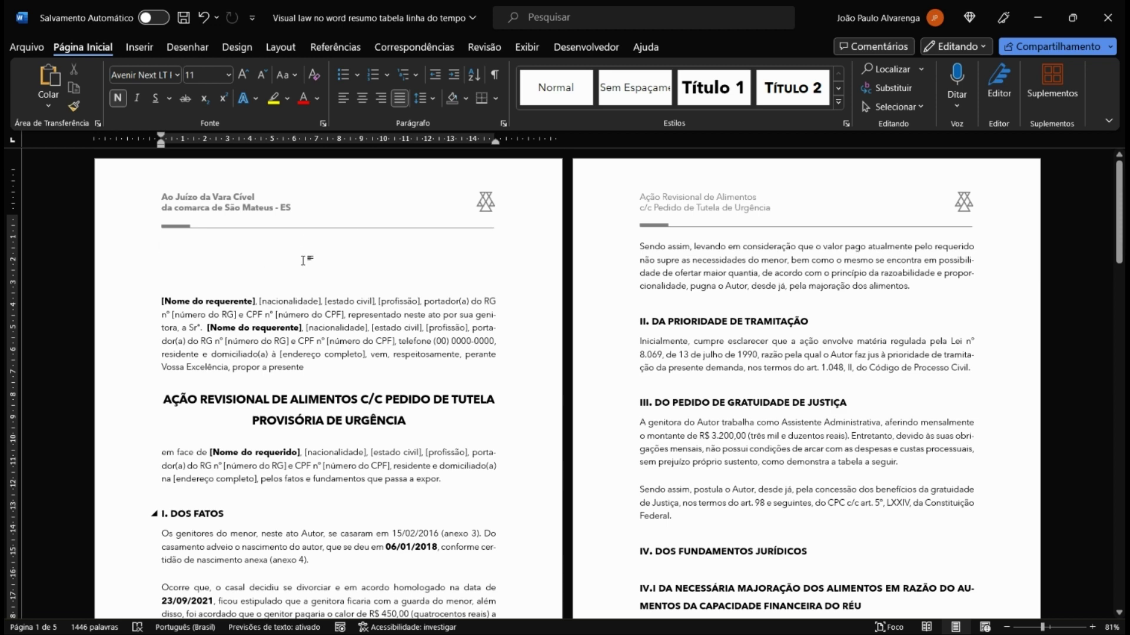
{"action": "scroll", "coordinate": [401, 315], "scroll_direction": "down", "scroll_amount": 2}
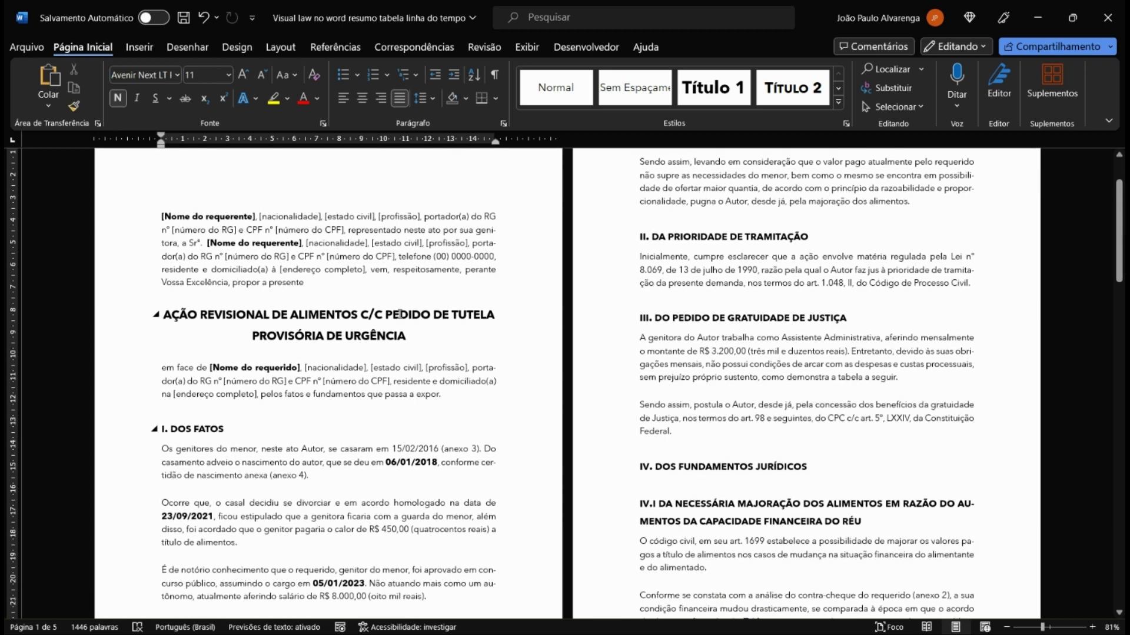
{"action": "scroll", "coordinate": [401, 315], "scroll_direction": "up", "scroll_amount": 2}
{"action": "scroll", "coordinate": [401, 315], "scroll_direction": "down", "scroll_amount": 2}
{"action": "scroll", "coordinate": [400, 315], "scroll_direction": "up", "scroll_amount": 1}
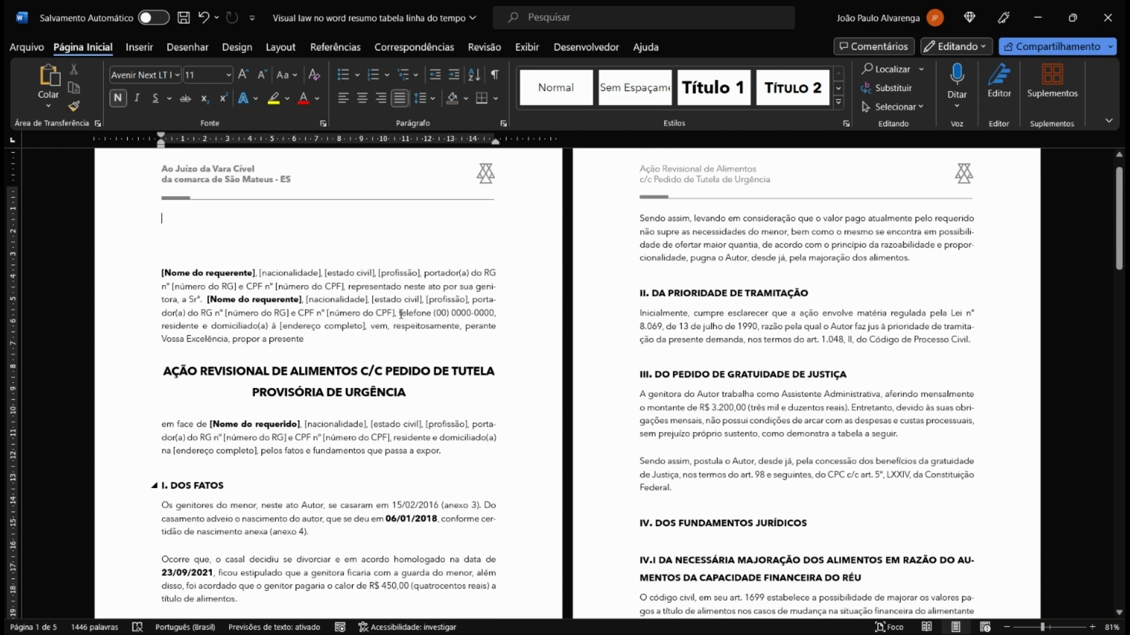
{"action": "scroll", "coordinate": [446, 355], "scroll_direction": "up", "scroll_amount": 1}
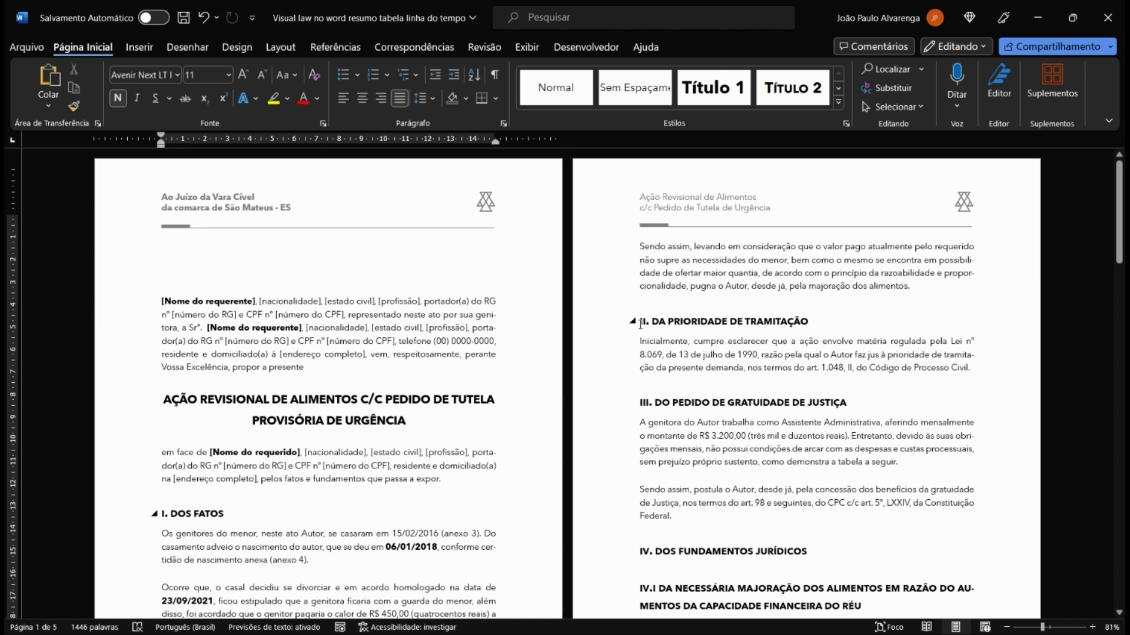
{"action": "scroll", "coordinate": [482, 318], "scroll_direction": "down", "scroll_amount": 3}
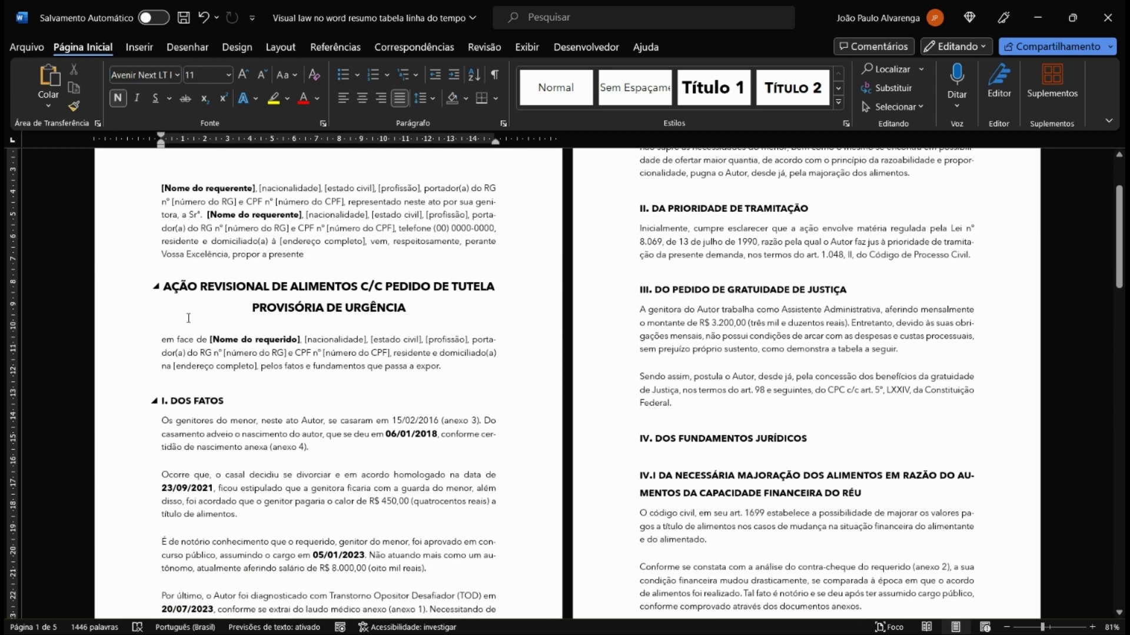
{"action": "scroll", "coordinate": [377, 362], "scroll_direction": "up", "scroll_amount": 3}
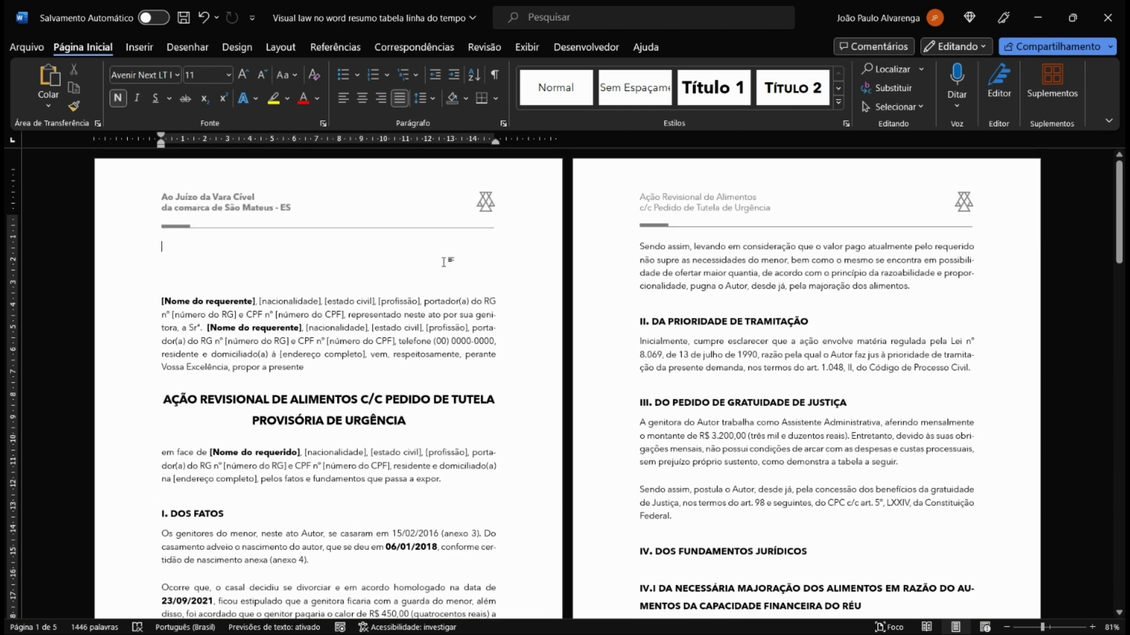
Step: Add blank lines at the start of the first page, above the claimant's qualification paragraph
{"action": "key", "text": "Return"}
{"action": "key", "text": "Return"}
{"action": "key", "text": "Return"}
{"action": "key", "text": "Return"}
{"action": "key", "text": "Return"}
{"action": "key", "text": "Return"}
{"action": "key", "text": "Return"}
{"action": "key", "text": "Return"}
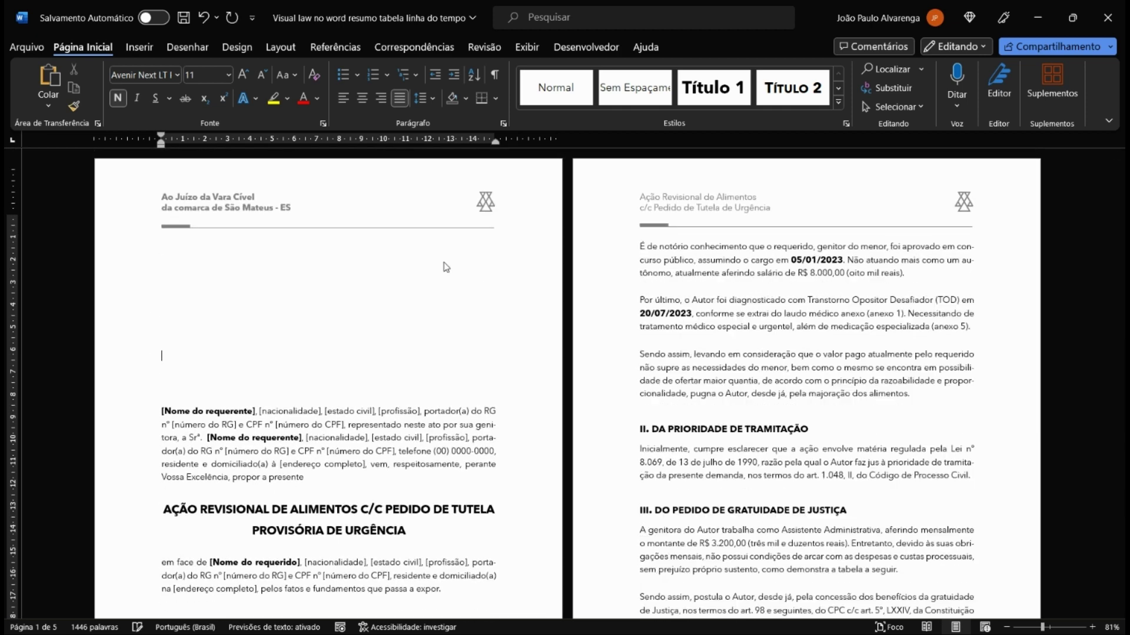
{"action": "key", "text": "Return"}
{"action": "key", "text": "Return"}
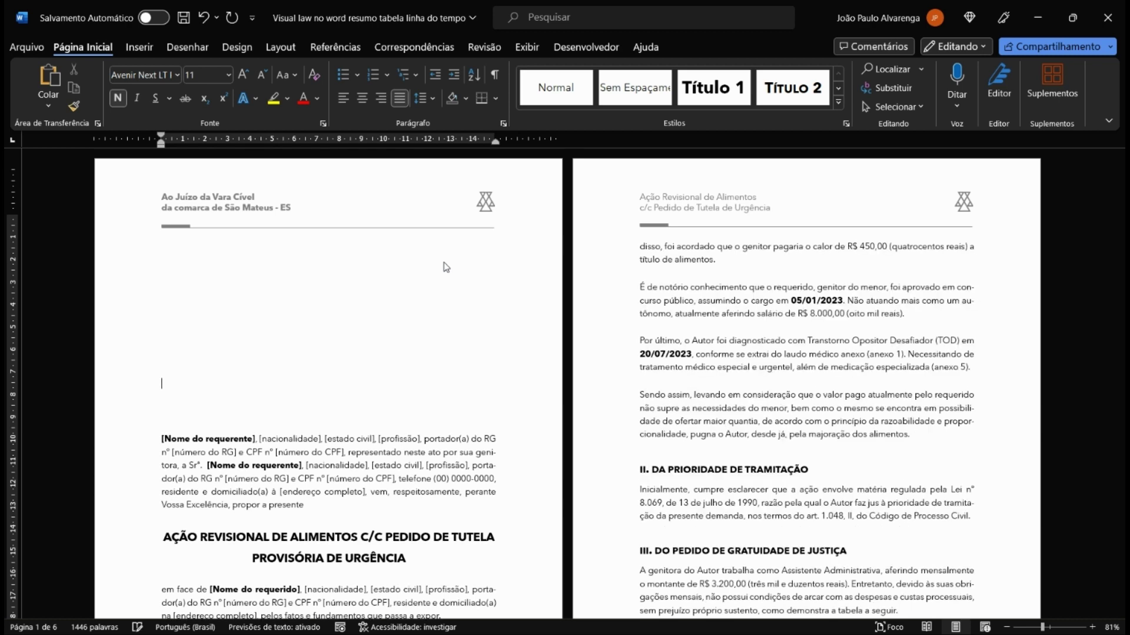
Step: Remove three of the blank lines added above the claimant's qualification paragraph
{"action": "scroll", "coordinate": [247, 364], "scroll_direction": "down", "scroll_amount": 1}
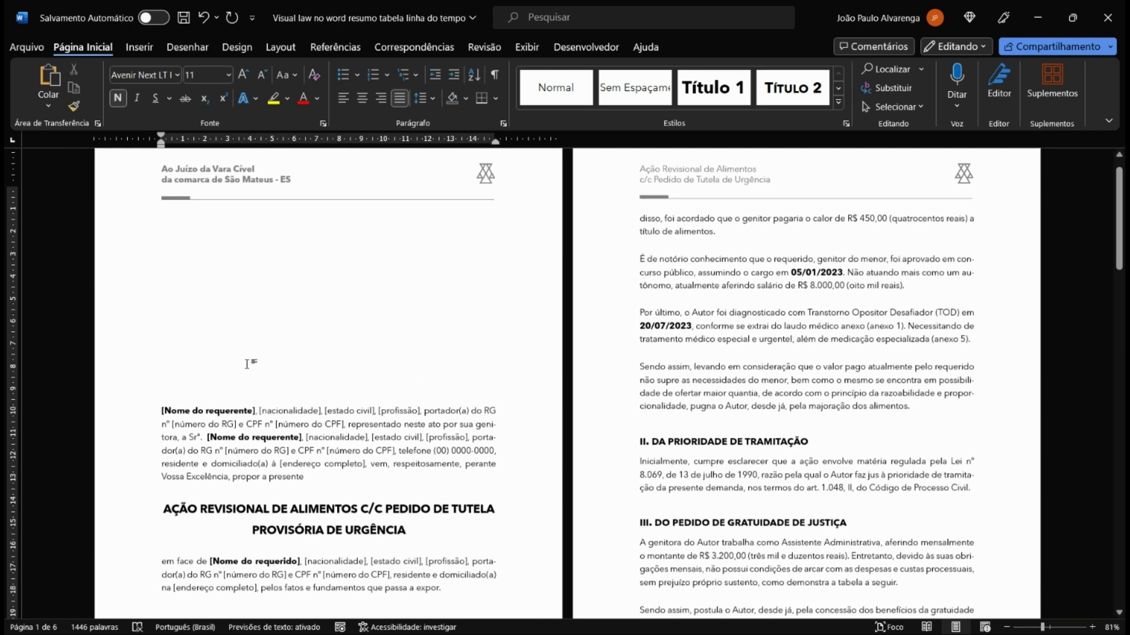
{"action": "scroll", "coordinate": [333, 259], "scroll_direction": "down", "scroll_amount": 4}
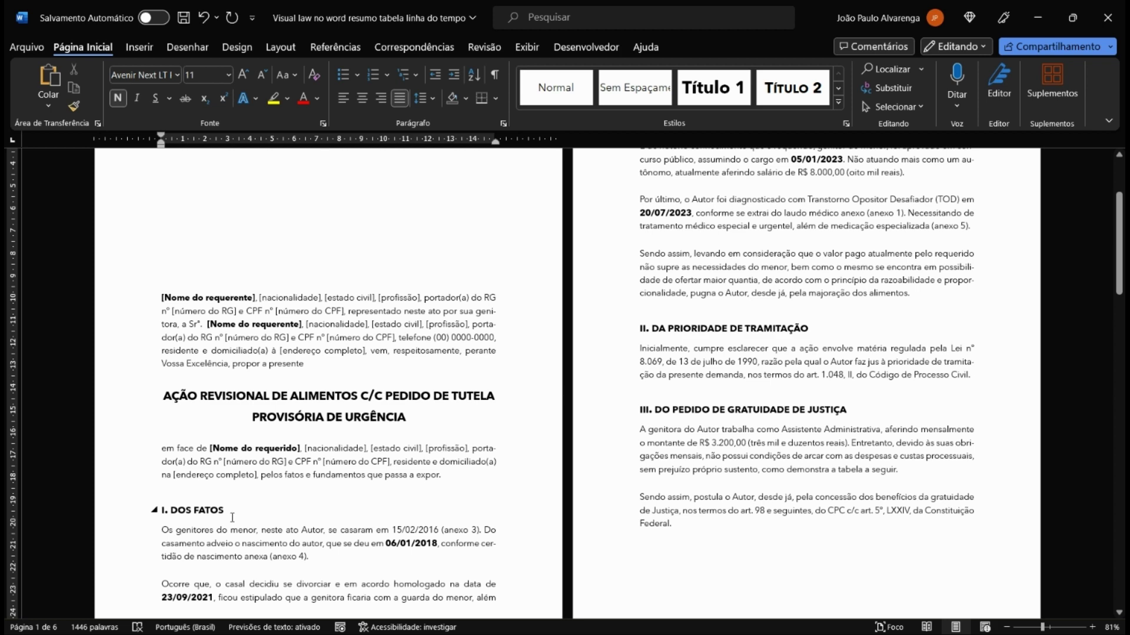
{"action": "scroll", "coordinate": [233, 518], "scroll_direction": "down", "scroll_amount": 5}
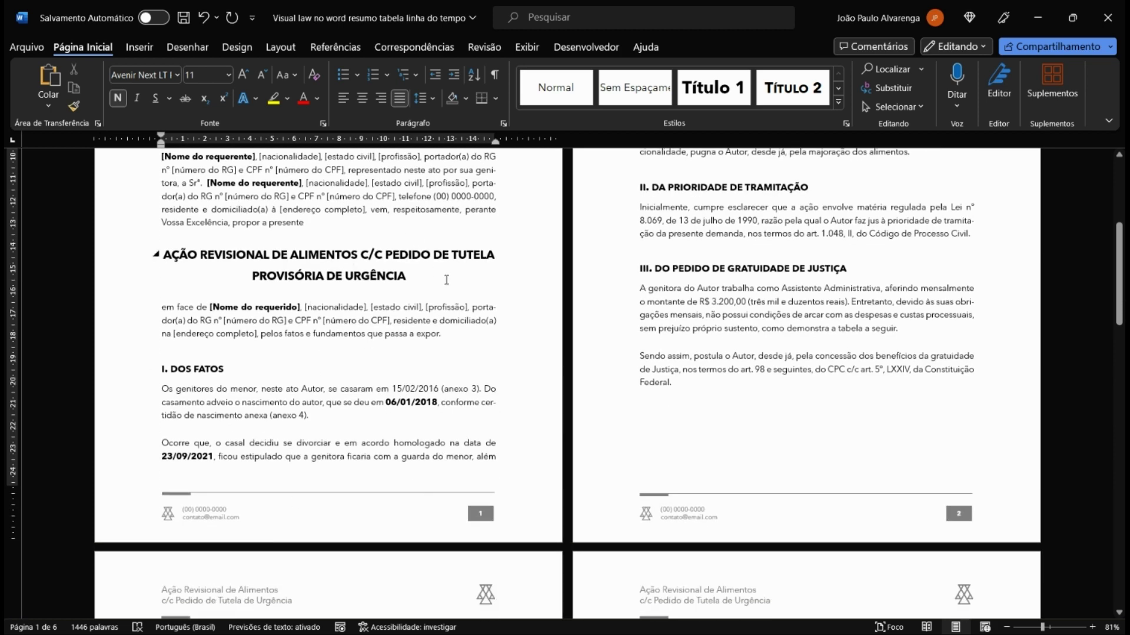
{"action": "scroll", "coordinate": [446, 281], "scroll_direction": "up", "scroll_amount": 5}
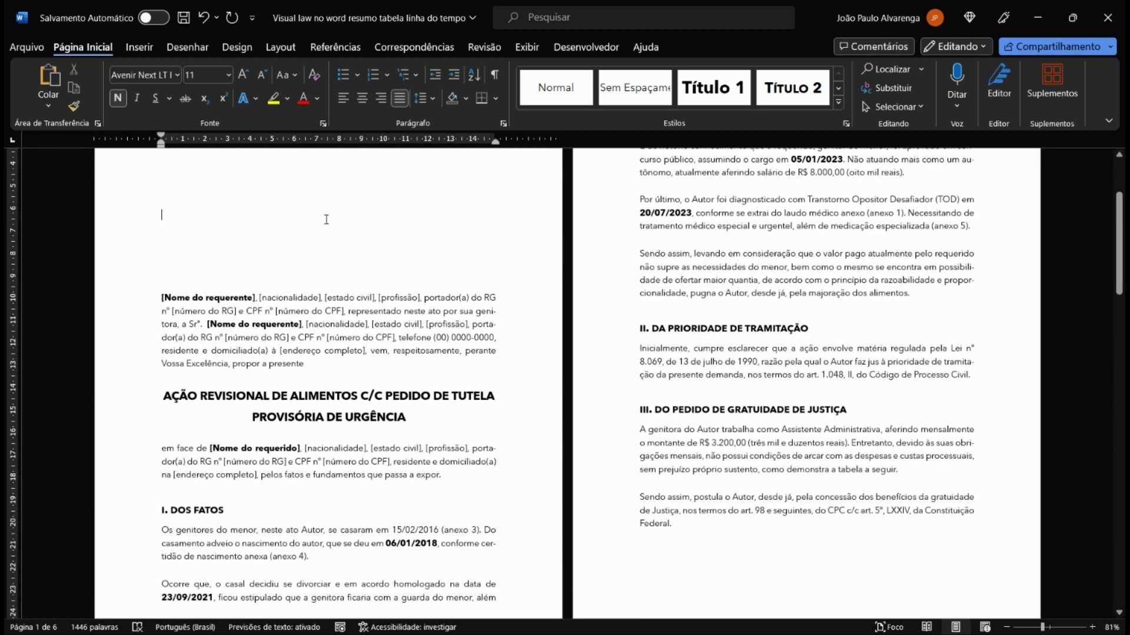
{"action": "scroll", "coordinate": [326, 219], "scroll_direction": "down", "scroll_amount": 3}
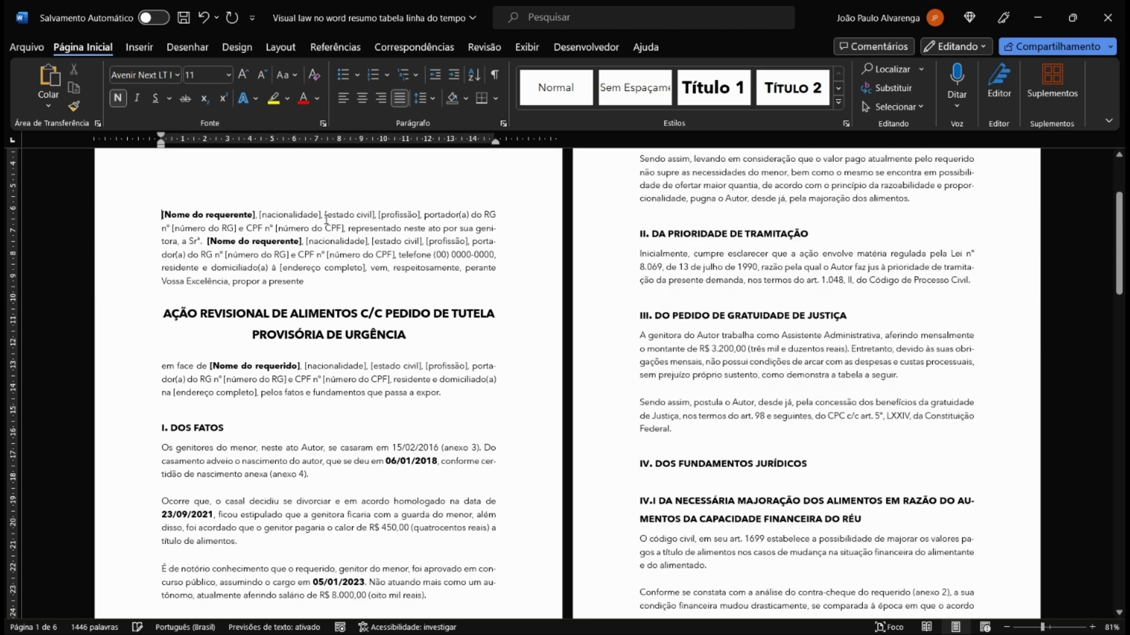
Step: Insert four blank lines between the defendant's qualification paragraph and the "I. DOS FATOS" heading
{"action": "left_click", "coordinate": [471, 400]}
{"action": "key", "text": "Return"}
{"action": "key", "text": "Return"}
{"action": "key", "text": "Return"}
{"action": "key", "text": "Return"}
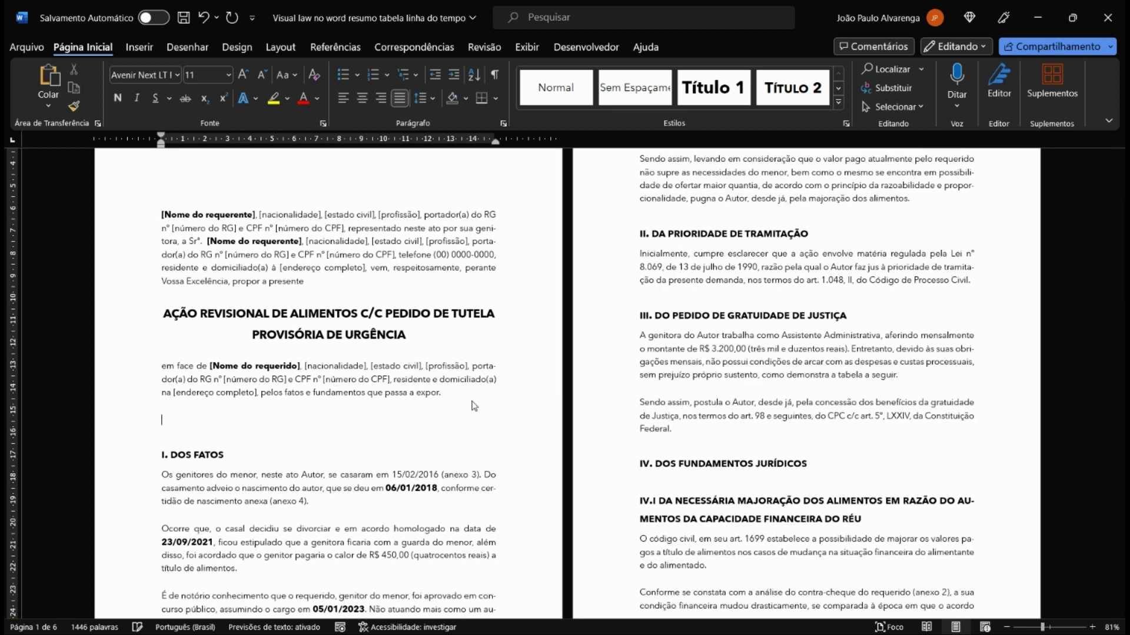
{"action": "key", "text": "Up"}
{"action": "key", "text": "Up"}
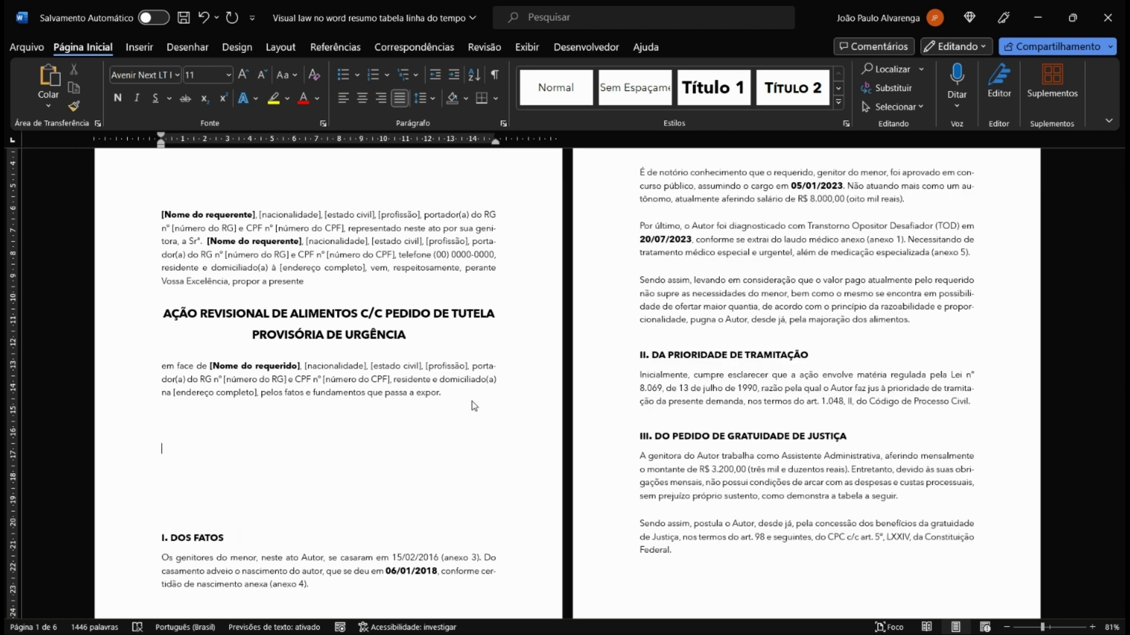
Step: Delete the two remaining extra blank lines above the claimant's qualification paragraph
{"action": "scroll", "coordinate": [474, 406], "scroll_direction": "up", "scroll_amount": 4}
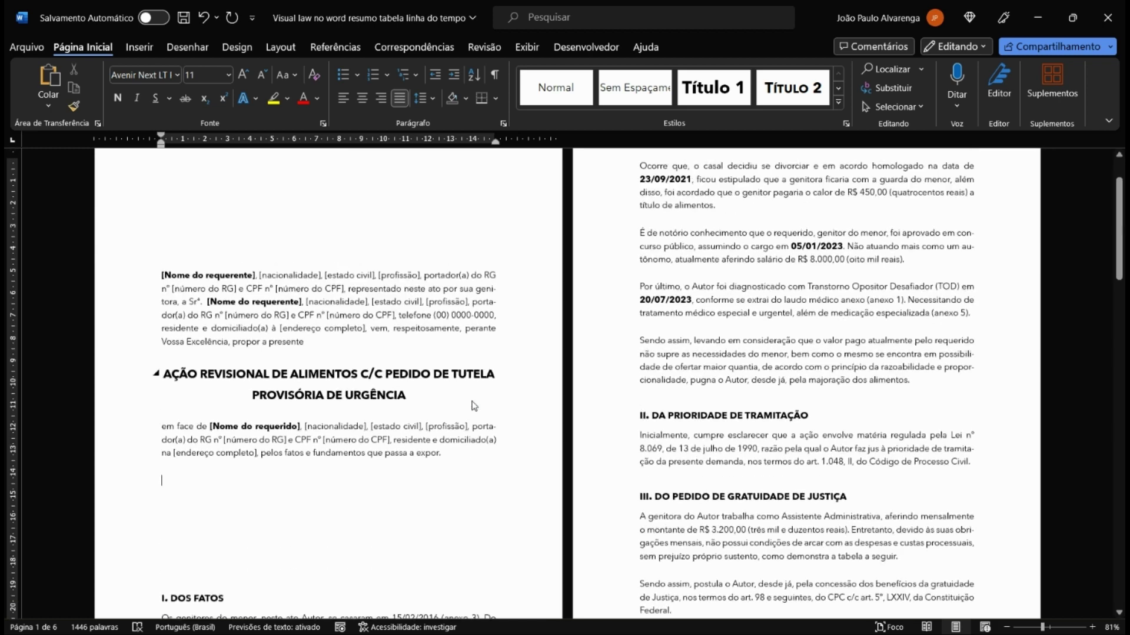
{"action": "left_click", "coordinate": [223, 286]}
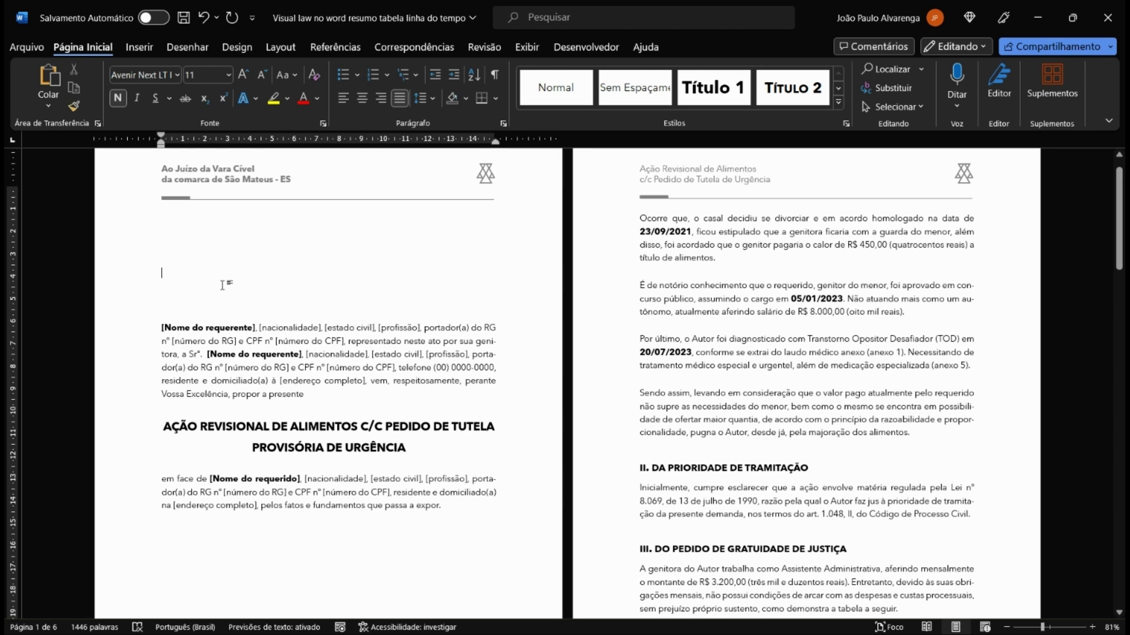
{"action": "key", "text": "Delete"}
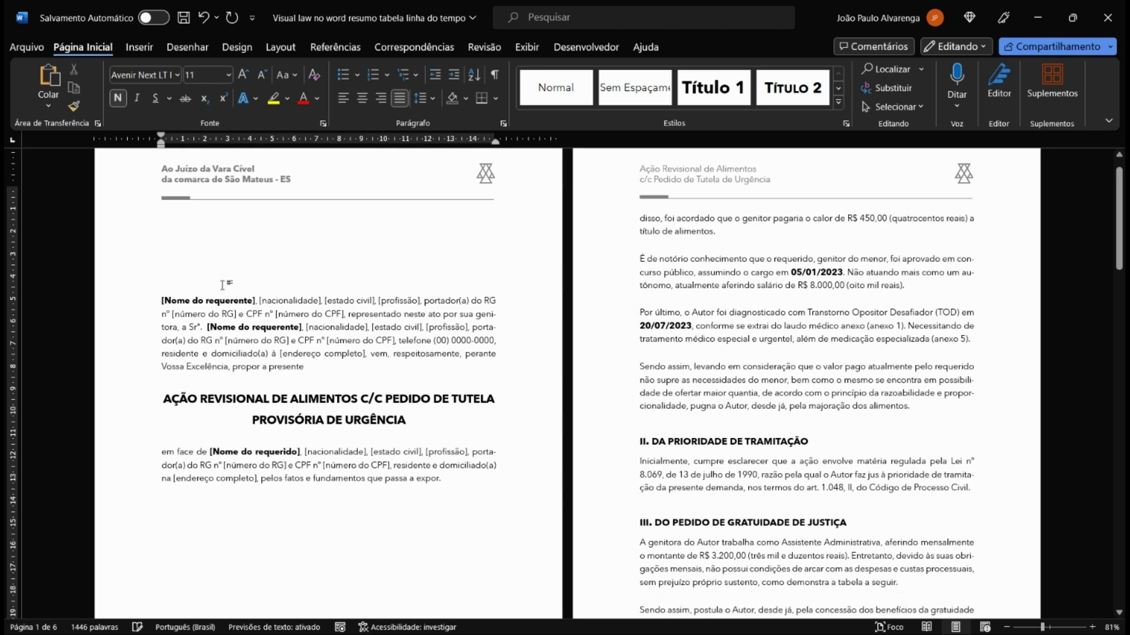
{"action": "key", "text": "Delete"}
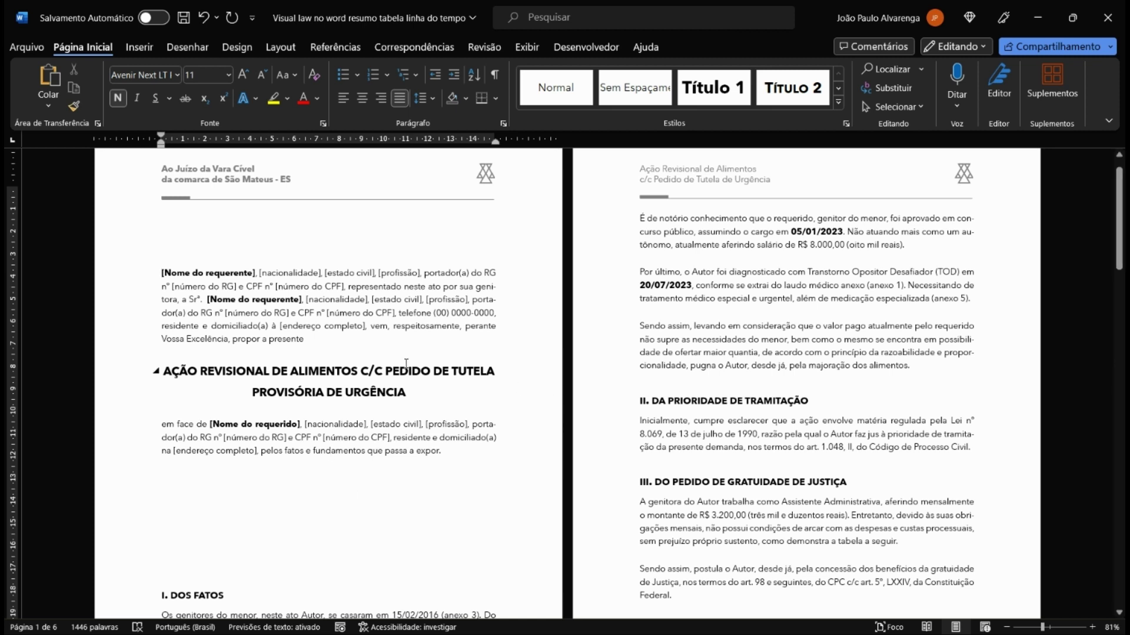
Step: Place the cursor in the blank space above "I. DOS FATOS" and examine the petition's sections through to the closing requests
{"action": "left_click", "coordinate": [226, 502]}
{"action": "scroll", "coordinate": [725, 294], "scroll_direction": "down", "scroll_amount": 5}
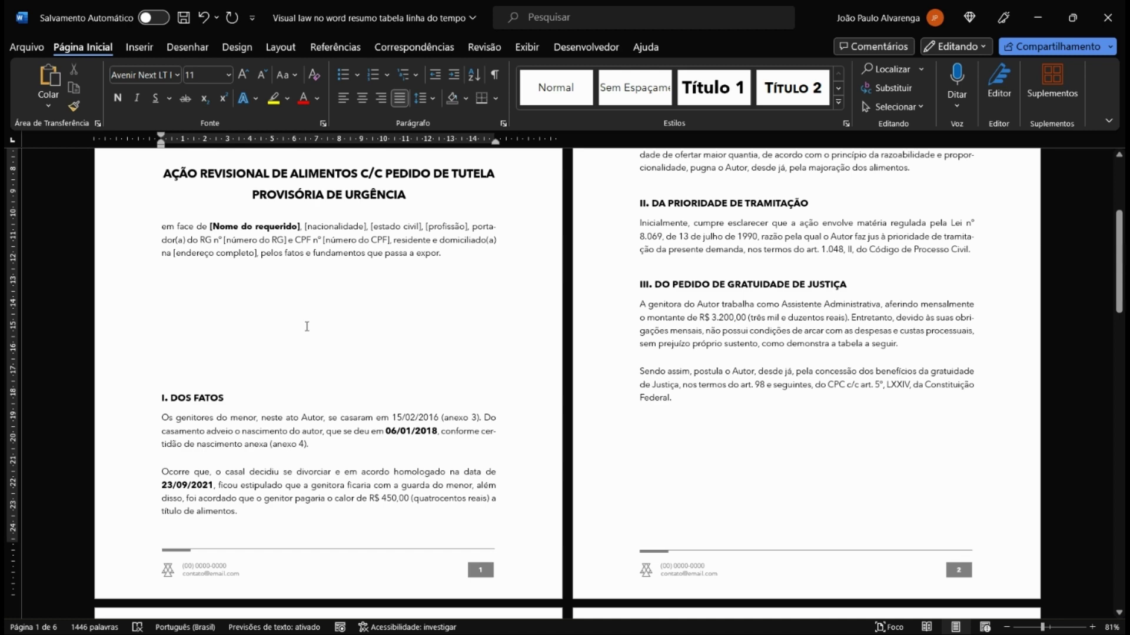
{"action": "scroll", "coordinate": [330, 334], "scroll_direction": "up", "scroll_amount": 1}
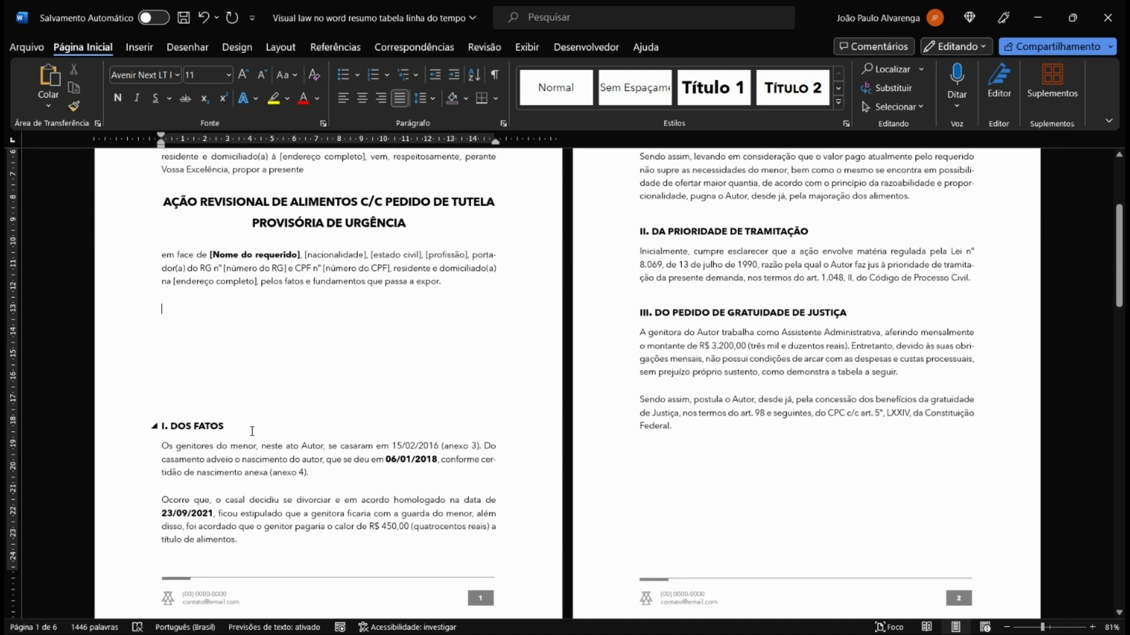
{"action": "scroll", "coordinate": [543, 367], "scroll_direction": "up", "scroll_amount": 4}
{"action": "scroll", "coordinate": [306, 280], "scroll_direction": "down", "scroll_amount": 6}
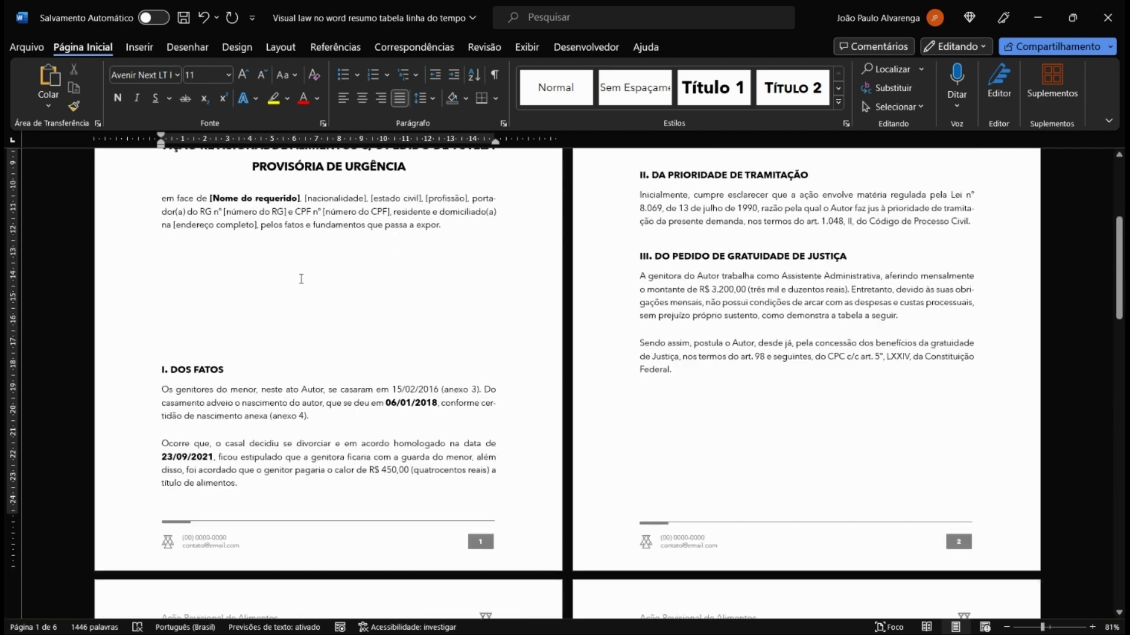
{"action": "scroll", "coordinate": [306, 280], "scroll_direction": "down", "scroll_amount": 15}
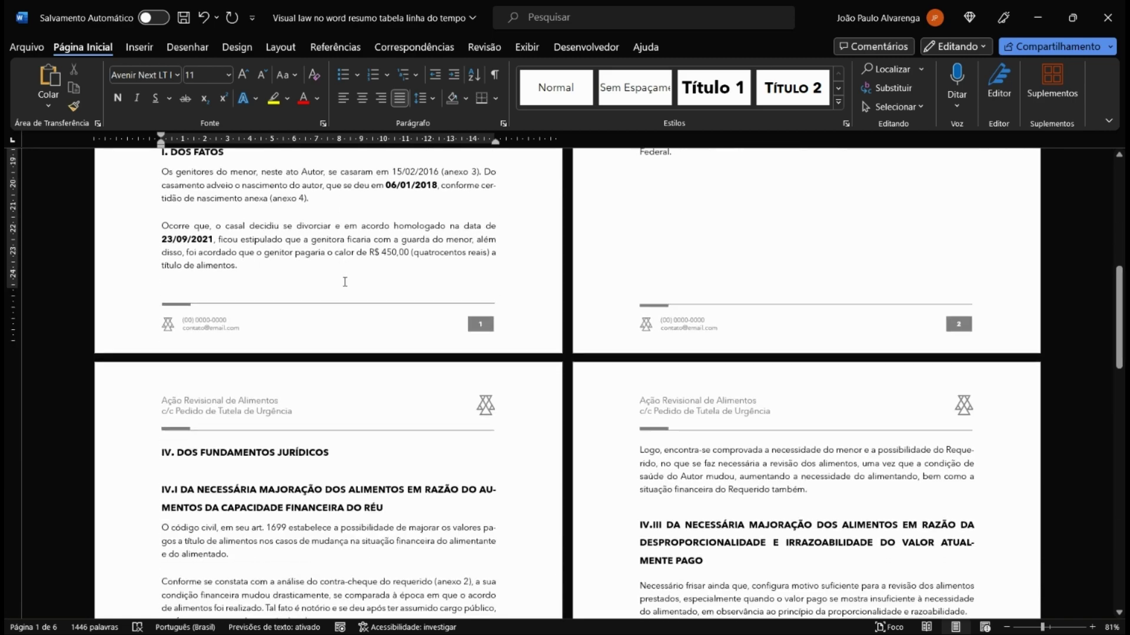
{"action": "scroll", "coordinate": [339, 298], "scroll_direction": "down", "scroll_amount": 15}
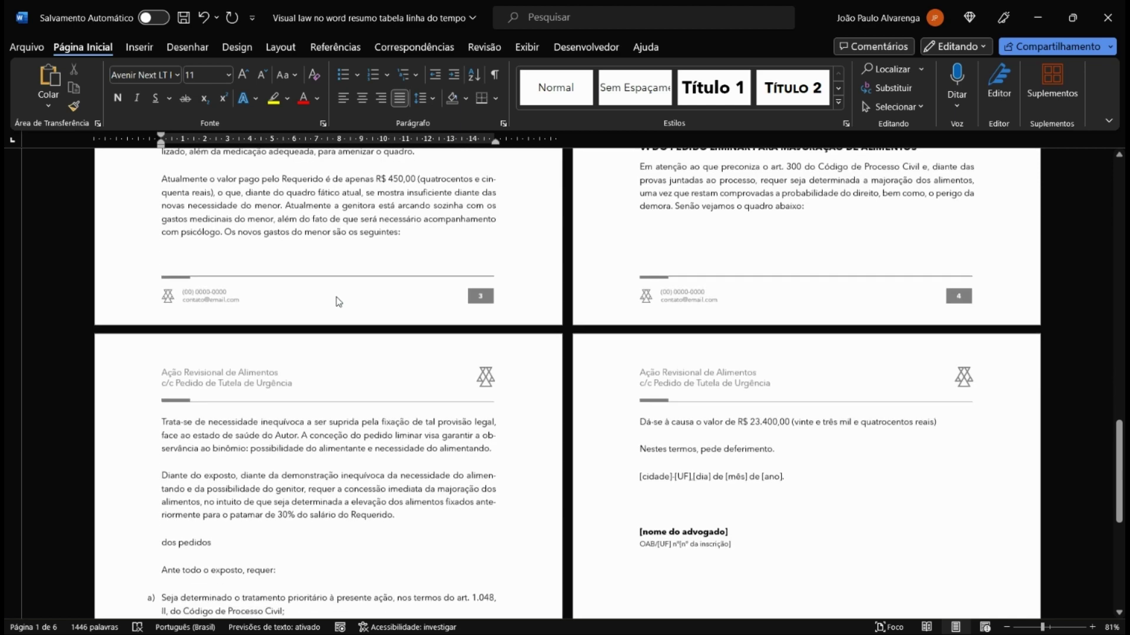
{"action": "scroll", "coordinate": [337, 298], "scroll_direction": "down", "scroll_amount": 5}
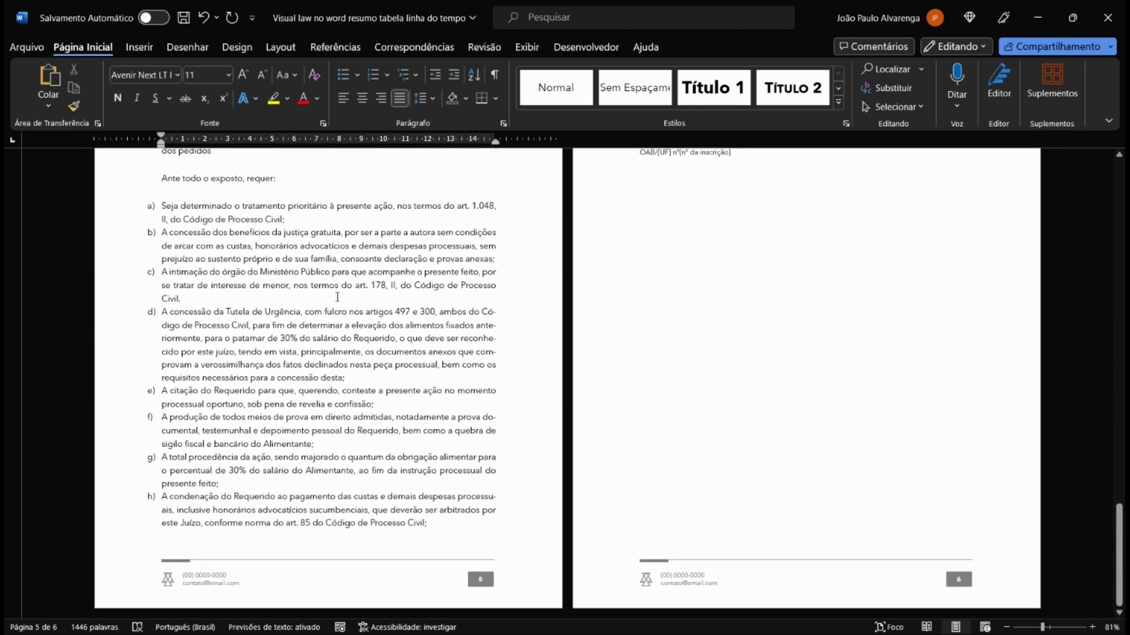
{"action": "scroll", "coordinate": [340, 300], "scroll_direction": "up", "scroll_amount": 9}
{"action": "scroll", "coordinate": [339, 301], "scroll_direction": "up", "scroll_amount": 7}
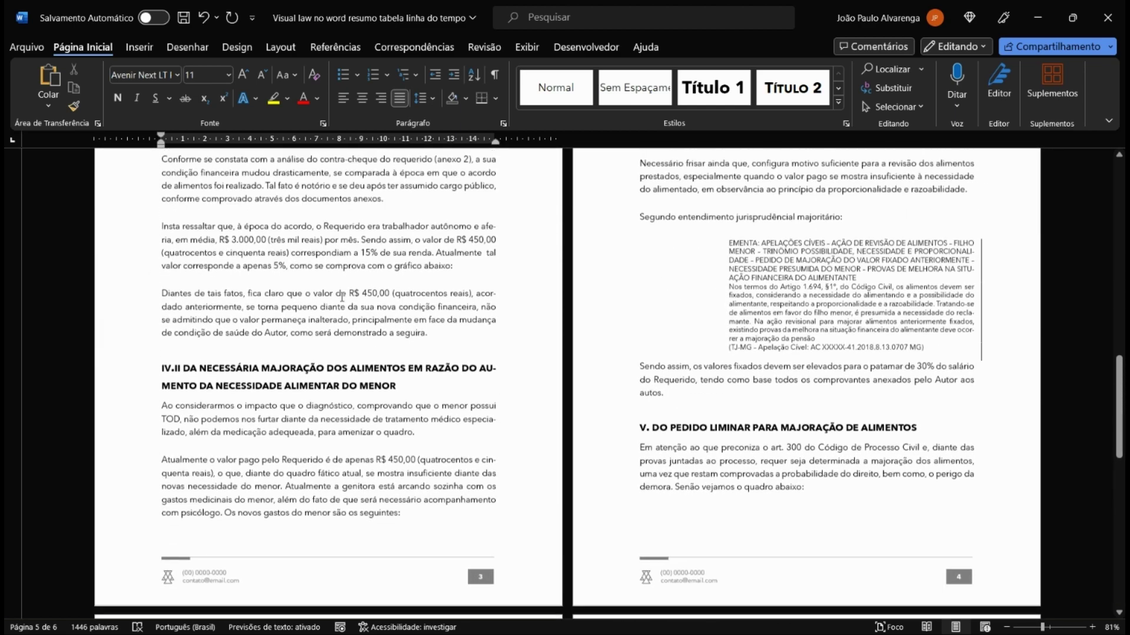
{"action": "scroll", "coordinate": [343, 302], "scroll_direction": "down", "scroll_amount": 4}
{"action": "scroll", "coordinate": [343, 303], "scroll_direction": "down", "scroll_amount": 9}
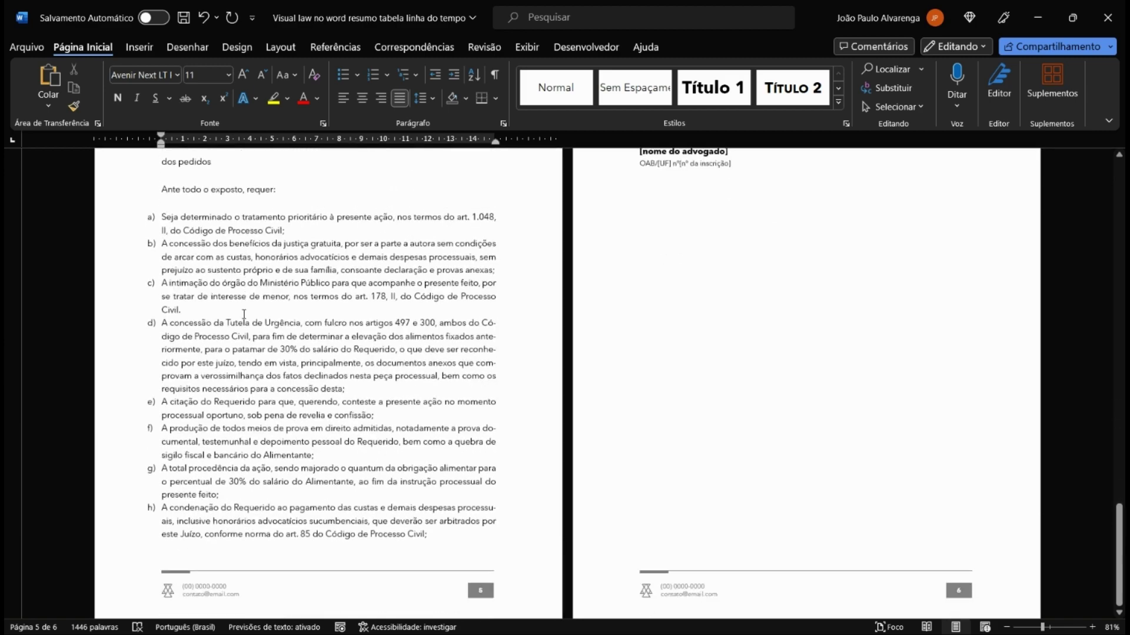
{"action": "scroll", "coordinate": [246, 315], "scroll_direction": "up", "scroll_amount": 8}
{"action": "scroll", "coordinate": [247, 314], "scroll_direction": "up", "scroll_amount": 10}
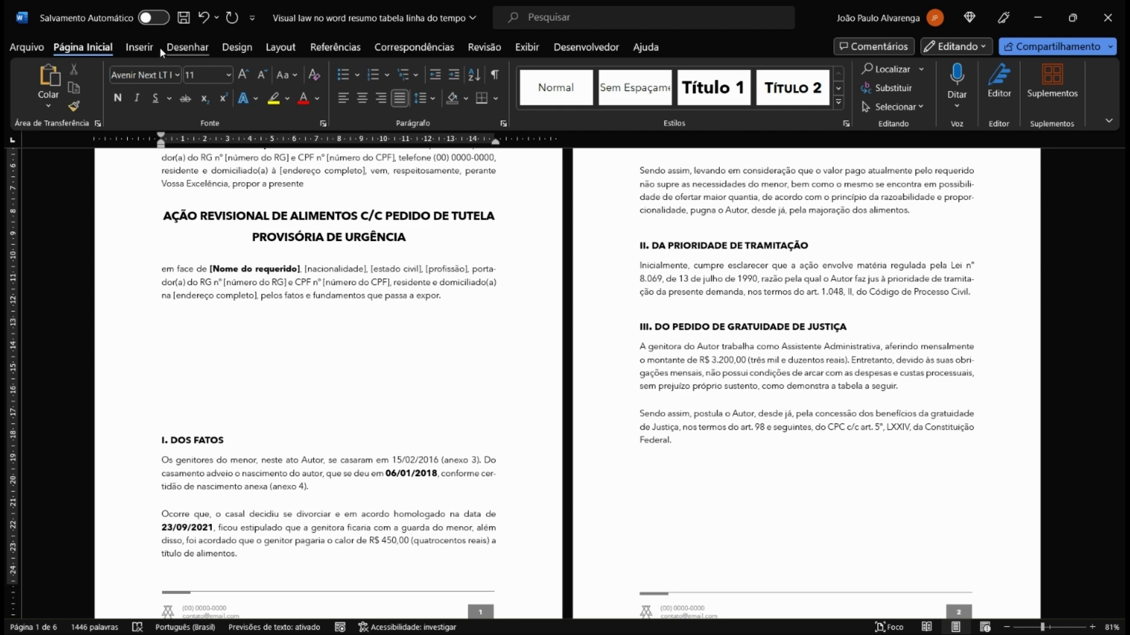
Step: Insert a 2x2 table in the blank space below the defendant's qualification paragraph
{"action": "left_click", "coordinate": [140, 47]}
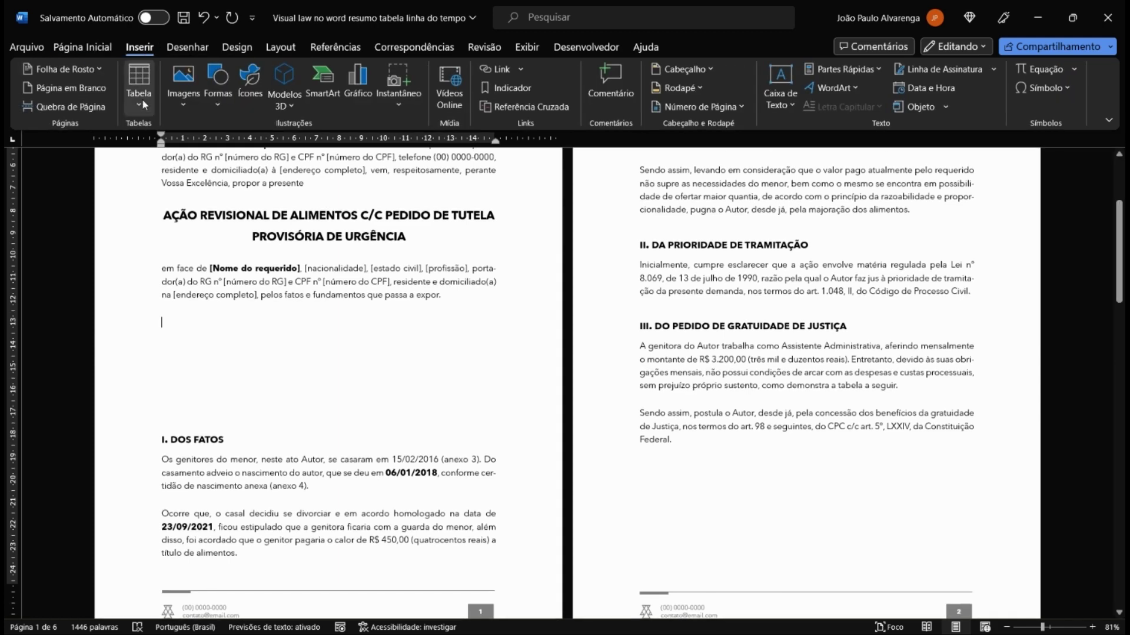
{"action": "left_click", "coordinate": [221, 103]}
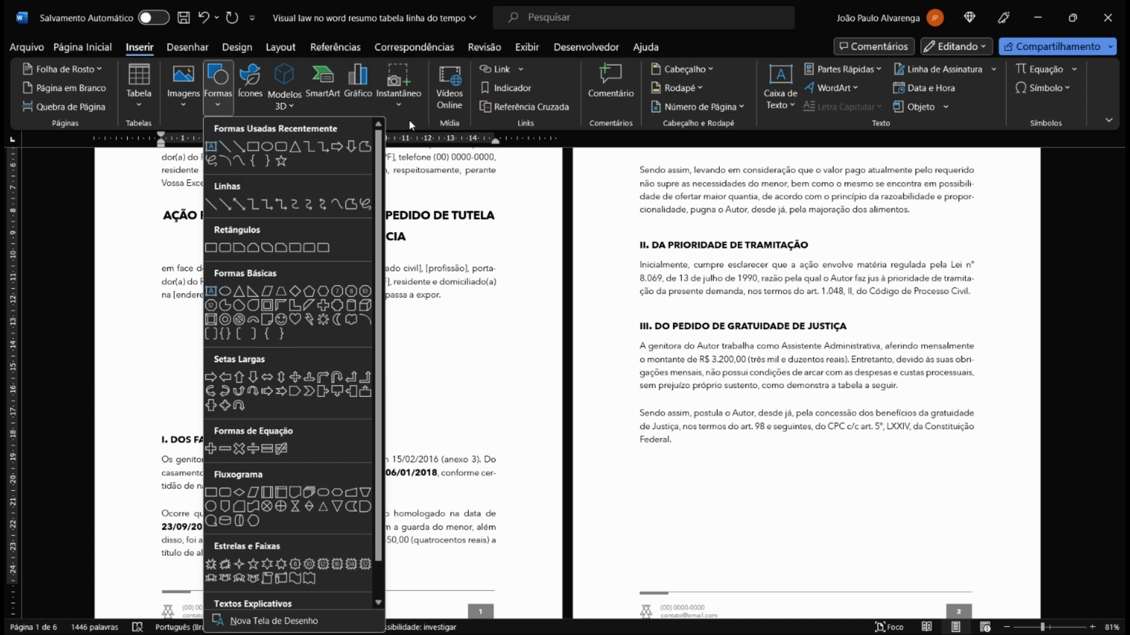
{"action": "left_click", "coordinate": [140, 77]}
{"action": "left_click", "coordinate": [138, 76]}
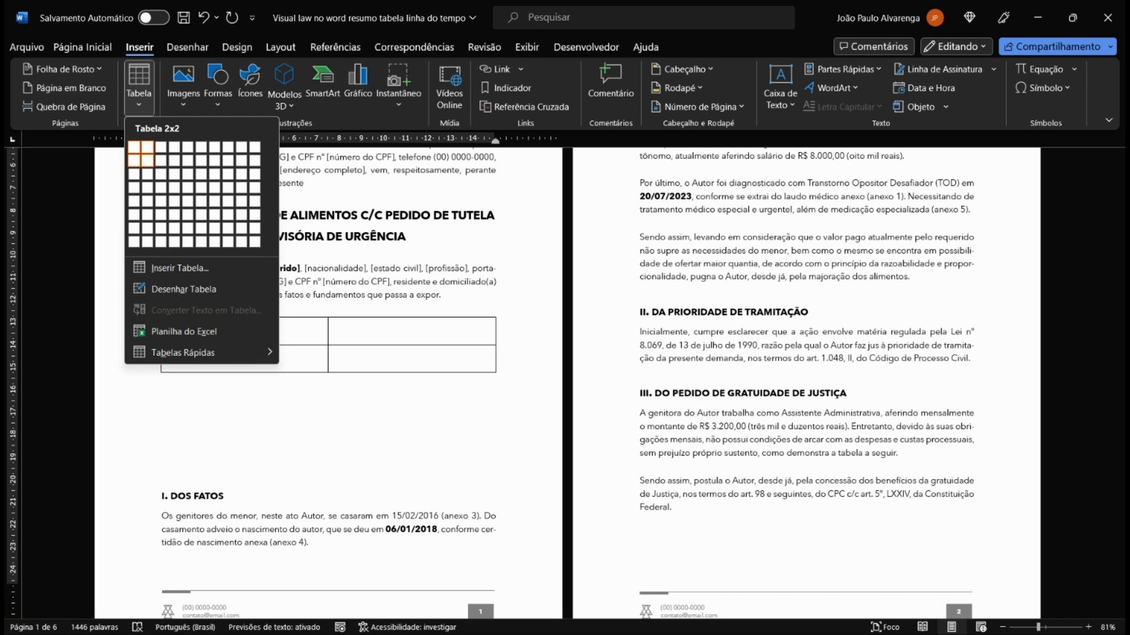
{"action": "left_click", "coordinate": [147, 160]}
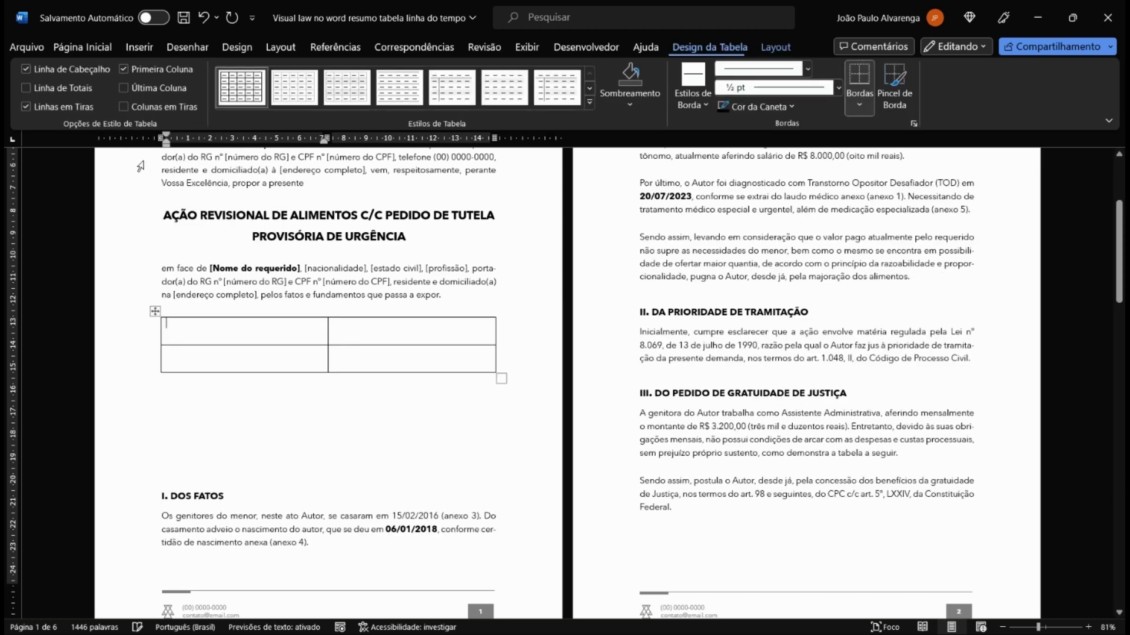
Step: Insert a second table with two columns and four rows one blank line below the first table
{"action": "left_click", "coordinate": [177, 414]}
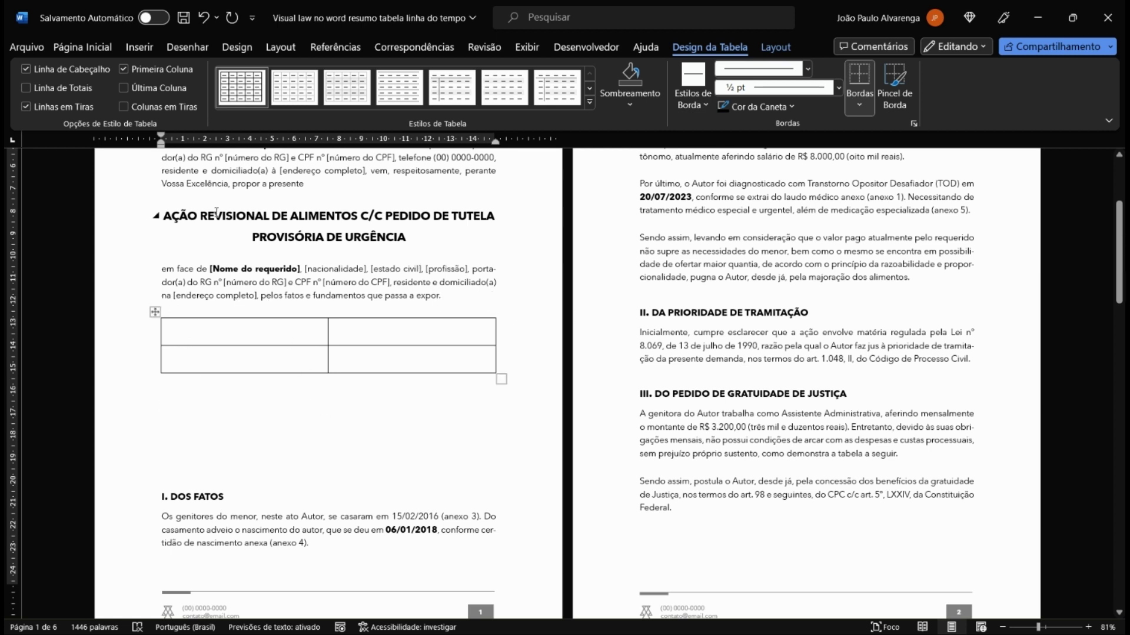
{"action": "left_click", "coordinate": [140, 47]}
{"action": "left_click", "coordinate": [139, 104]}
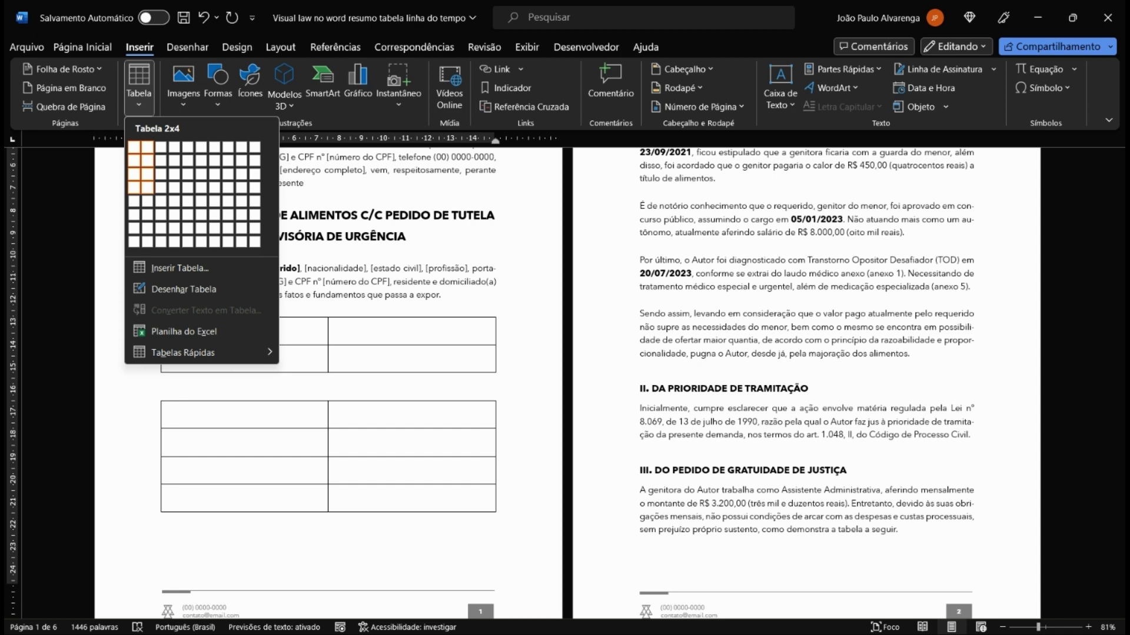
{"action": "left_click", "coordinate": [147, 187]}
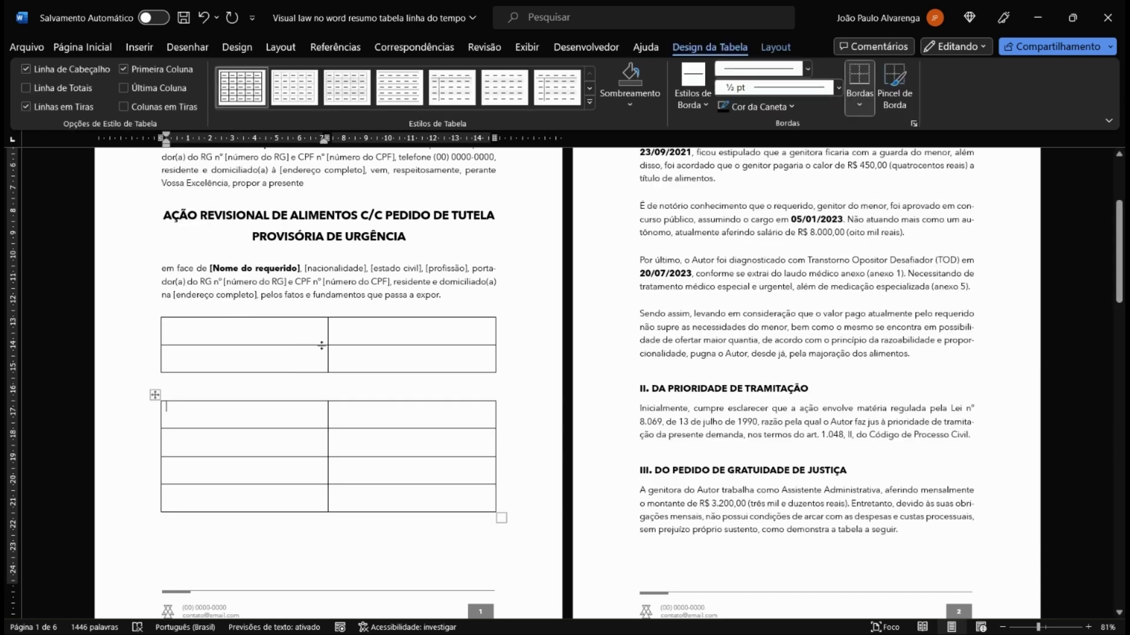
Step: Remove the space after paragraphs in both empty tables and the blank line between them
{"action": "scroll", "coordinate": [324, 376], "scroll_direction": "down", "scroll_amount": 3}
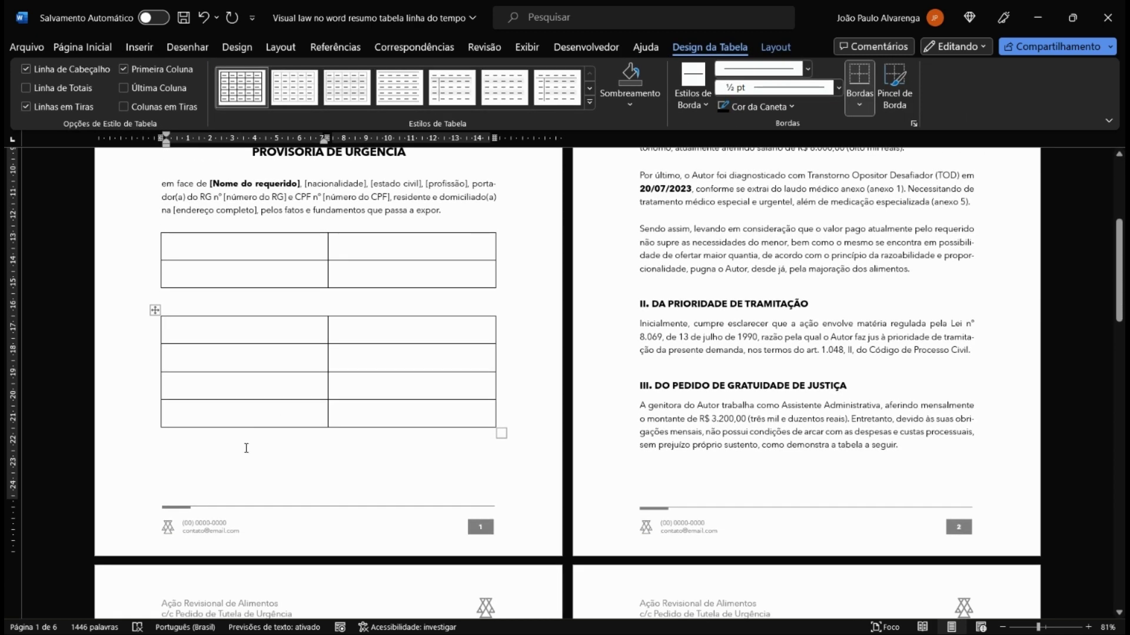
{"action": "left_click", "coordinate": [246, 452]}
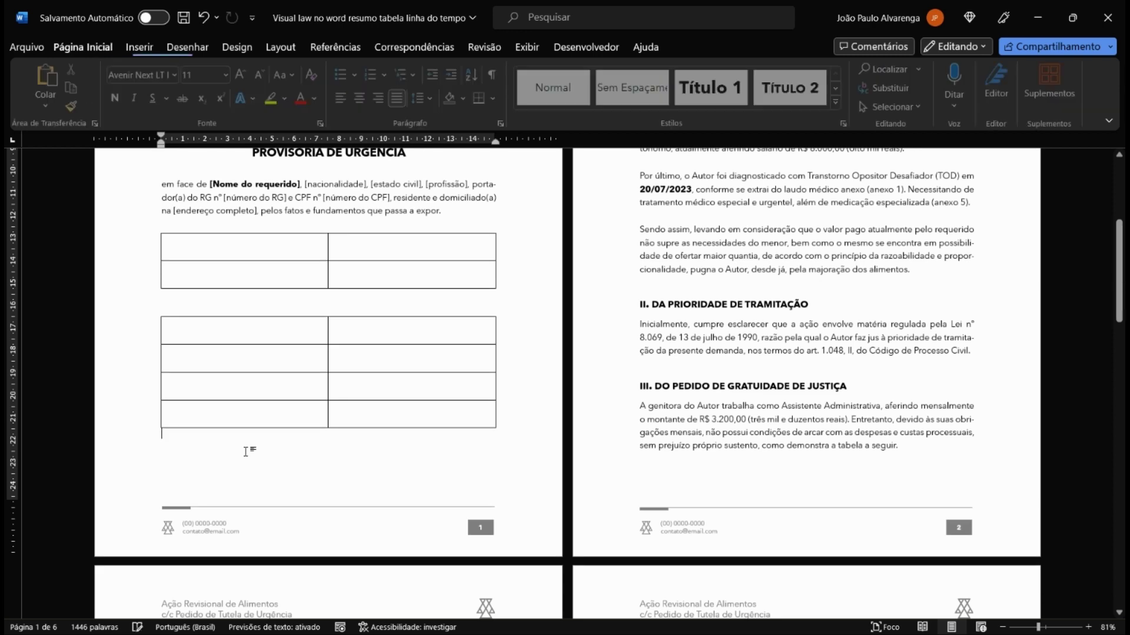
{"action": "scroll", "coordinate": [246, 452], "scroll_direction": "up", "scroll_amount": 6}
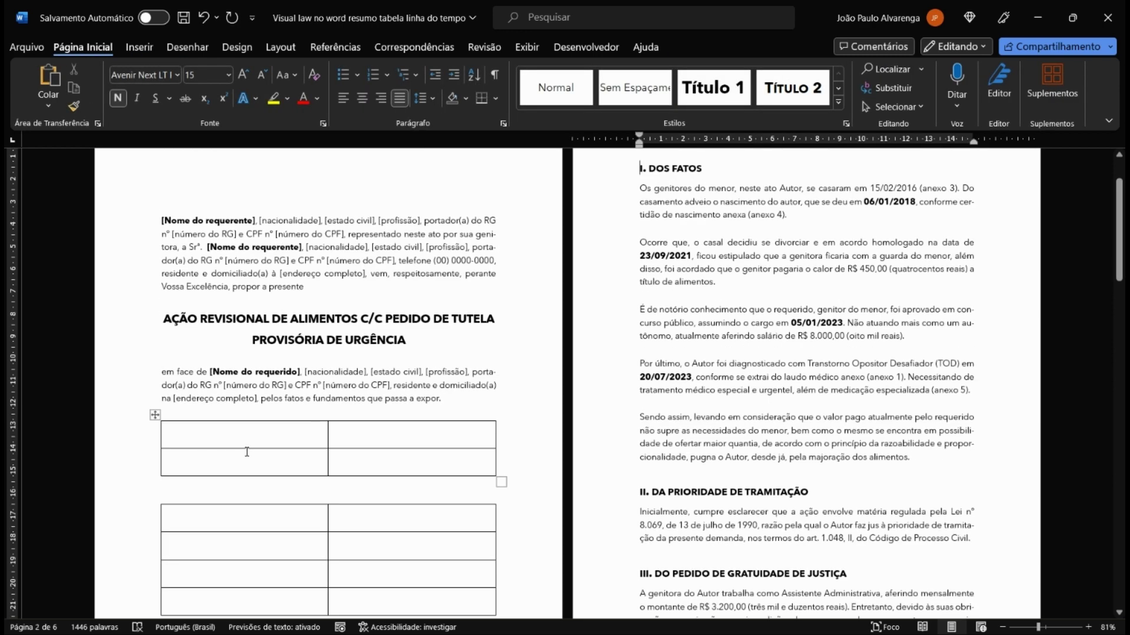
{"action": "scroll", "coordinate": [240, 453], "scroll_direction": "down", "scroll_amount": 5}
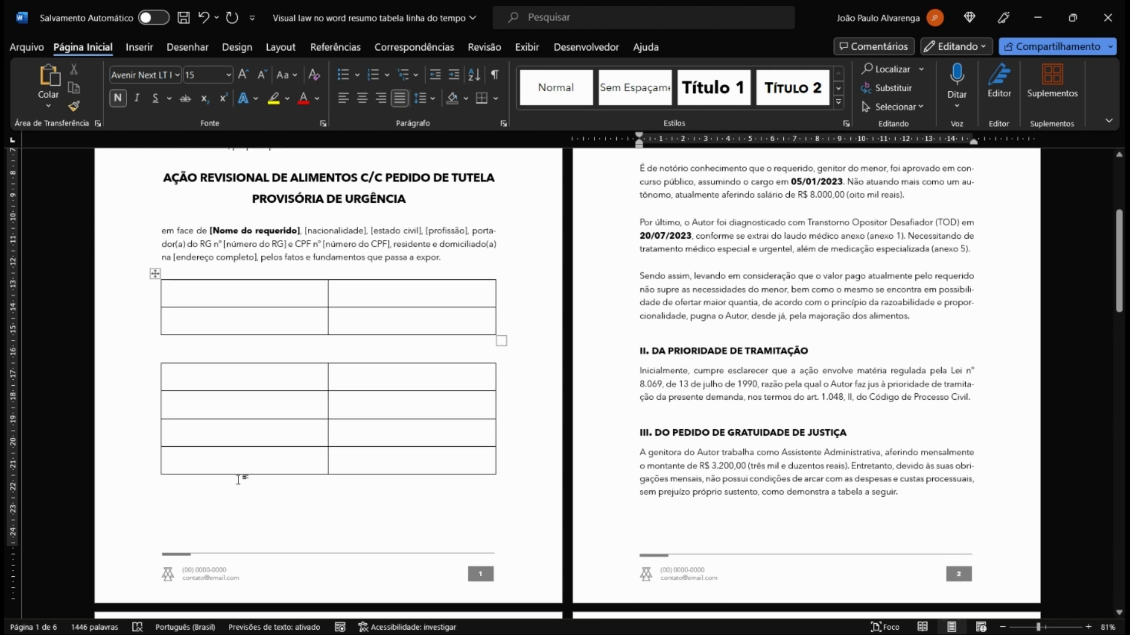
{"action": "left_click", "coordinate": [235, 479]}
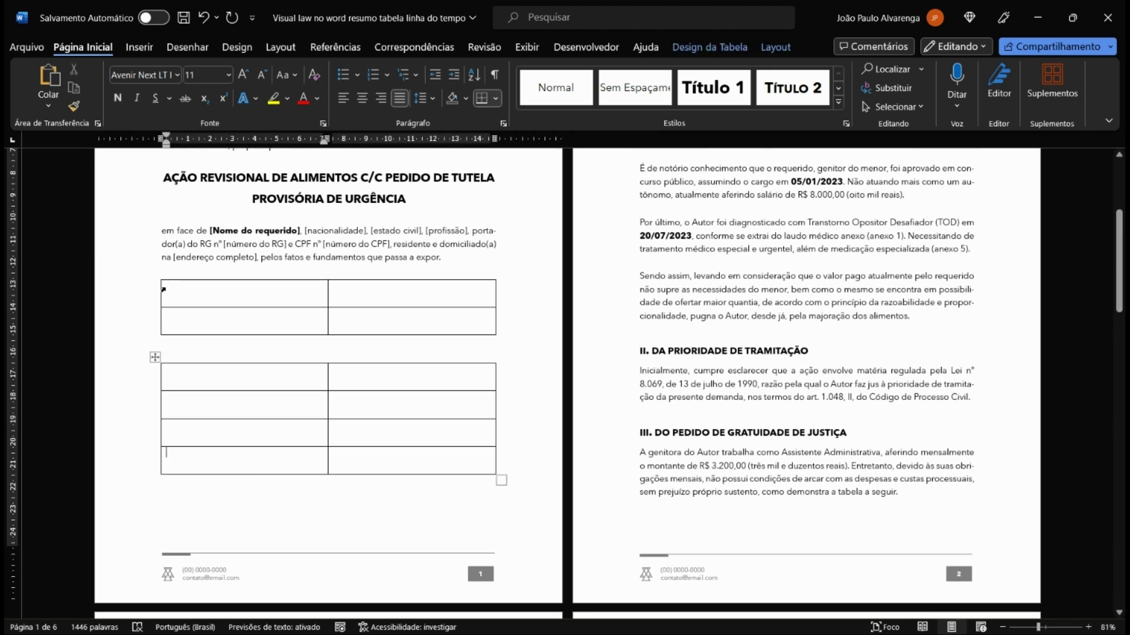
{"action": "left_click_drag", "start_coordinate": [169, 290], "coordinate": [442, 490]}
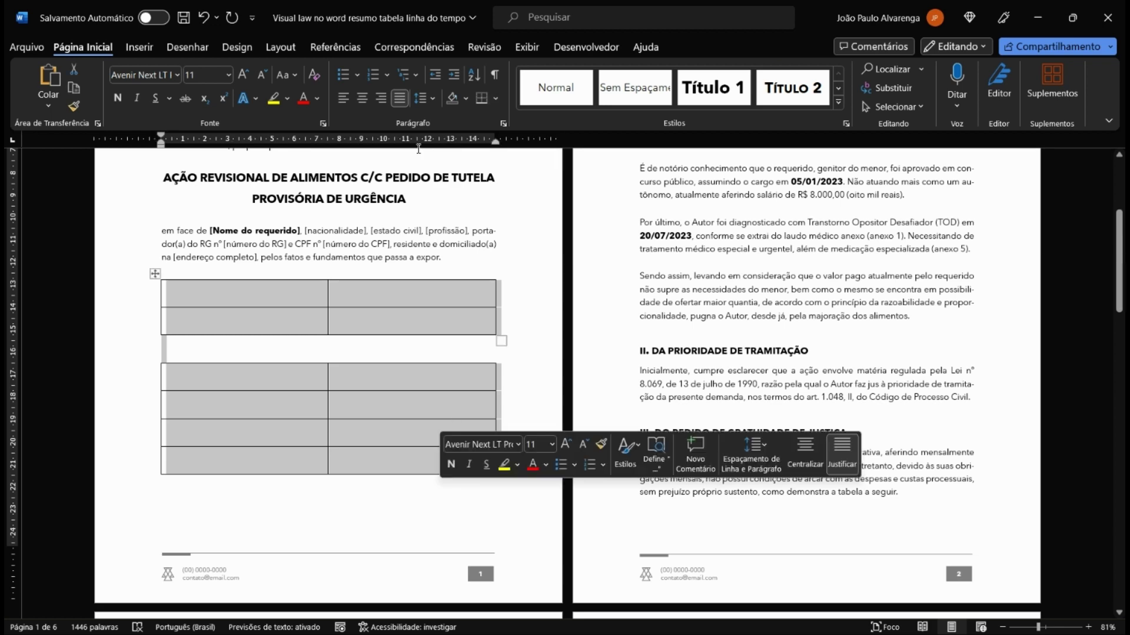
{"action": "left_click", "coordinate": [431, 99]}
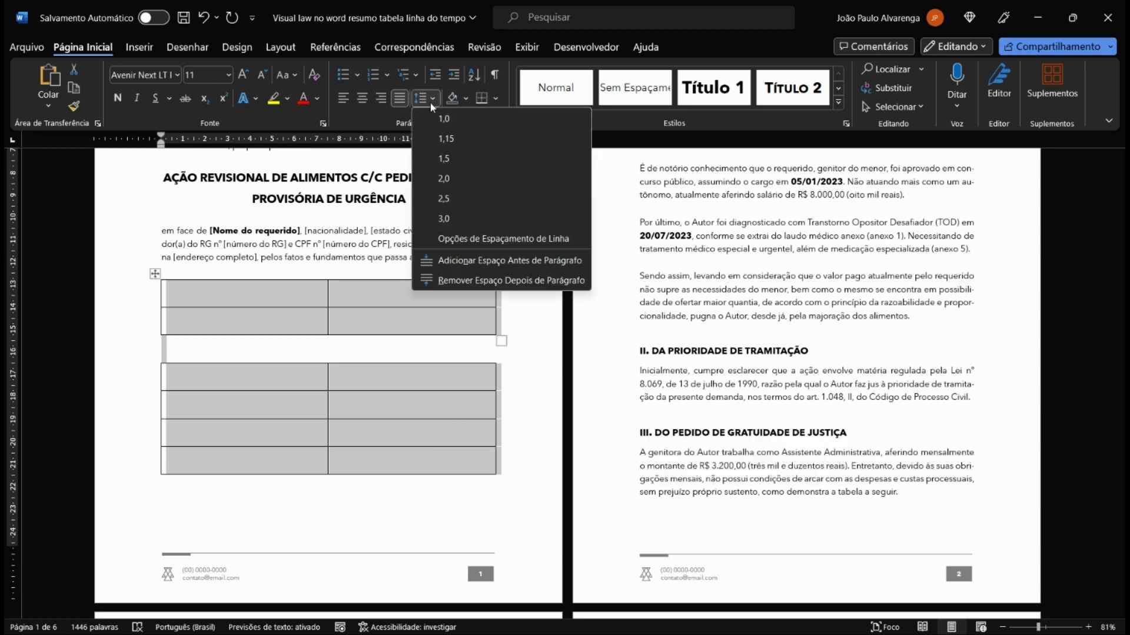
{"action": "left_click", "coordinate": [497, 286]}
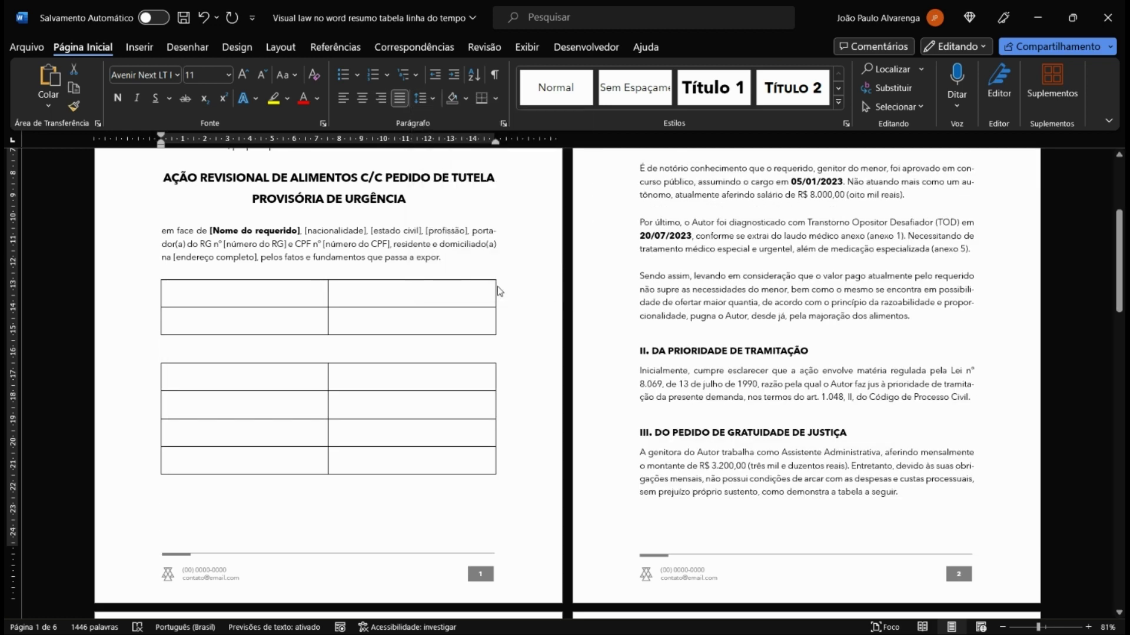
{"action": "key", "text": "ctrl+z"}
{"action": "scroll", "coordinate": [276, 287], "scroll_direction": "up", "scroll_amount": 3}
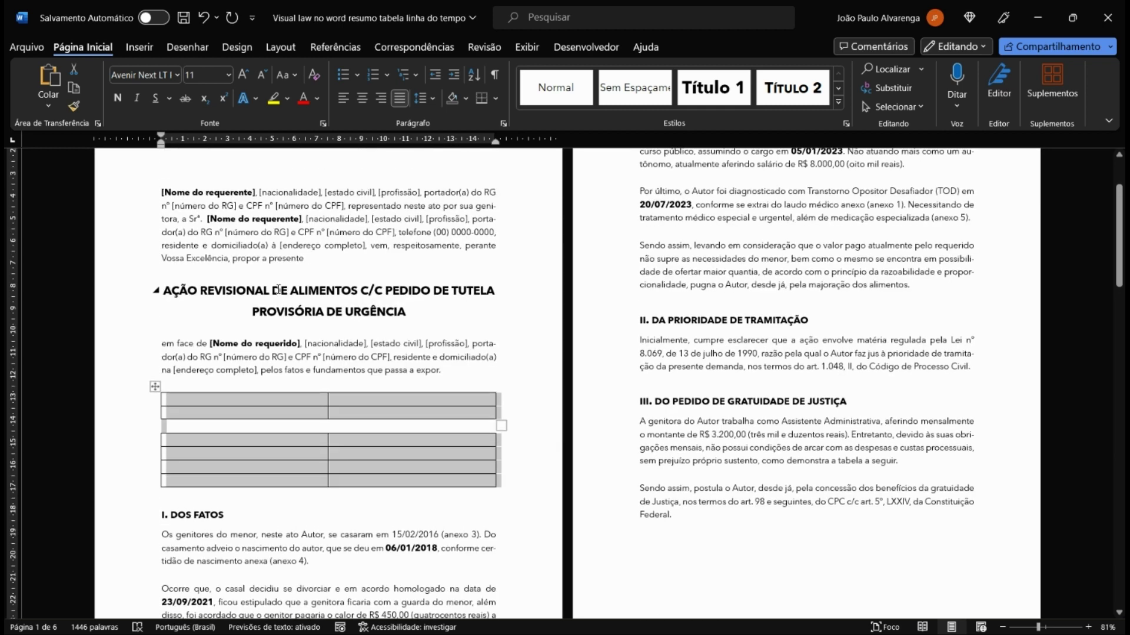
{"action": "scroll", "coordinate": [177, 354], "scroll_direction": "up", "scroll_amount": 2}
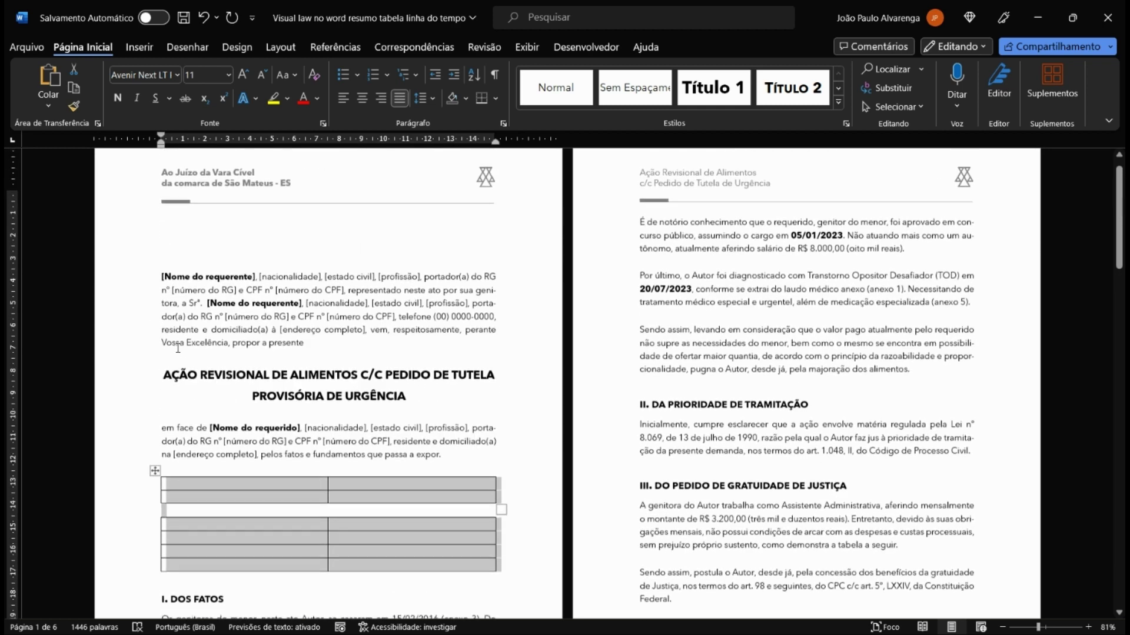
{"action": "scroll", "coordinate": [183, 349], "scroll_direction": "down", "scroll_amount": 2}
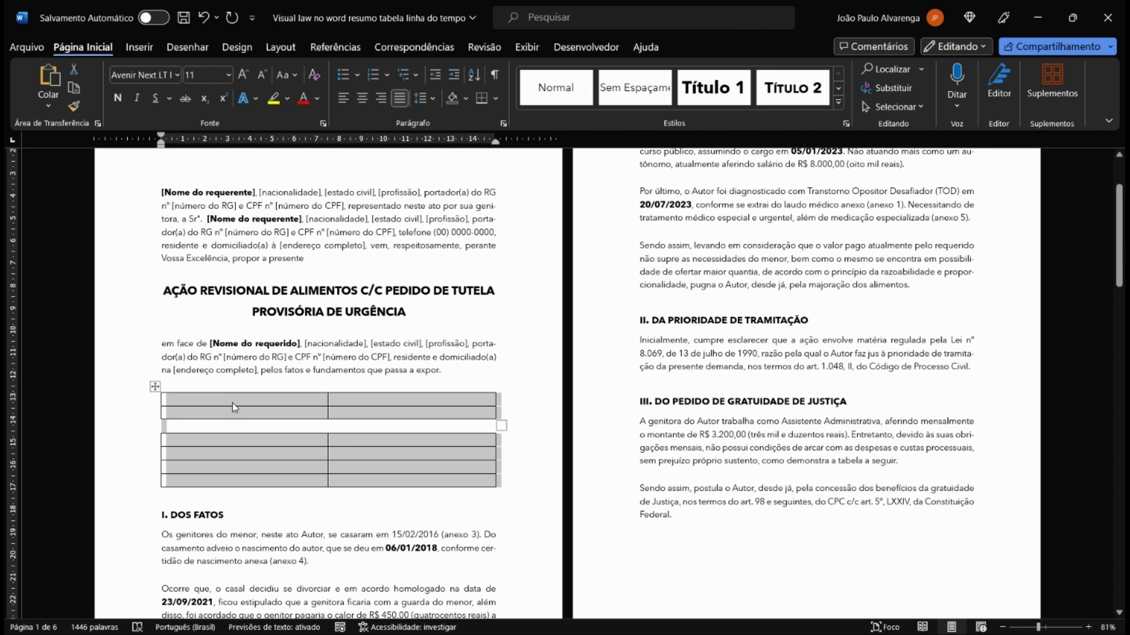
Step: Enter "pedido" and "justificativa" as the headings in the first row of the upper table
{"action": "left_click", "coordinate": [237, 404]}
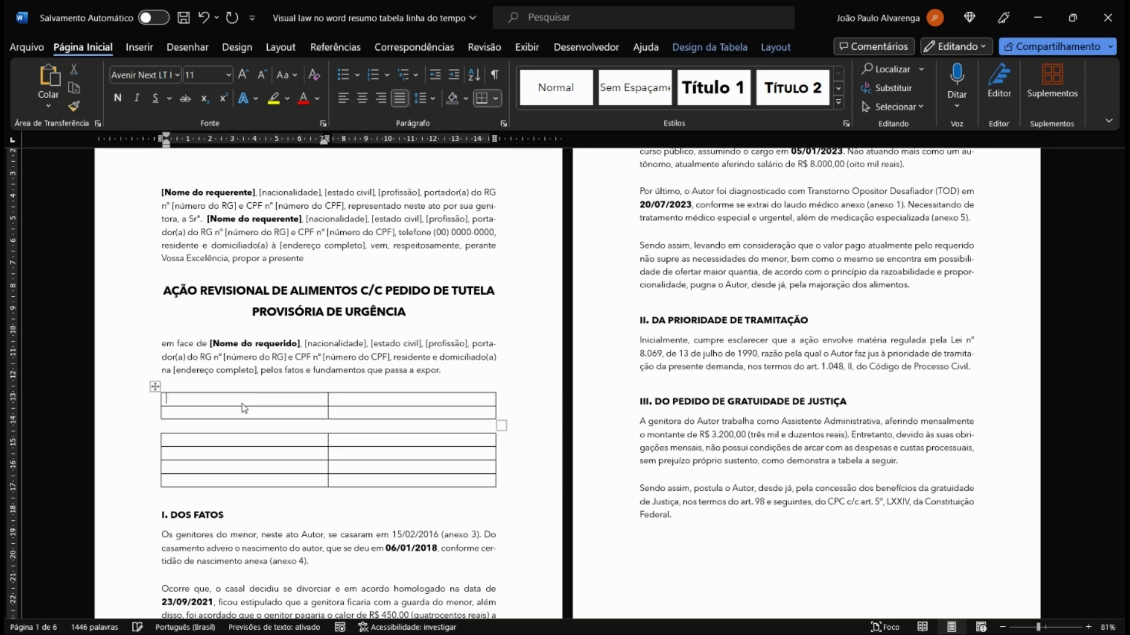
{"action": "type", "text": "pedido"}
{"action": "left_click", "coordinate": [429, 403]}
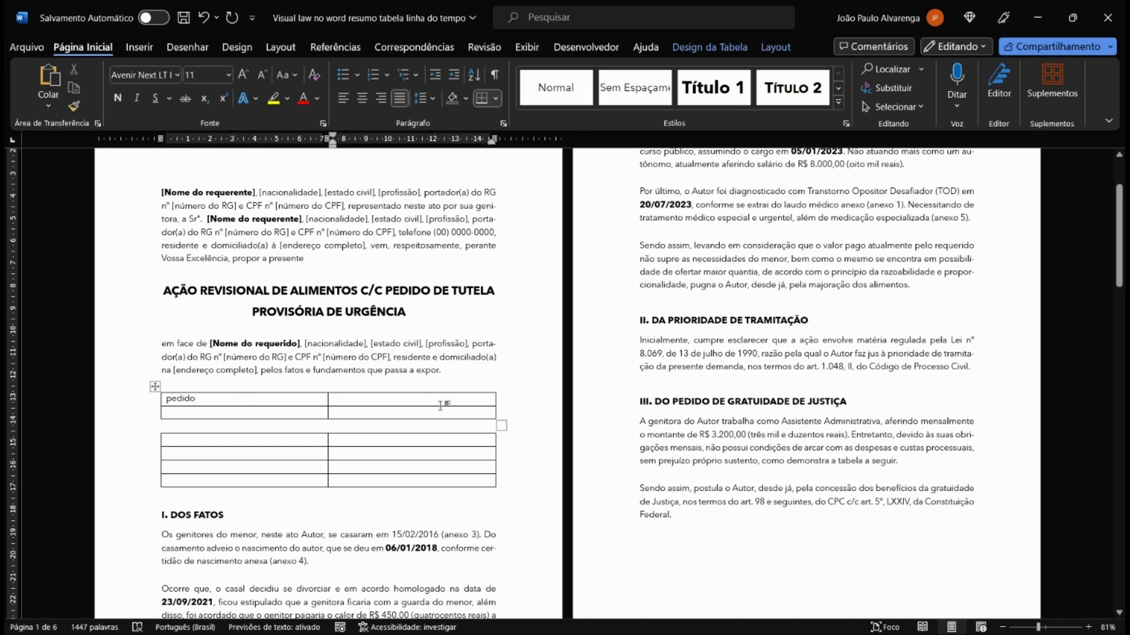
{"action": "type", "text": "justifica"}
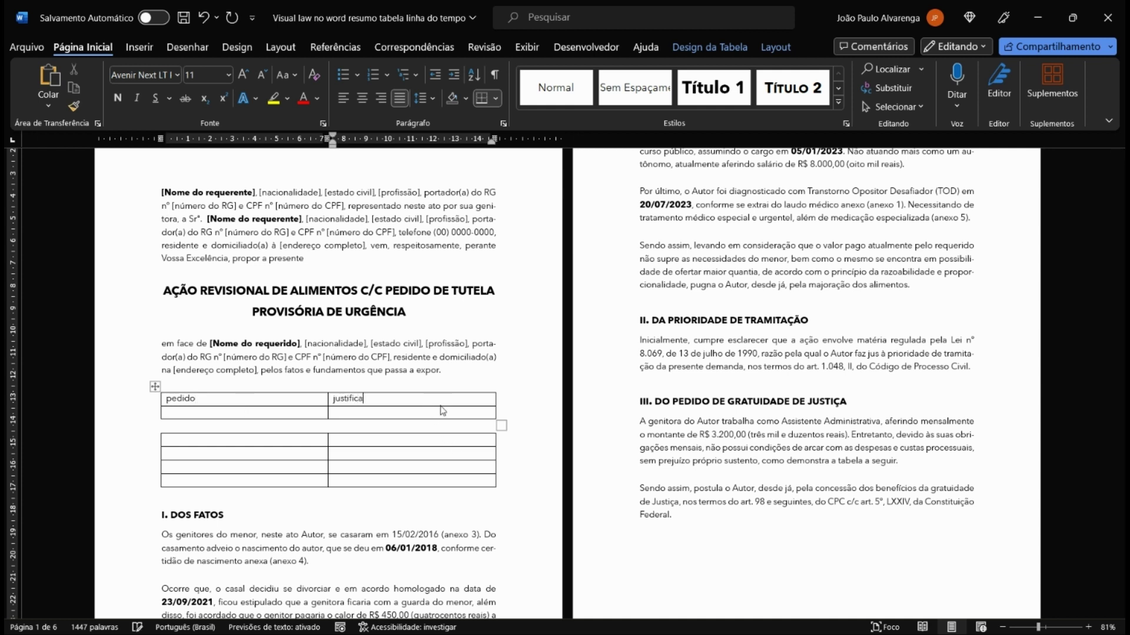
{"action": "type", "text": "tiva"}
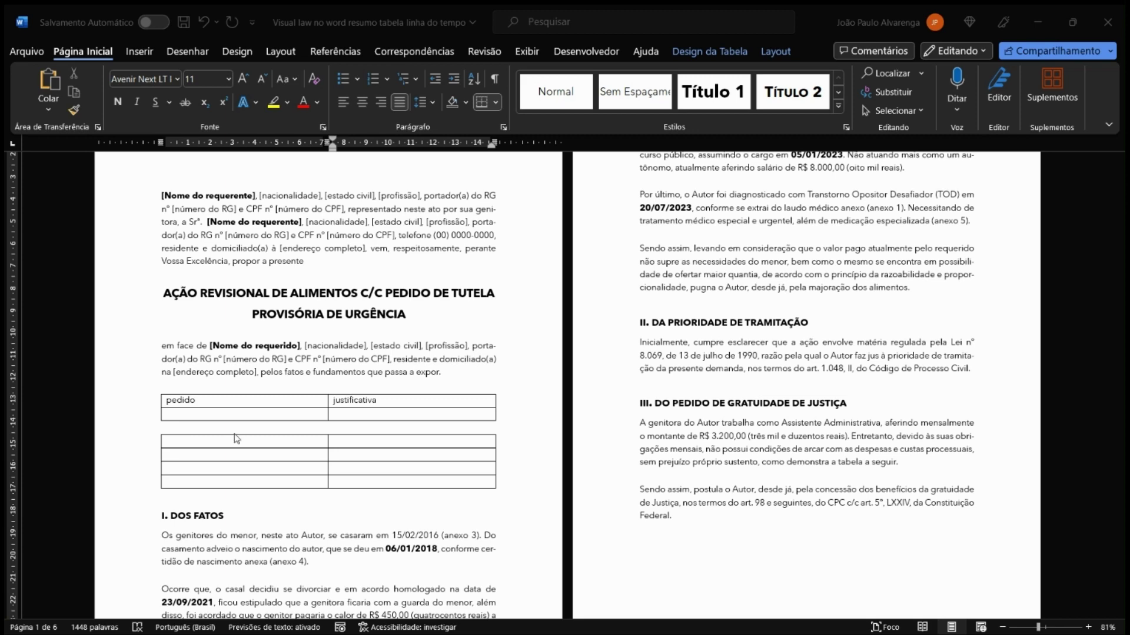
Step: Fill the cell below "justificativa" with the paragraph on the author's TOD diagnosis, urgent treatment, the "necessidade e possibilidade" test and the alimony payer's increased means
{"action": "left_click", "coordinate": [256, 415]}
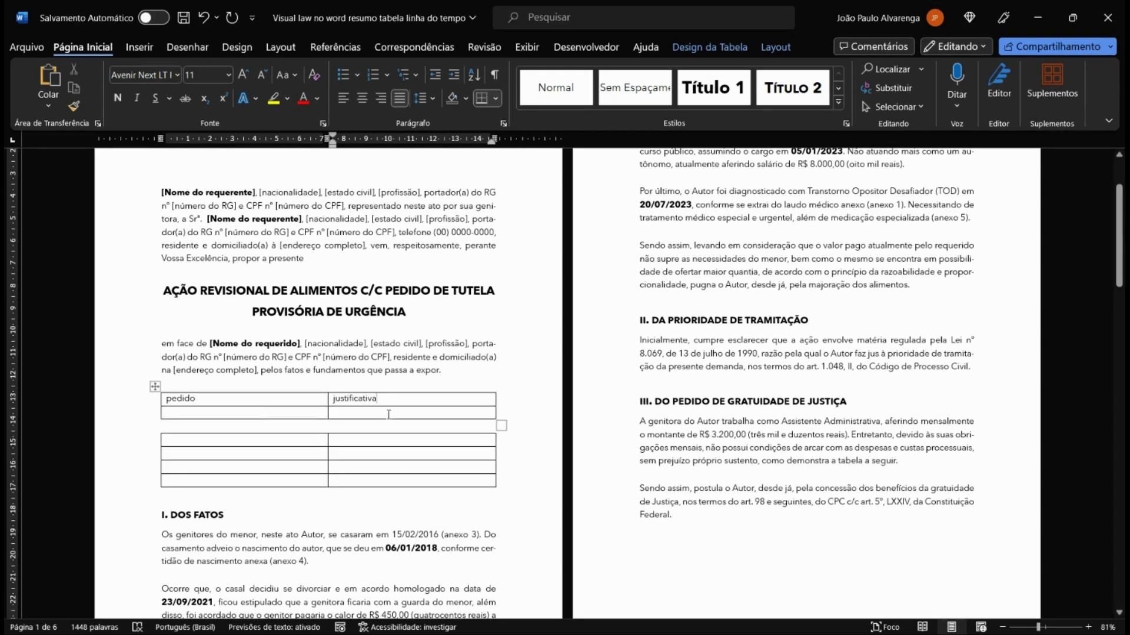
{"action": "left_click", "coordinate": [443, 415]}
{"action": "type", "text": "O autor, representado por sua genitora, foir diagnosticado com TOD (nexo 1), necessitando tratamento médico urgente. Em atenção ao binômio \"necessidade e possibilidade\", o alimentante assumiu cargo público e estável, tem seu poder financeiro majorado (anexo 2)."}
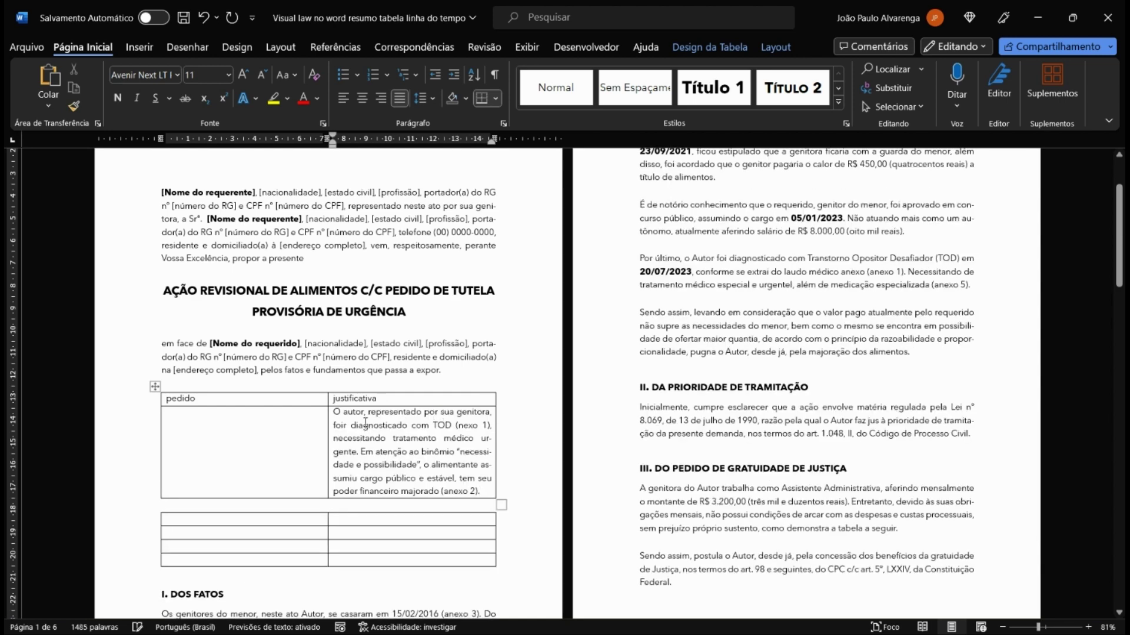
Step: Enter "Majoração dos alimentos" in the cell below "pedido"
{"action": "left_click", "coordinate": [277, 432]}
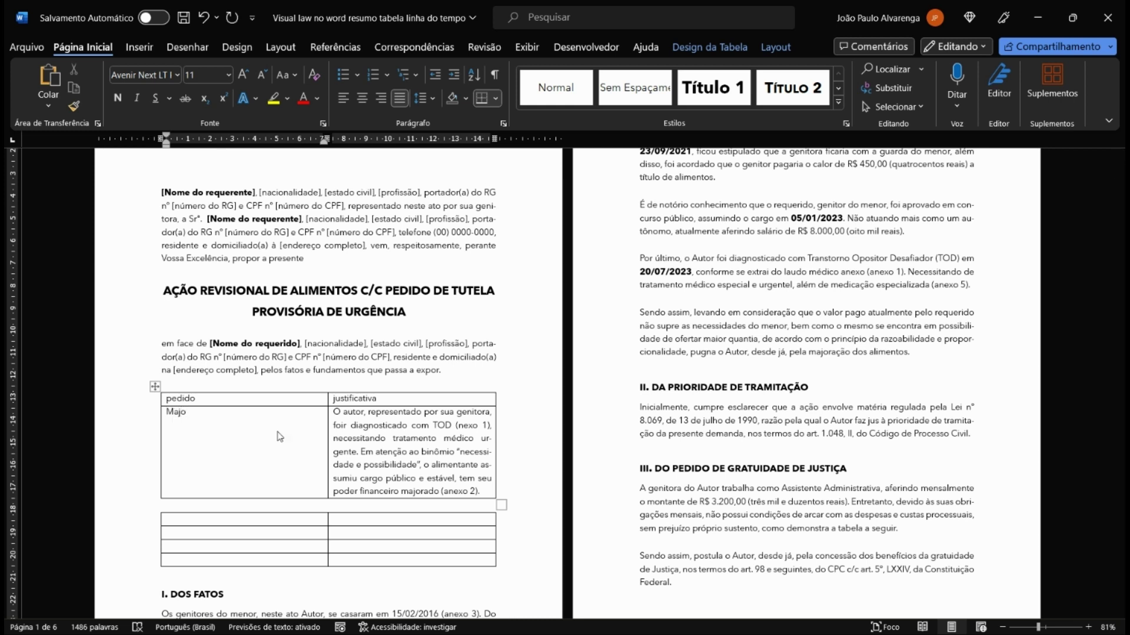
{"action": "type", "text": "raç"}
{"action": "type", "text": "ão dos alimentos"}
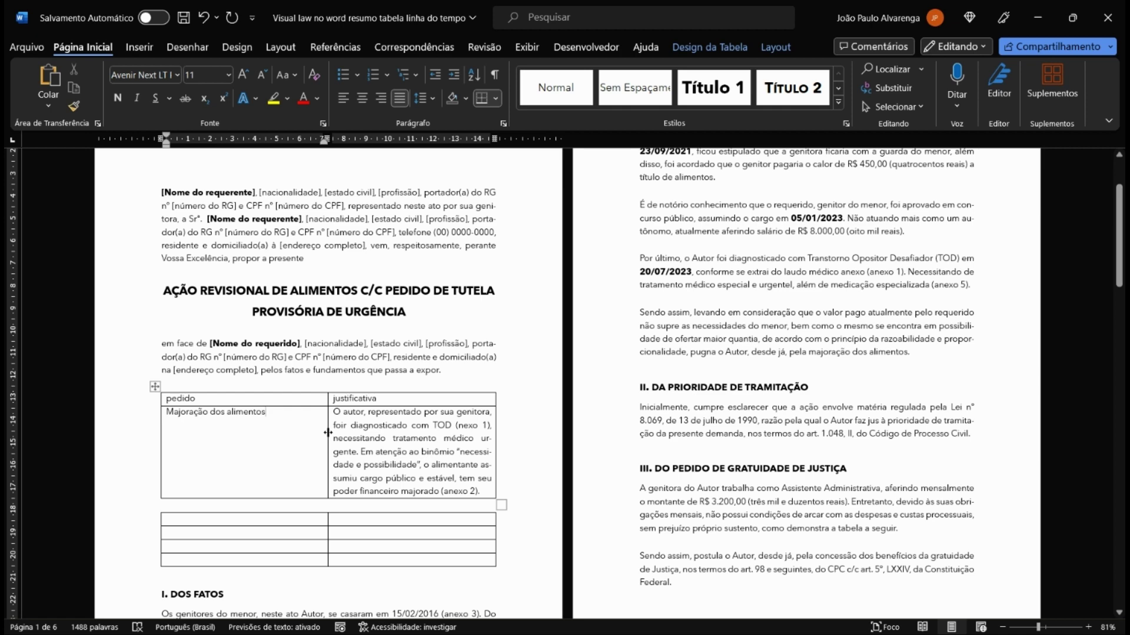
Step: Narrow the first column of both tables to about 6 cm so their column dividers line up
{"action": "left_click_drag", "start_coordinate": [327, 432], "coordinate": [295, 434]}
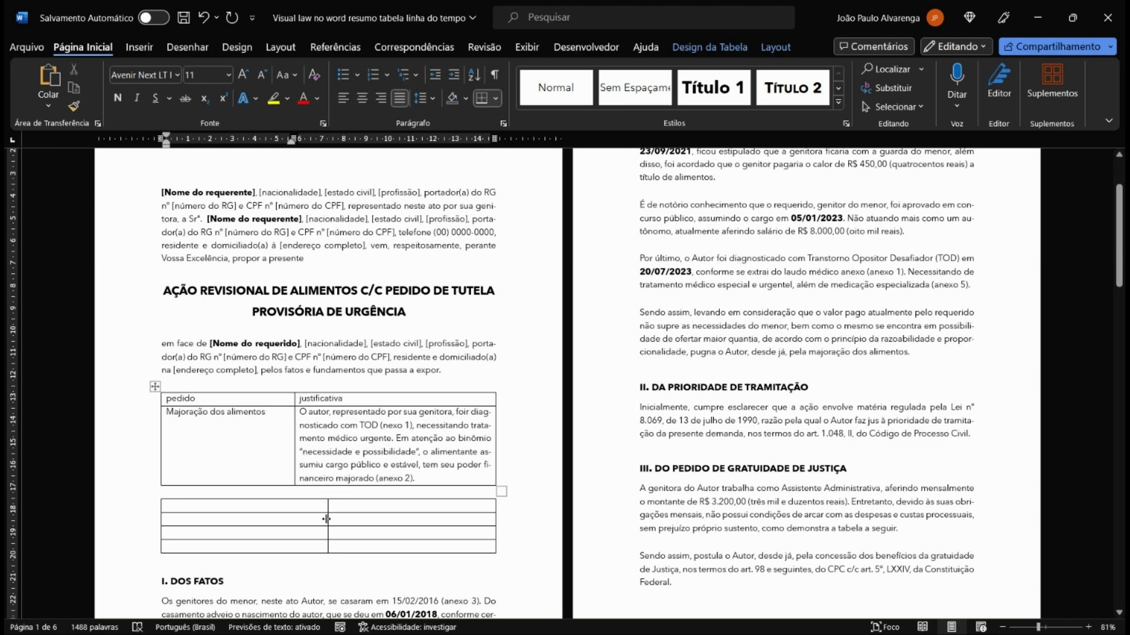
{"action": "left_click_drag", "start_coordinate": [325, 519], "coordinate": [298, 517]}
{"action": "left_click", "coordinate": [375, 518]}
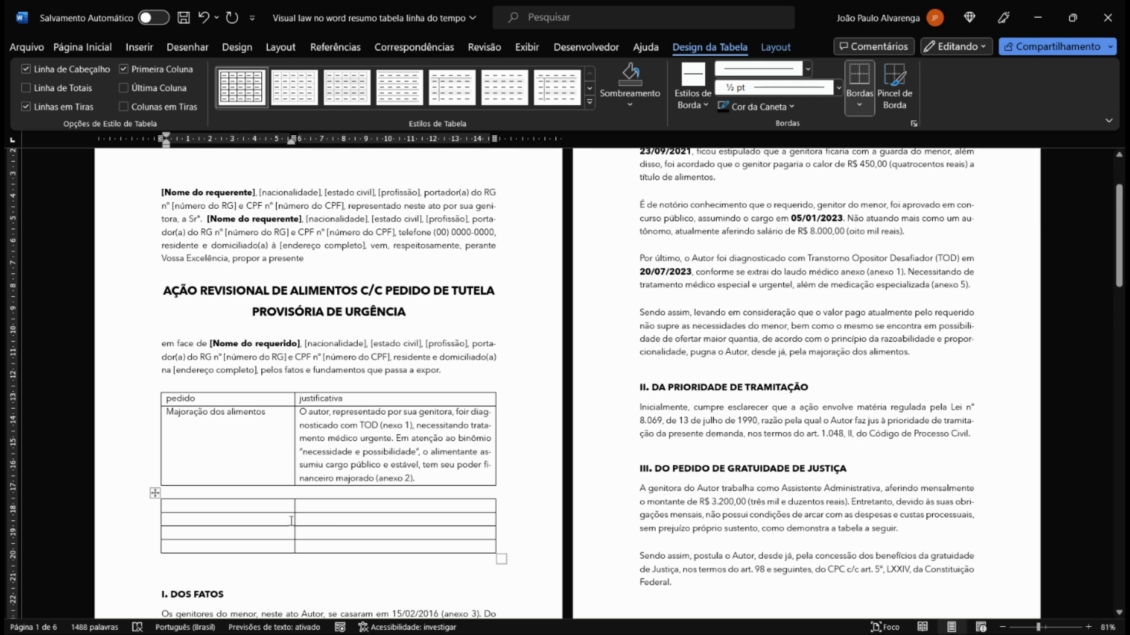
Step: Delete the first row of the lower empty table
{"action": "left_click_drag", "start_coordinate": [283, 509], "coordinate": [333, 507]}
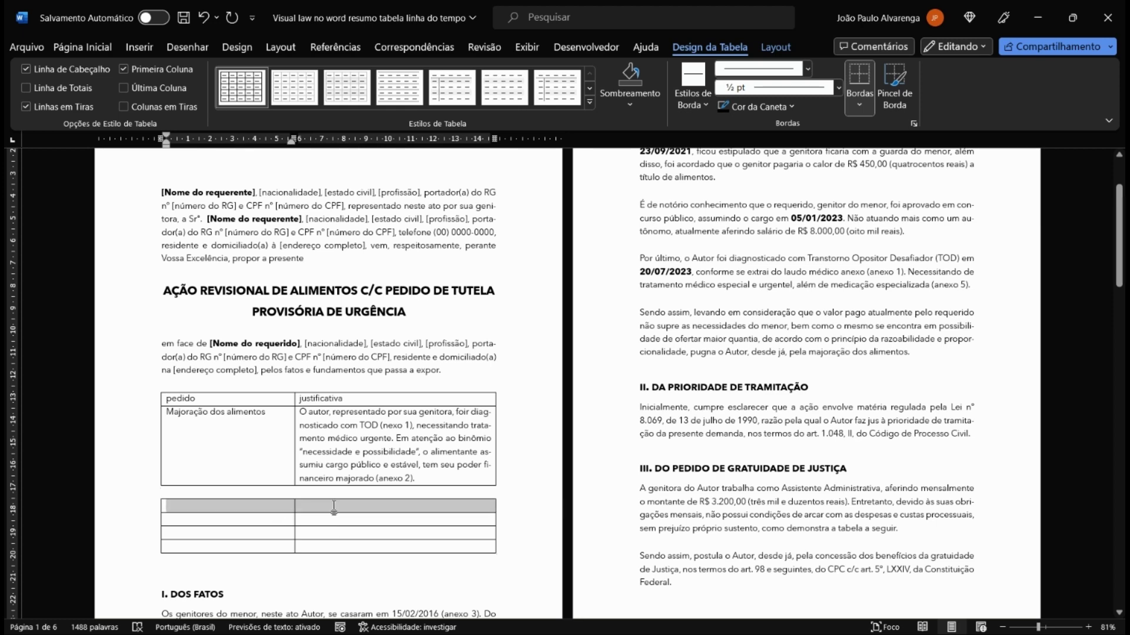
{"action": "right_click", "coordinate": [334, 507]}
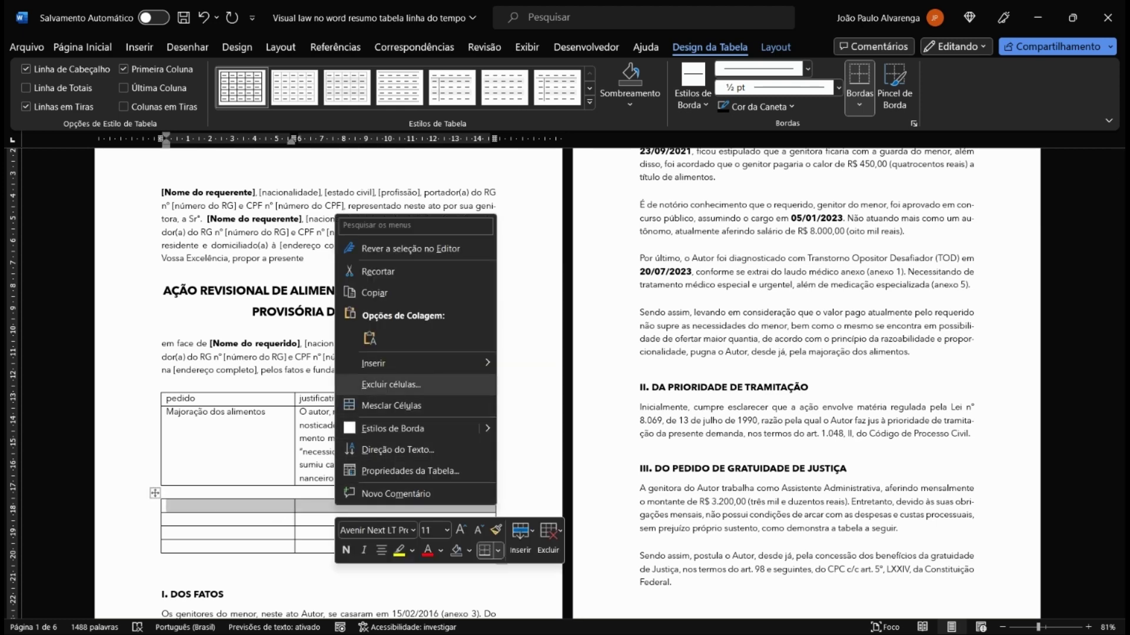
{"action": "left_click", "coordinate": [406, 386]}
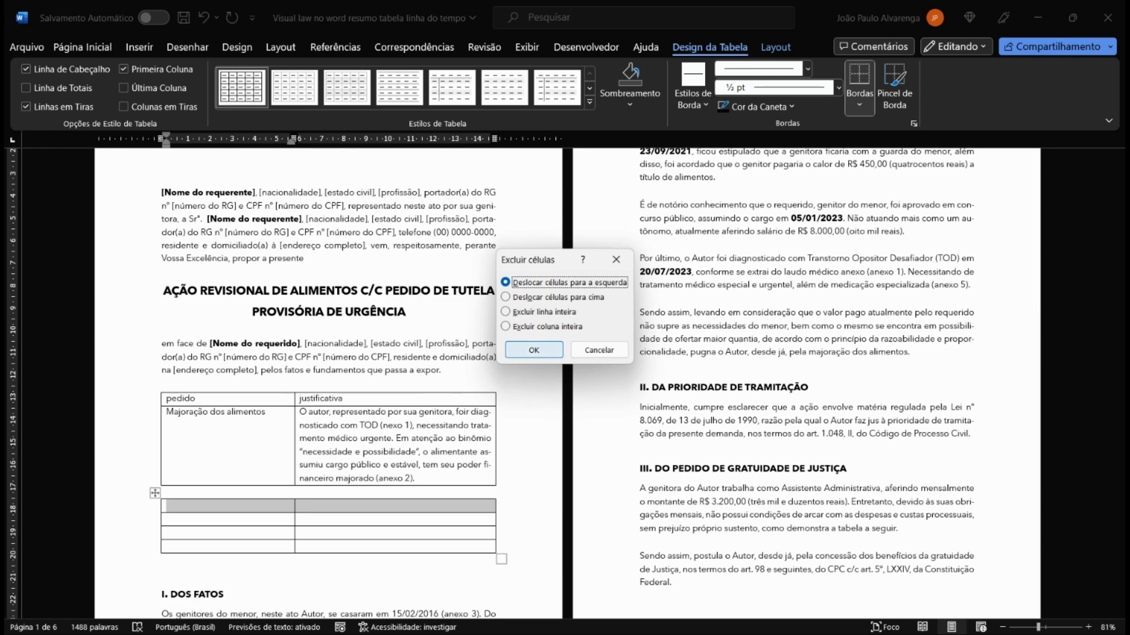
{"action": "left_click", "coordinate": [533, 350]}
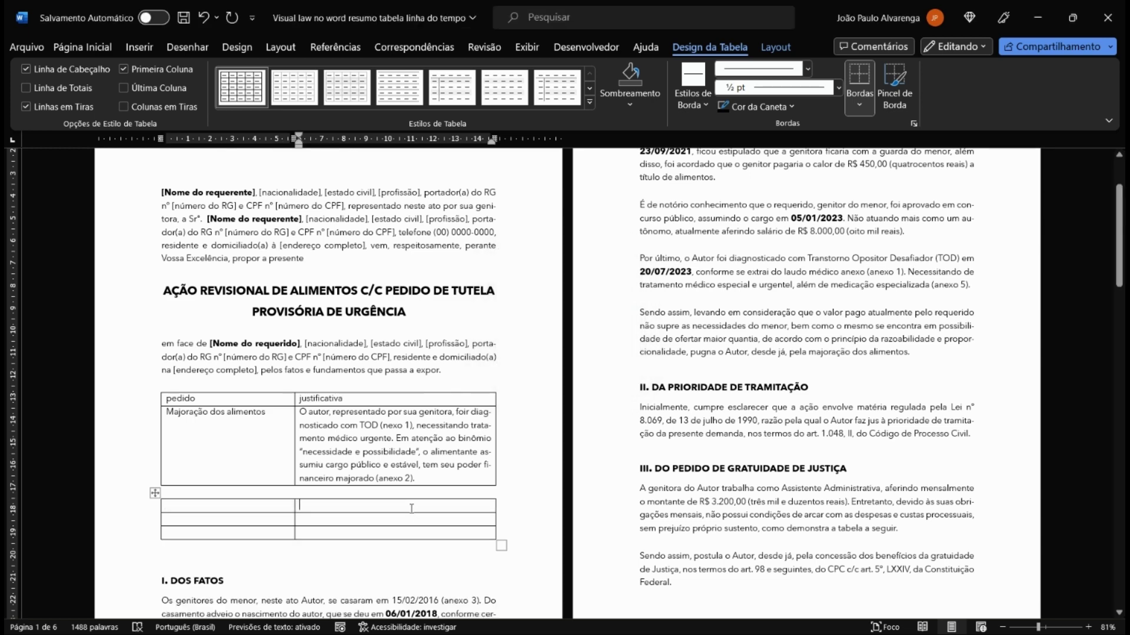
Step: Split the second cell of the lower table's first row into two columns and one row
{"action": "right_click", "coordinate": [412, 509]}
{"action": "left_click", "coordinate": [471, 387]}
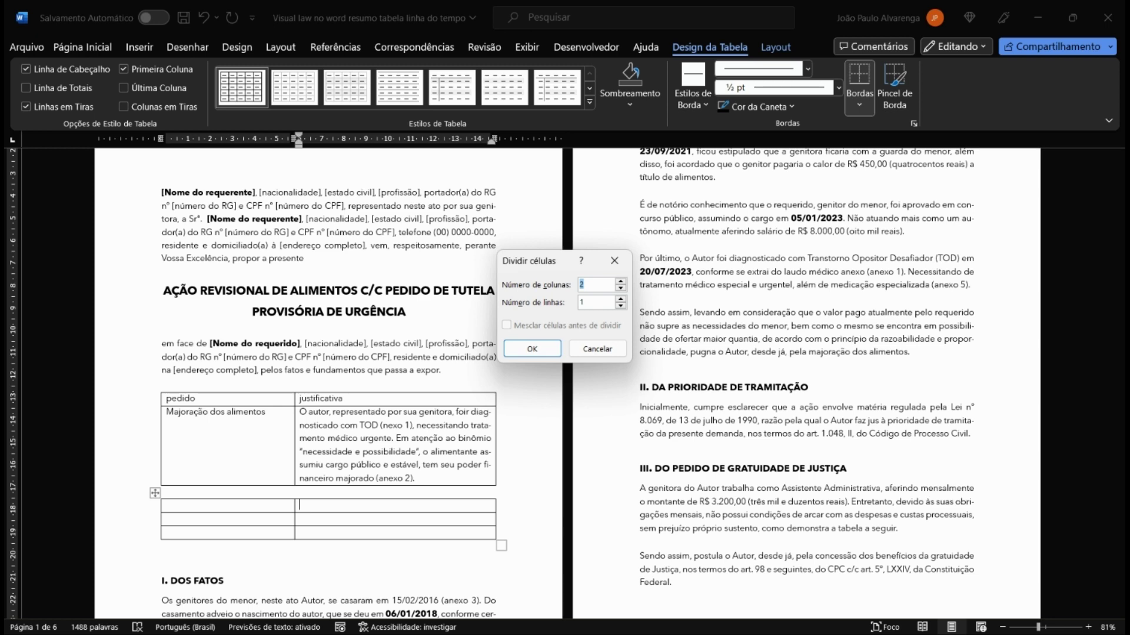
{"action": "left_click", "coordinate": [532, 349]}
Step: Split the second cell of the lower table's second row into two columns and one row
{"action": "left_click", "coordinate": [405, 521]}
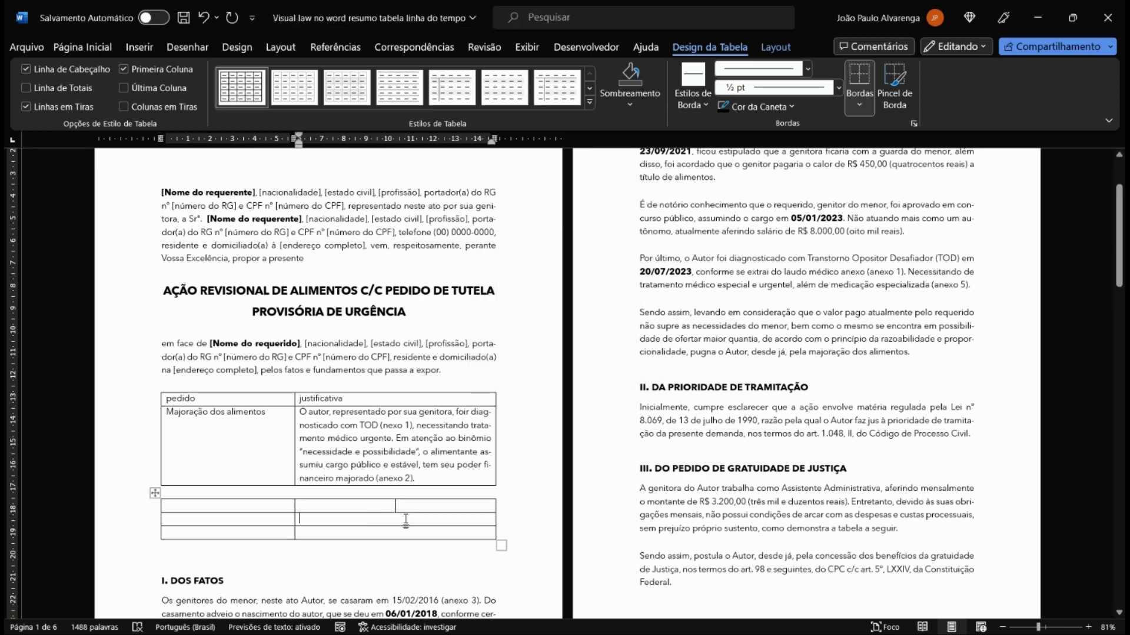
{"action": "right_click", "coordinate": [405, 520]}
{"action": "mouse_move", "coordinate": [470, 355]}
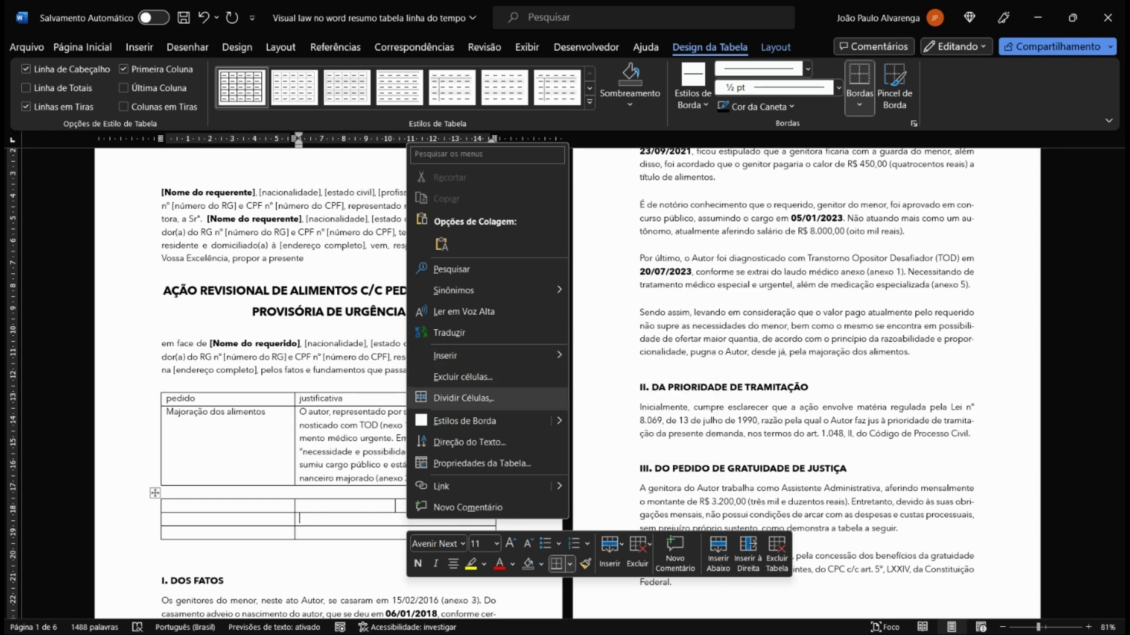
{"action": "left_click", "coordinate": [464, 398]}
{"action": "left_click", "coordinate": [531, 347]}
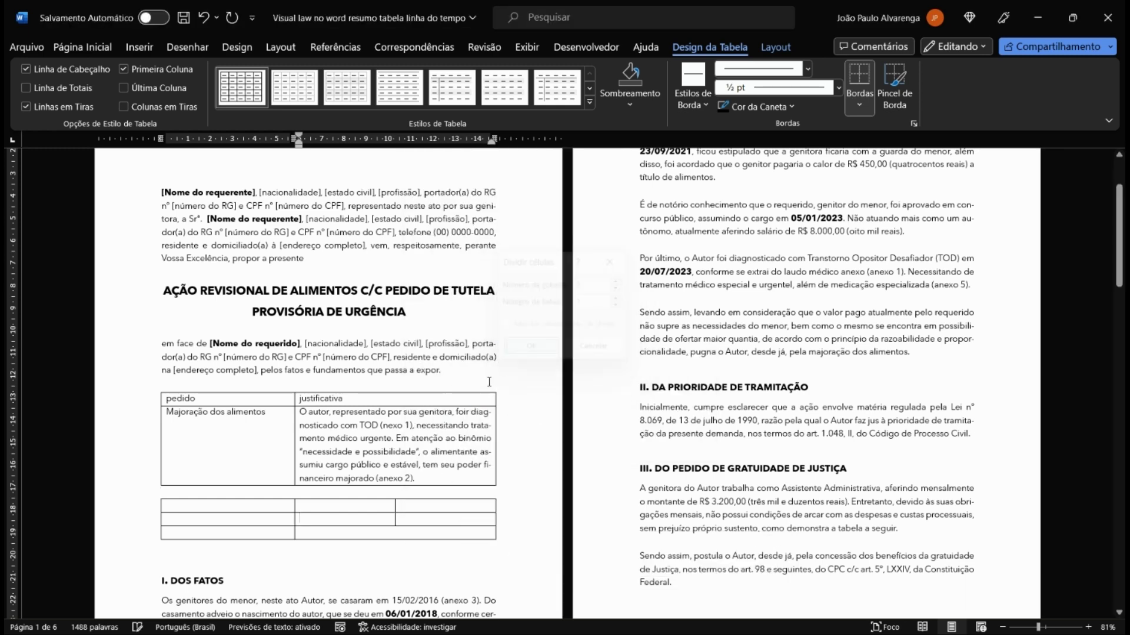
Step: Split the second cell of the lower table's third row into two columns and one row
{"action": "left_click", "coordinate": [406, 533]}
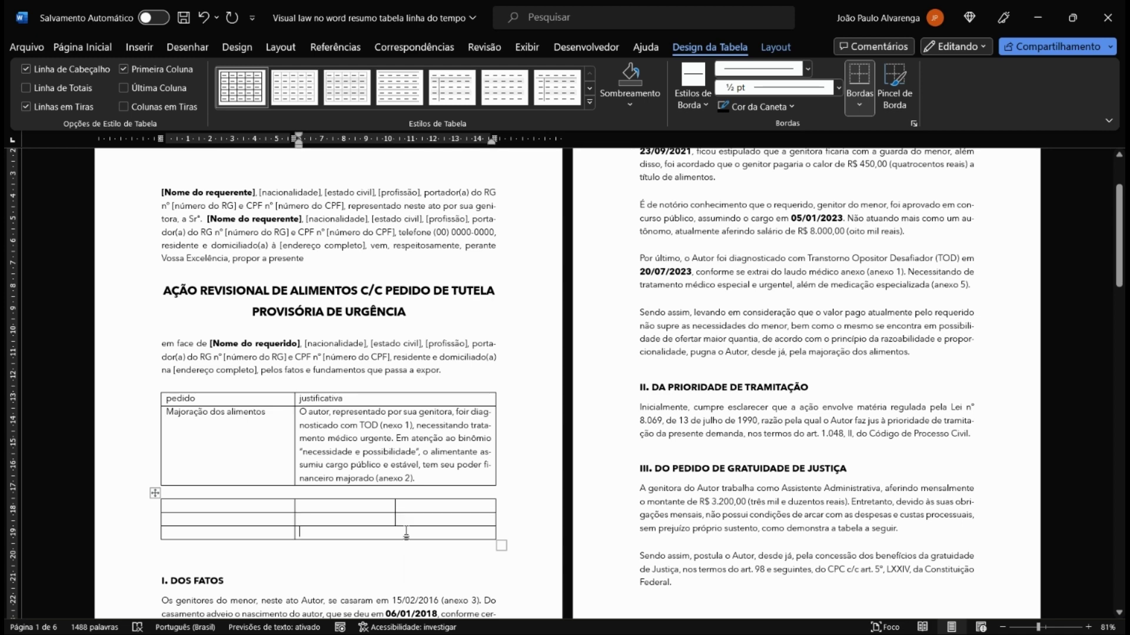
{"action": "right_click", "coordinate": [406, 532]}
{"action": "left_click", "coordinate": [448, 411]}
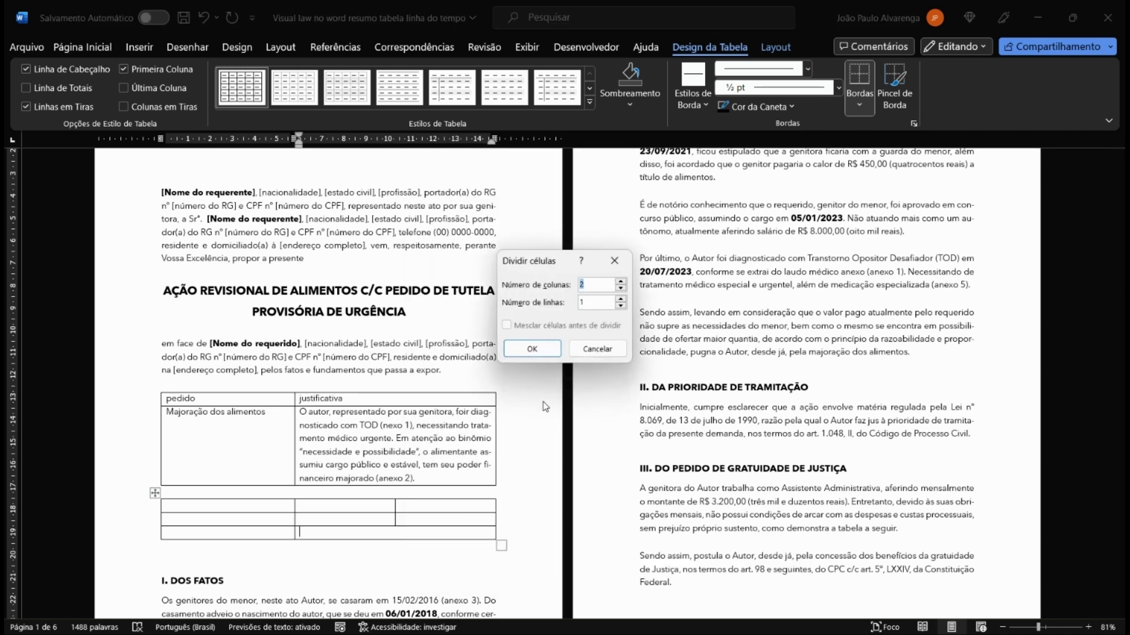
{"action": "left_click", "coordinate": [532, 348]}
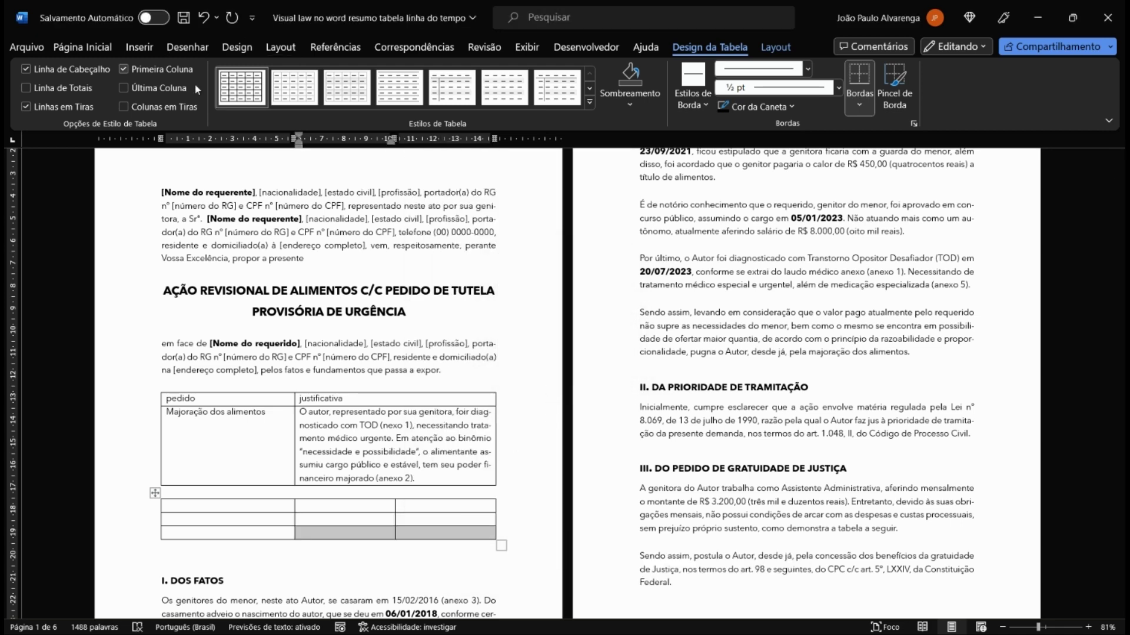
Step: Widen the lower table's middle column to about 7.75 cm, leaving a narrow last column
{"action": "left_click", "coordinate": [429, 506]}
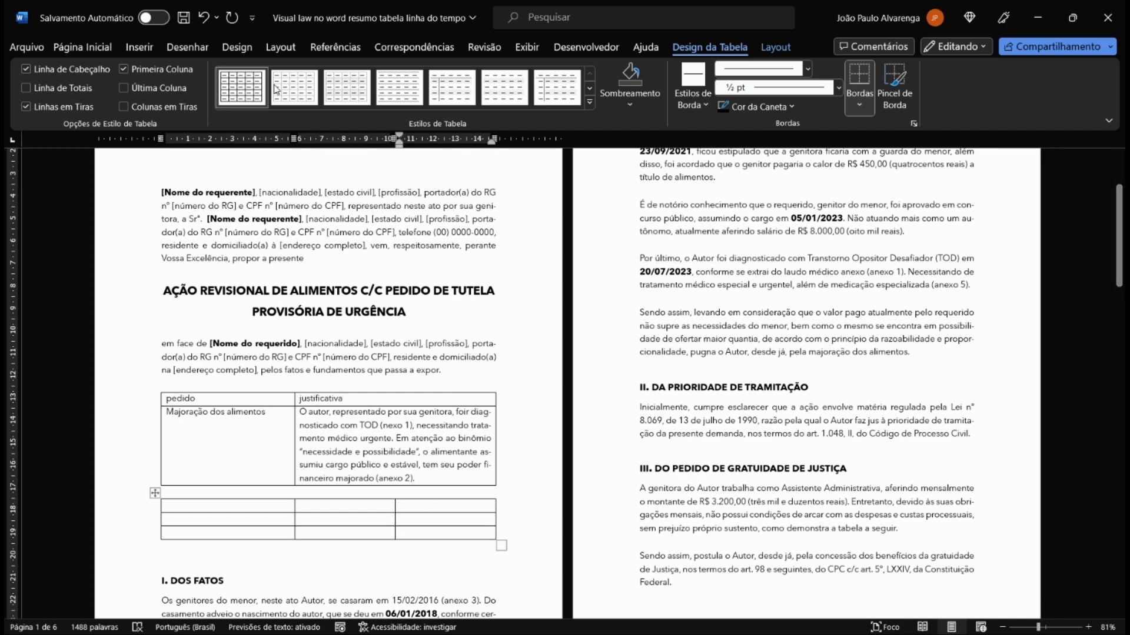
{"action": "left_click", "coordinate": [140, 47]}
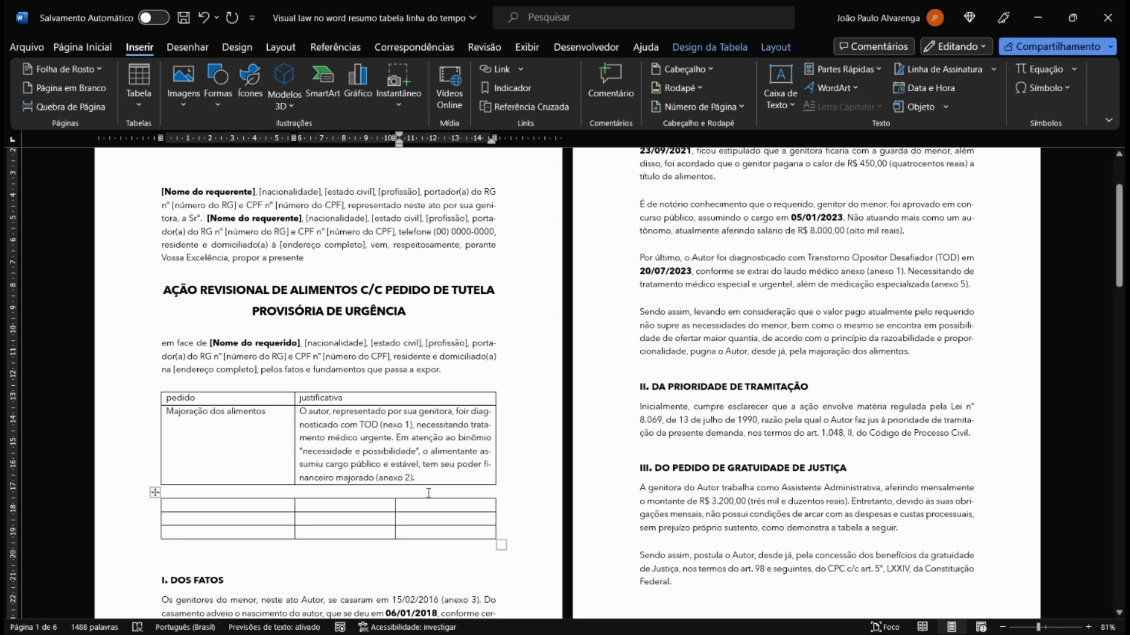
{"action": "left_click_drag", "start_coordinate": [396, 507], "coordinate": [468, 506]}
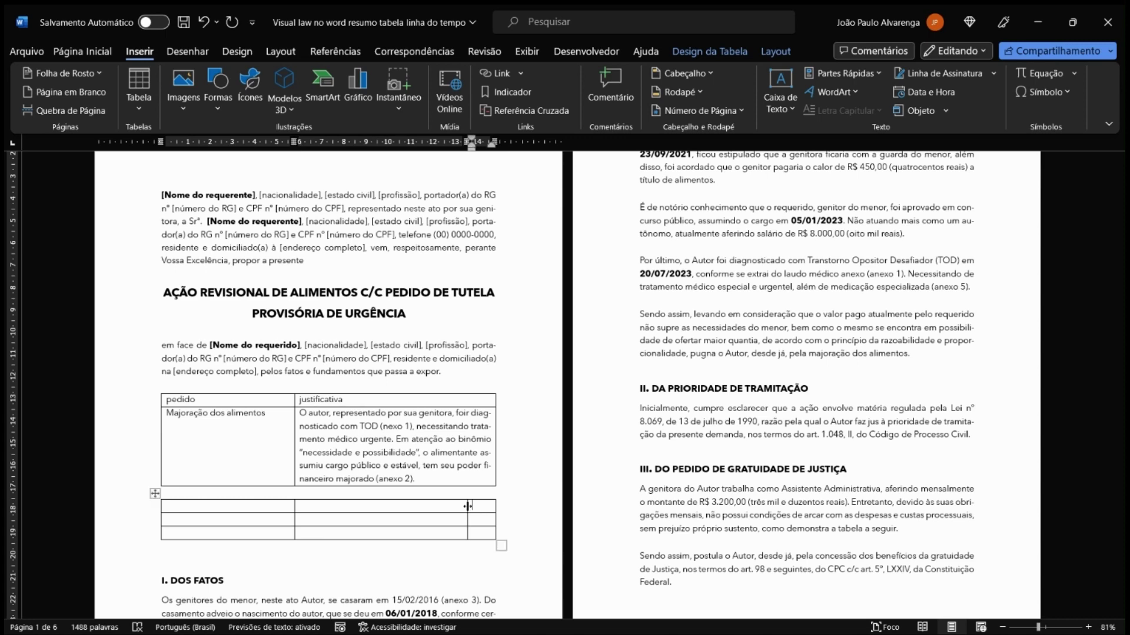
Step: Enter "Prioridade de Tramitação" and "Gratuidade de Justiça" in the first two cells of the lower table's middle column
{"action": "left_click", "coordinate": [422, 507]}
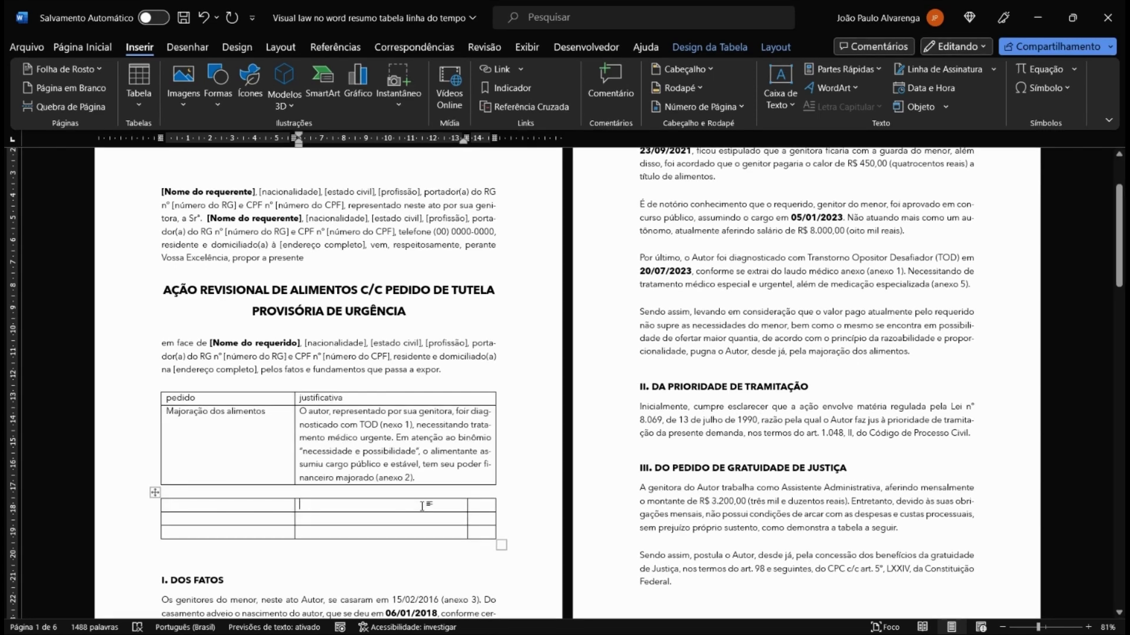
{"action": "type", "text": "Prio"}
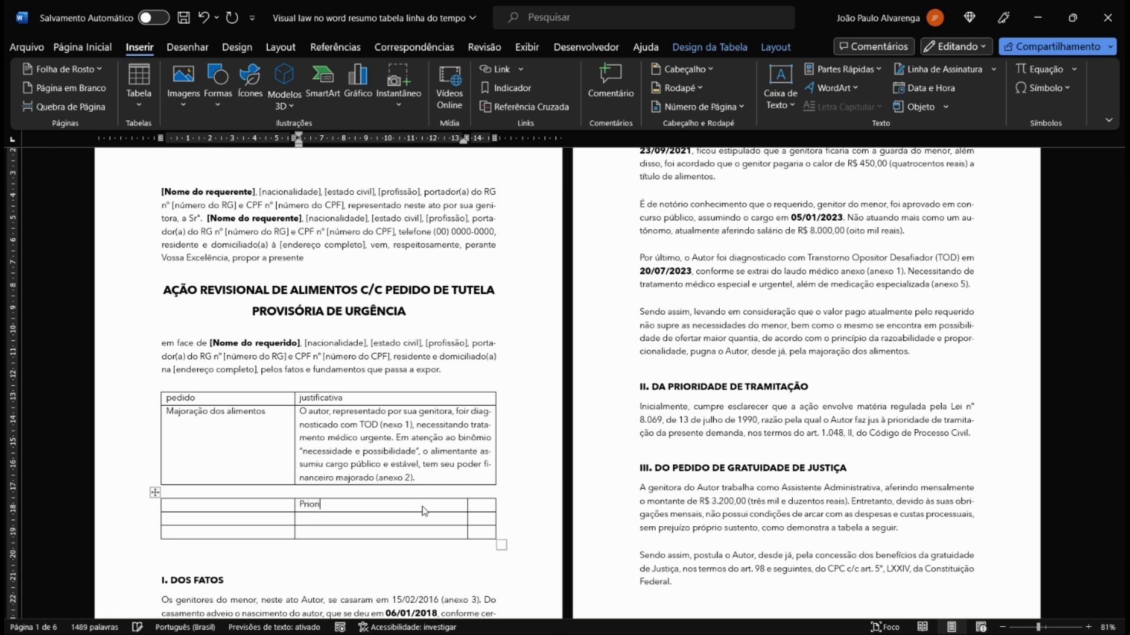
{"action": "type", "text": "ridade de Trami"}
{"action": "type", "text": "tação "}
{"action": "type", "text": "Gratu"}
{"action": "type", "text": "idade"}
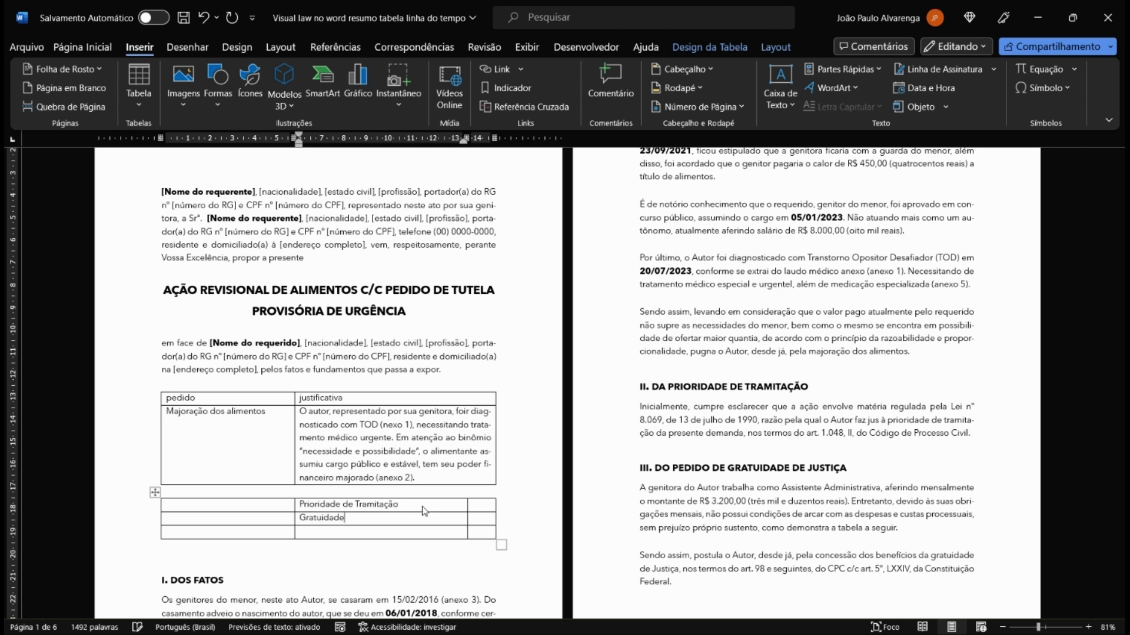
{"action": "type", "text": " de Justiça "}
Step: Enter "Tutela de Urgência", with a capital U, in the third cell of the middle column
{"action": "type", "text": "Tu"}
{"action": "type", "text": "tela "}
{"action": "type", "text": "de ur"}
{"action": "type", "text": "gência"}
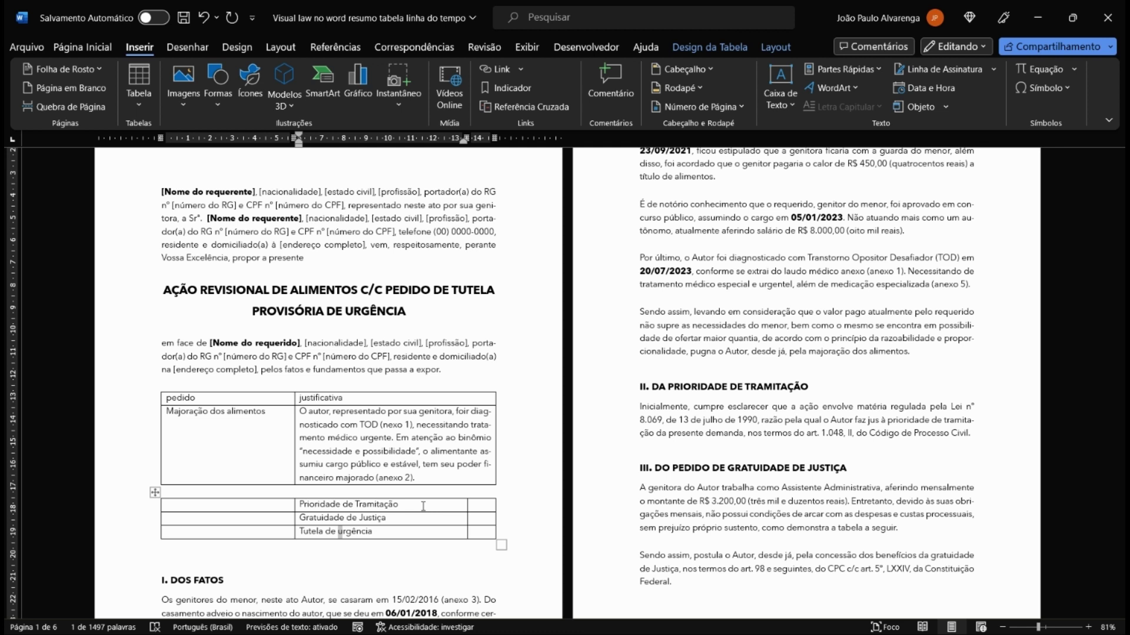
{"action": "key", "text": "BackSpace"}
{"action": "type", "text": "U"}
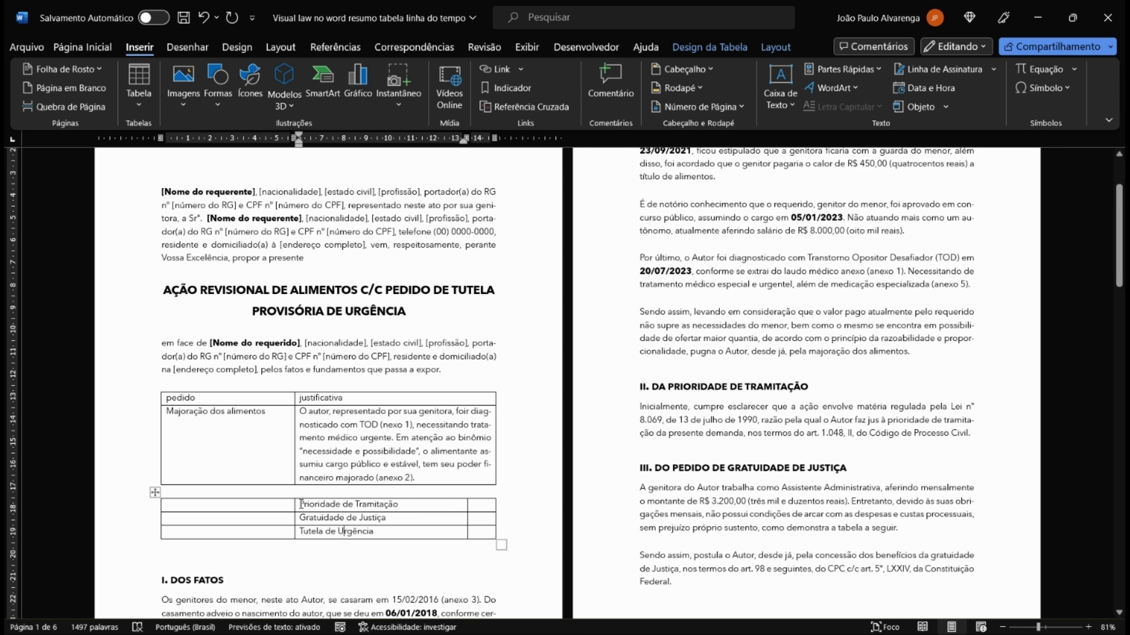
{"action": "left_click_drag", "start_coordinate": [302, 505], "coordinate": [383, 534]}
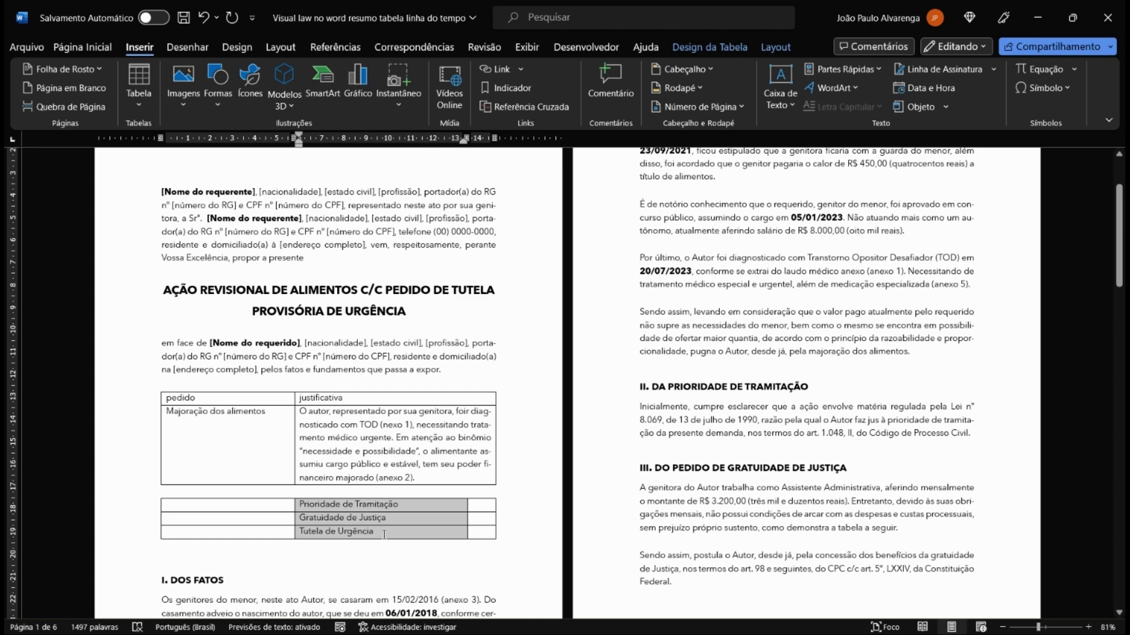
{"action": "left_click", "coordinate": [423, 509]}
{"action": "right_click", "coordinate": [422, 511]}
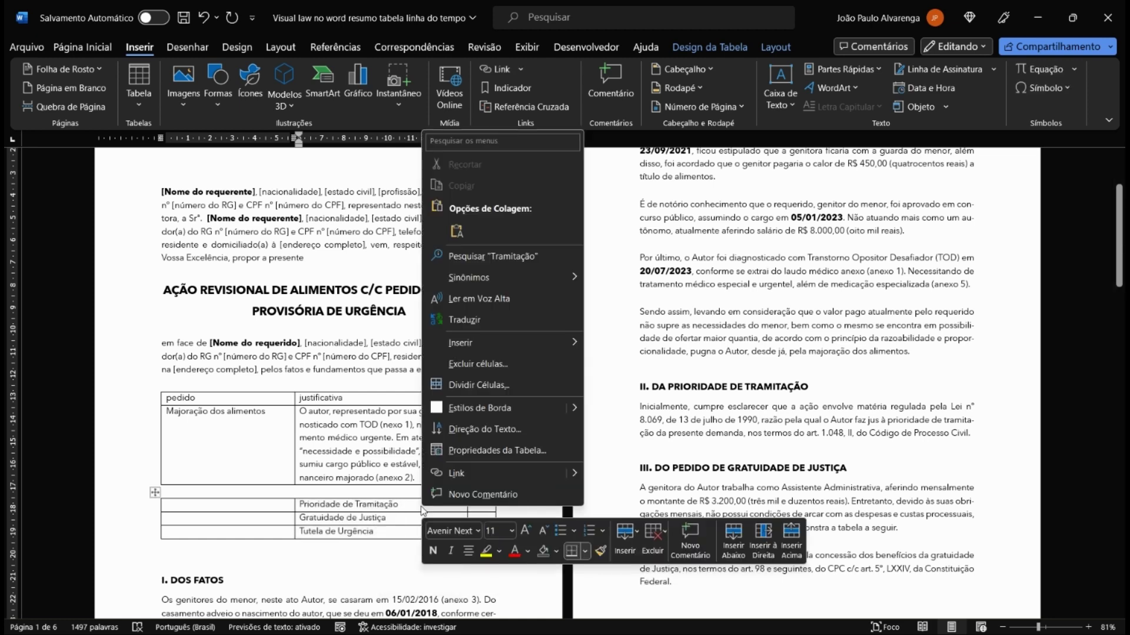
{"action": "left_click", "coordinate": [403, 506]}
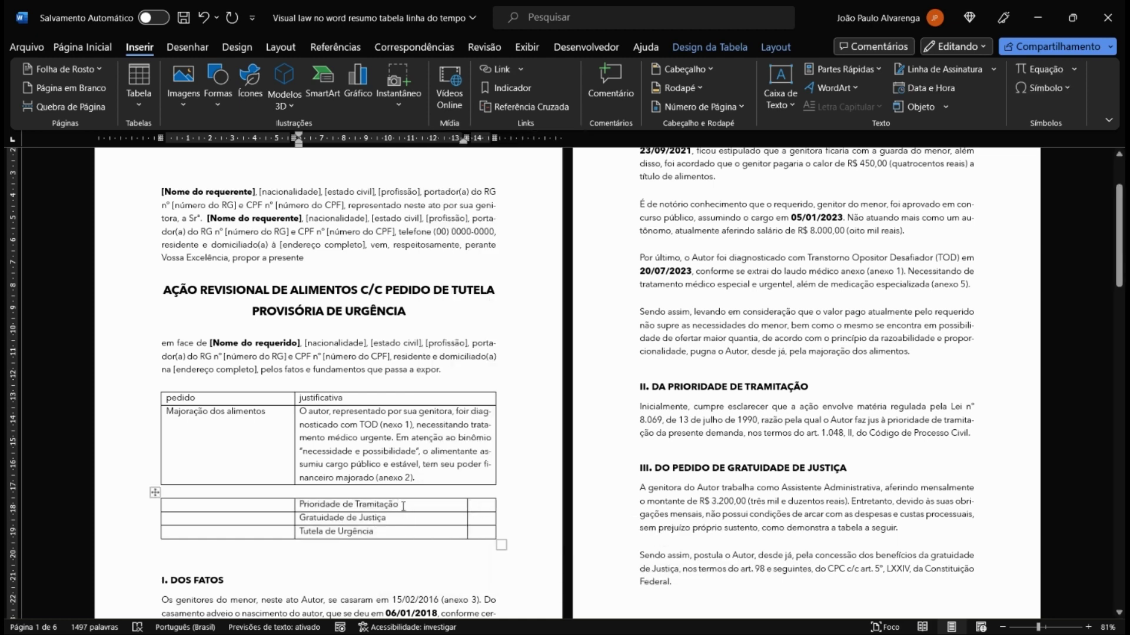
Step: Open the cell options for the "Prioridade de Tramitação" cell and turn off "Igual à tabela inteira" for its margins
{"action": "right_click", "coordinate": [403, 506]}
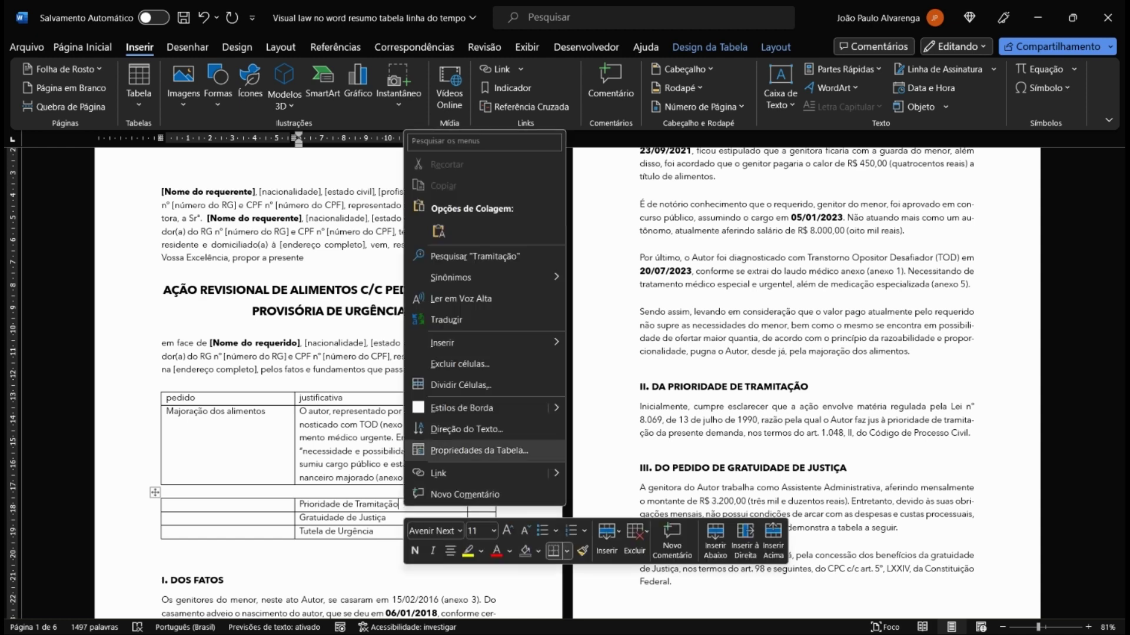
{"action": "left_click", "coordinate": [479, 450]}
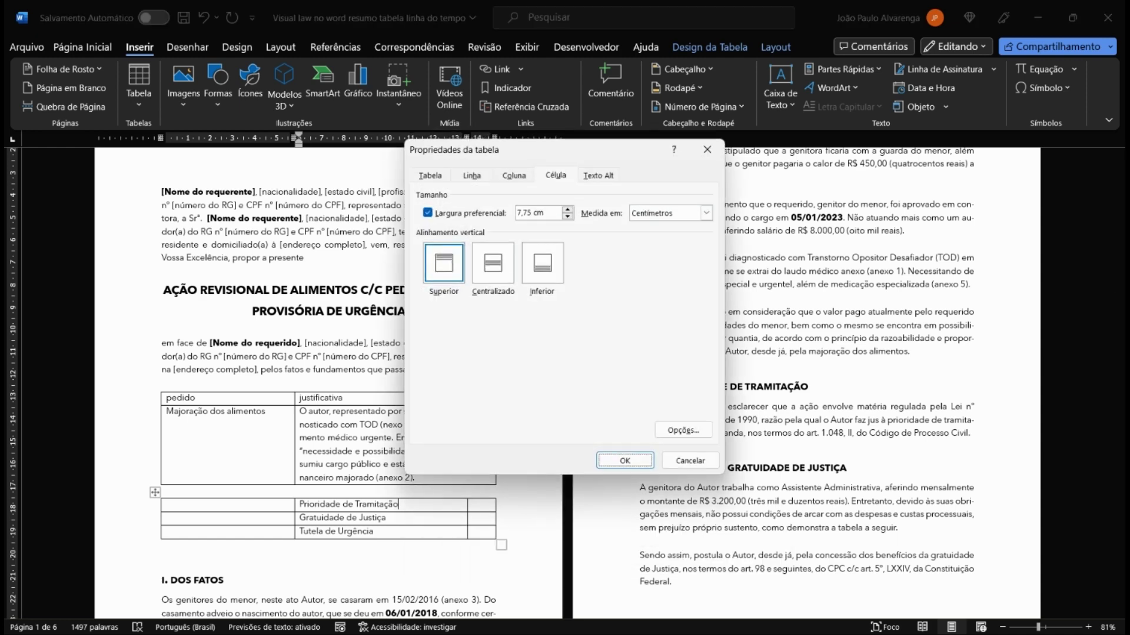
{"action": "left_click", "coordinate": [682, 430]}
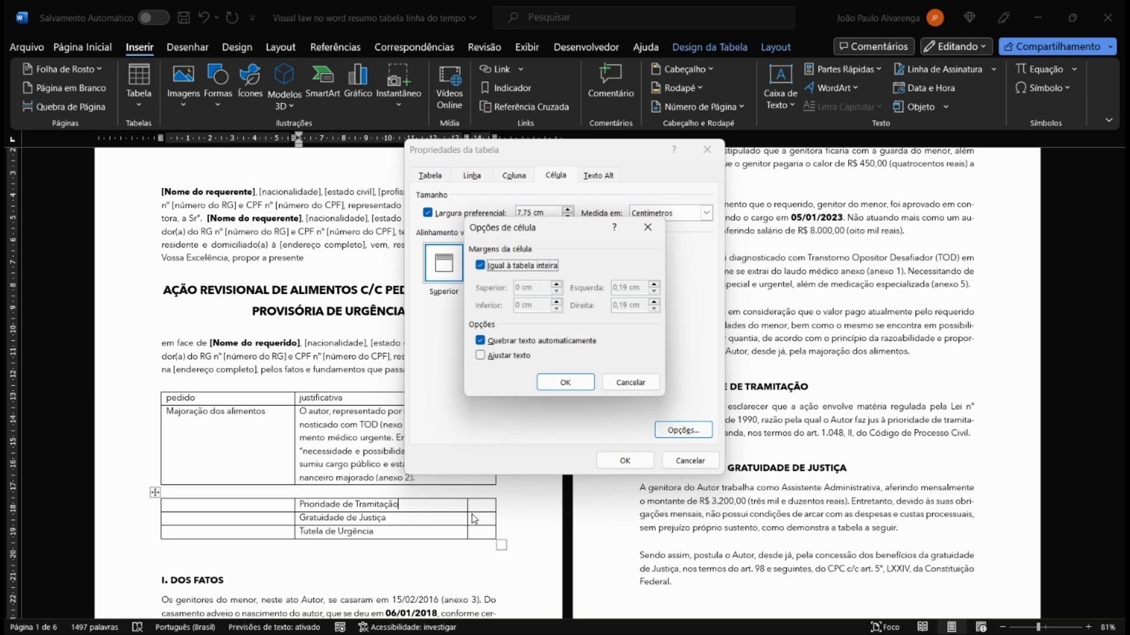
{"action": "key", "text": "space"}
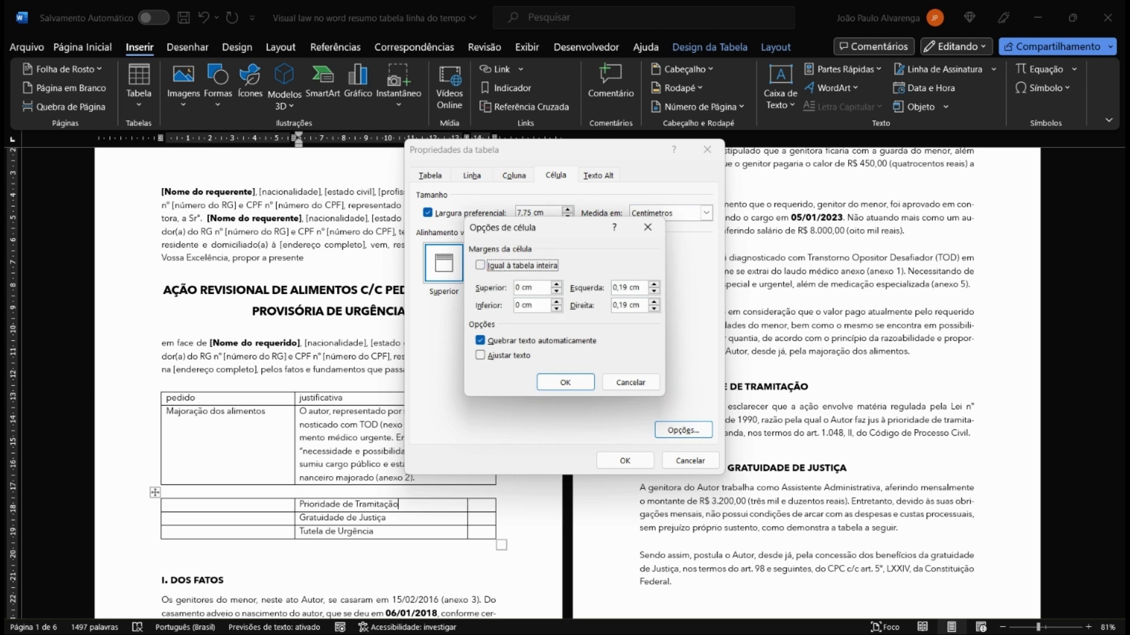
Step: Set the top, bottom, left and right margins of the "Prioridade de Tramitação" cell to 0,2 cm and apply them
{"action": "left_click", "coordinate": [520, 287]}
{"action": "type", "text": ",2"}
{"action": "key", "text": "shift+Home"}
{"action": "key", "text": "ctrl+c"}
{"action": "key", "text": "Tab"}
{"action": "key", "text": "ctrl+v"}
{"action": "key", "text": "Tab"}
{"action": "key", "text": "ctrl+v"}
{"action": "key", "text": "Tab"}
{"action": "key", "text": "ctrl+v"}
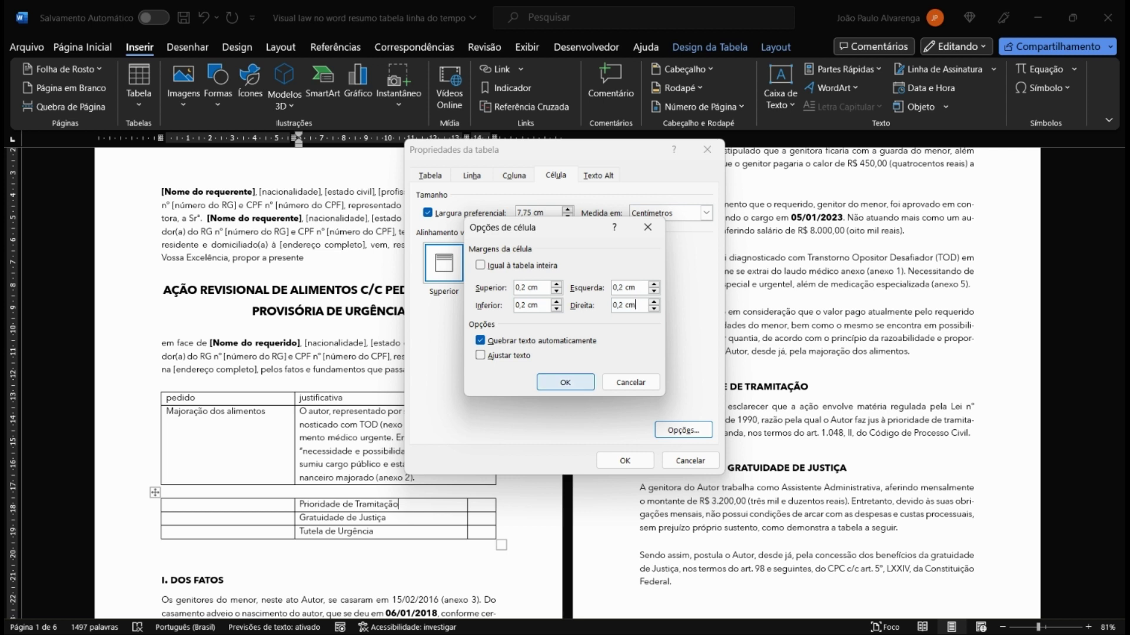
{"action": "key", "text": "Return"}
{"action": "key", "text": "Return"}
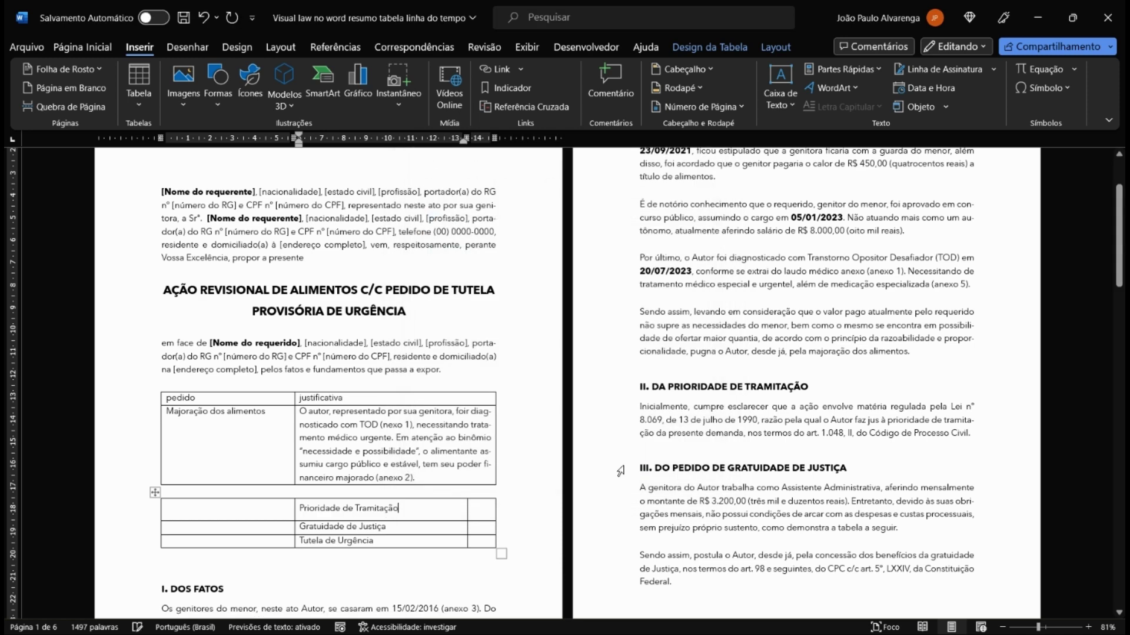
Step: Open the cell options for the "Gratuidade de Justiça" and "Tutela de Urgência" cells and turn off "Igual à tabela inteira"
{"action": "left_click_drag", "start_coordinate": [406, 532], "coordinate": [426, 544]}
{"action": "right_click", "coordinate": [426, 545]}
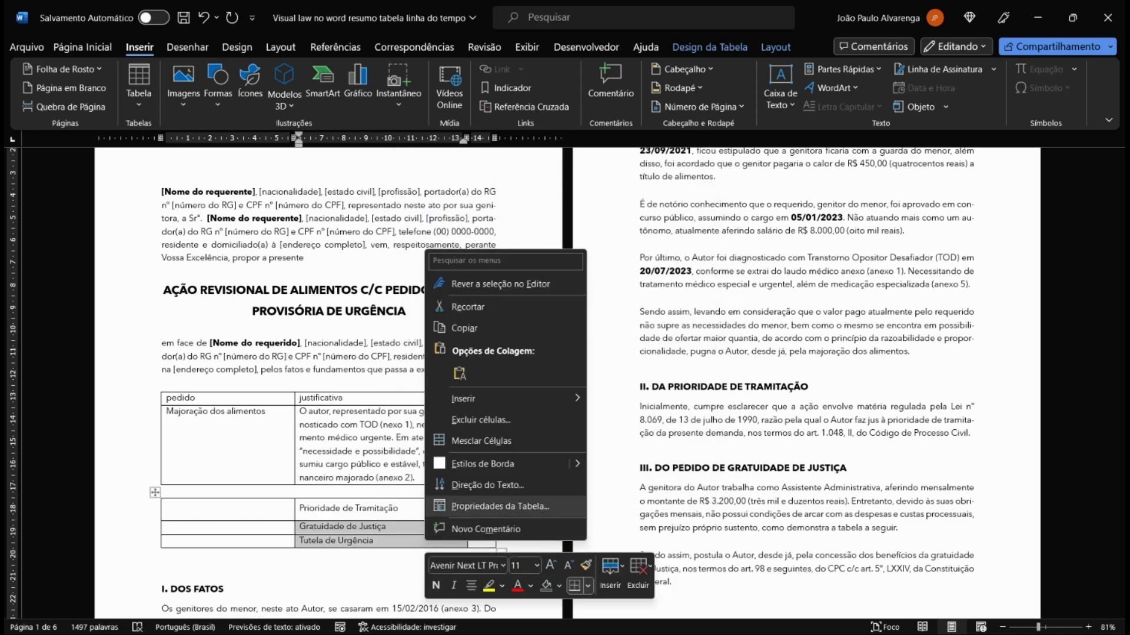
{"action": "left_click", "coordinate": [500, 506]}
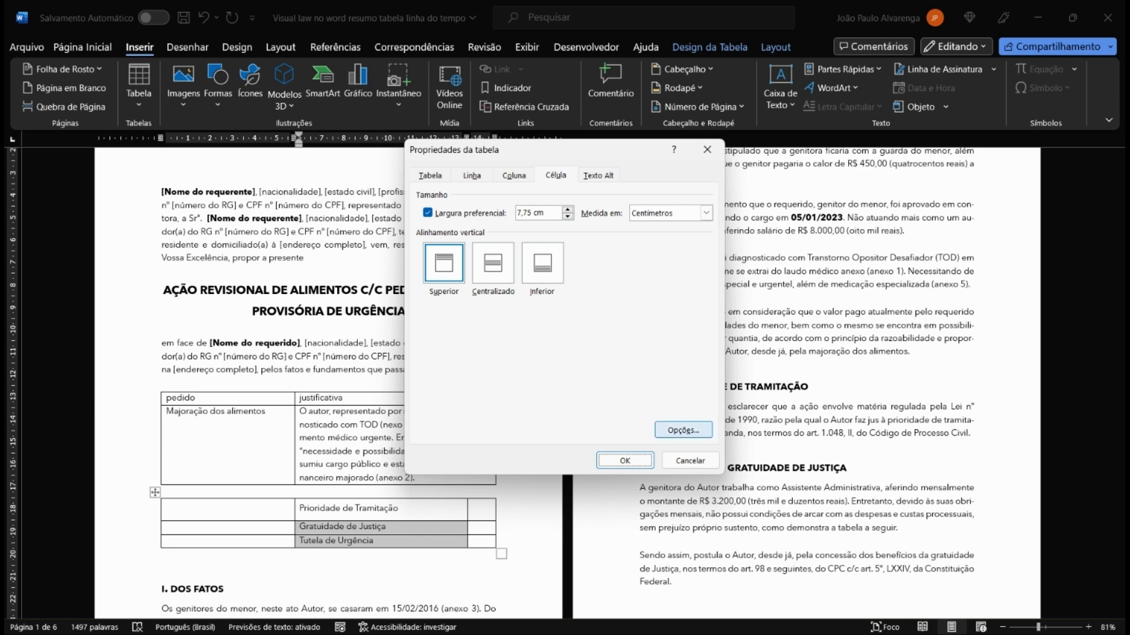
{"action": "left_click", "coordinate": [683, 430]}
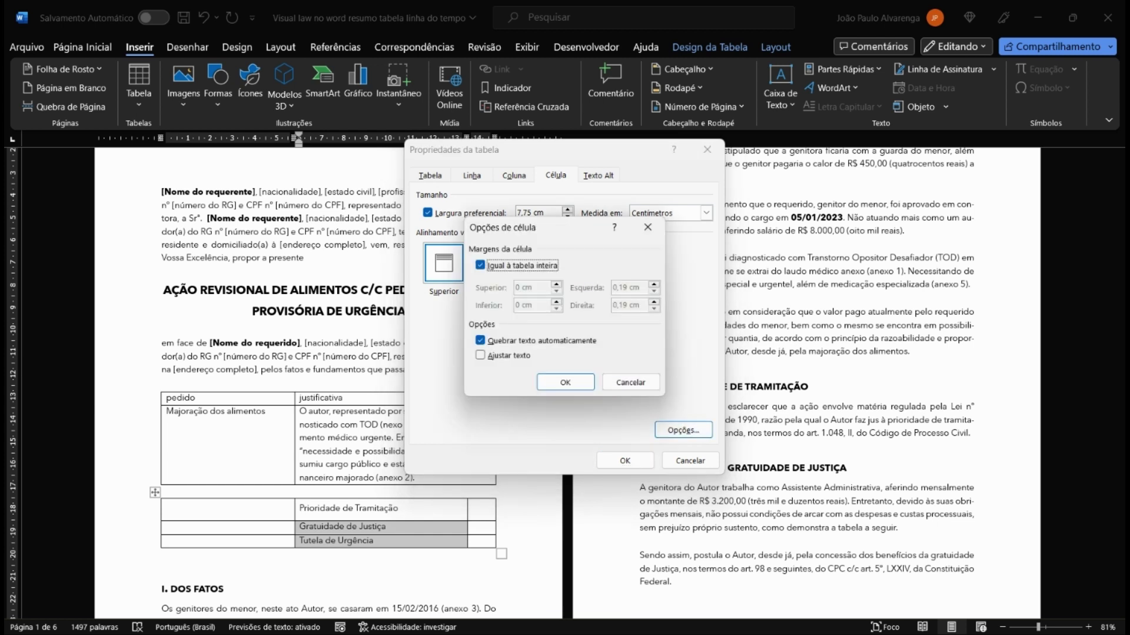
{"action": "key", "text": "space"}
Step: Set all four margins of the "Gratuidade de Justiça" and "Tutela de Urgência" cells to 0,2 cm and apply them
{"action": "key", "text": "Tab"}
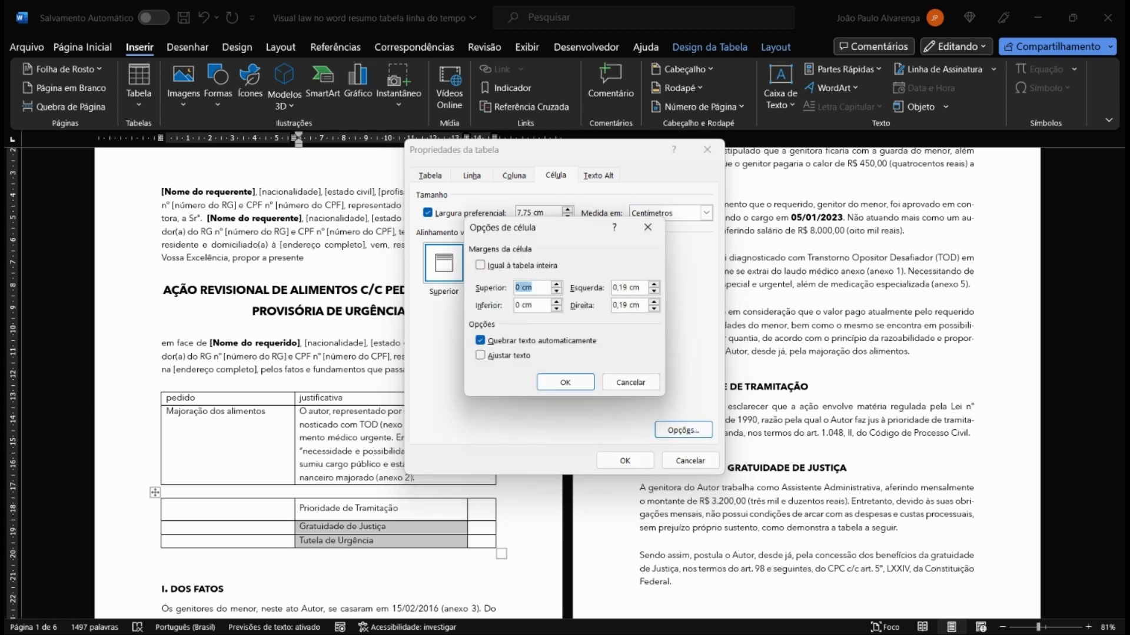
{"action": "type", "text": "0,2 cm"}
{"action": "key", "text": "Tab"}
{"action": "type", "text": "0,2 cm"}
{"action": "key", "text": "Tab"}
{"action": "type", "text": "0,2 cm"}
{"action": "key", "text": "Tab"}
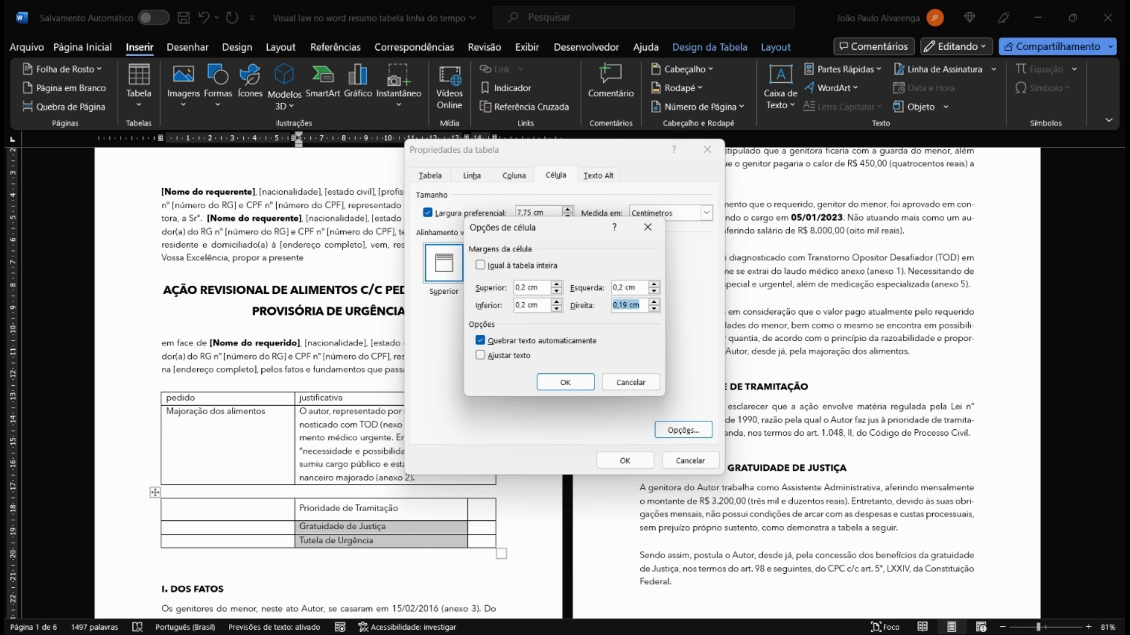
{"action": "type", "text": "0,2 cm"}
{"action": "key", "text": "Return"}
{"action": "key", "text": "Return"}
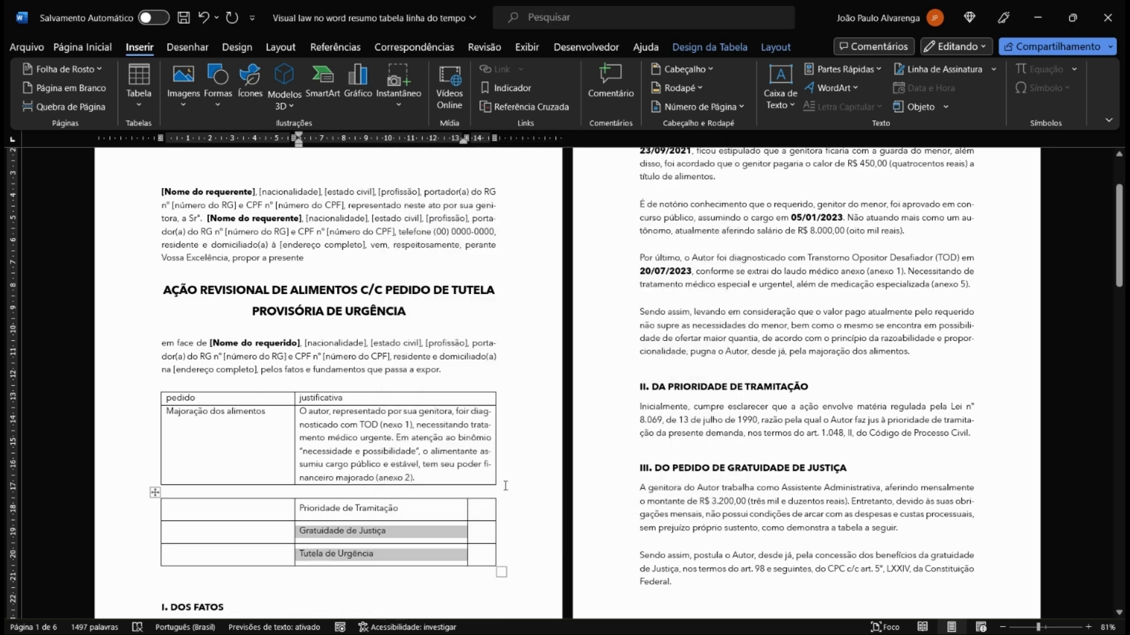
Step: Insert the checkbox icon from the TUTORIAL WORD folder into the cell beside "Prioridade de Tramitação"
{"action": "left_click", "coordinate": [485, 516]}
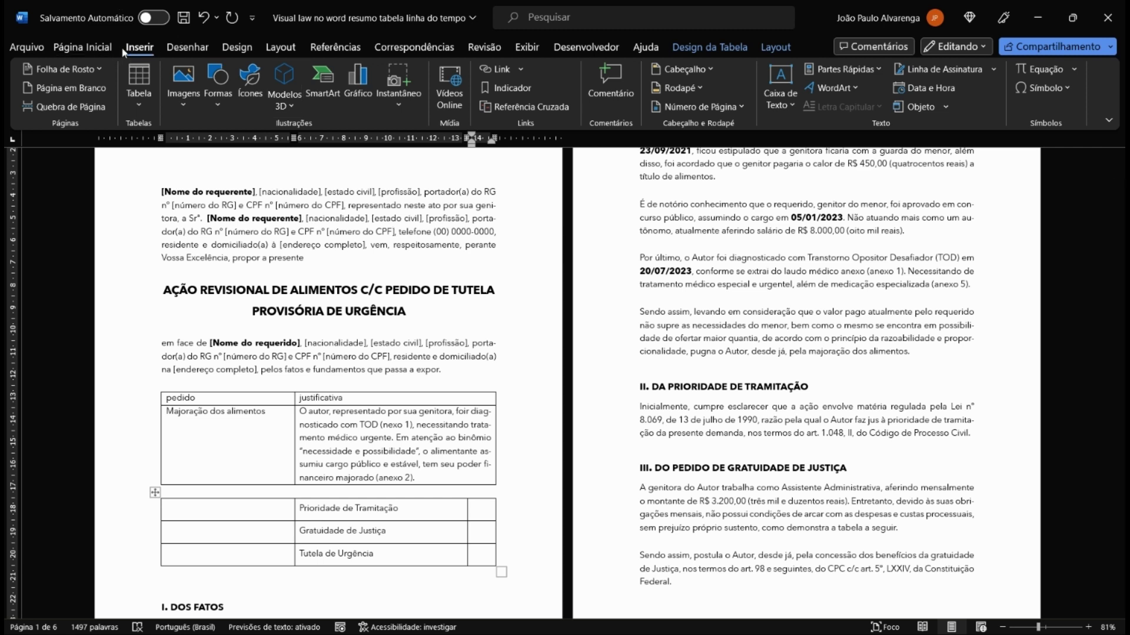
{"action": "left_click", "coordinate": [183, 88]}
{"action": "left_click", "coordinate": [241, 155]}
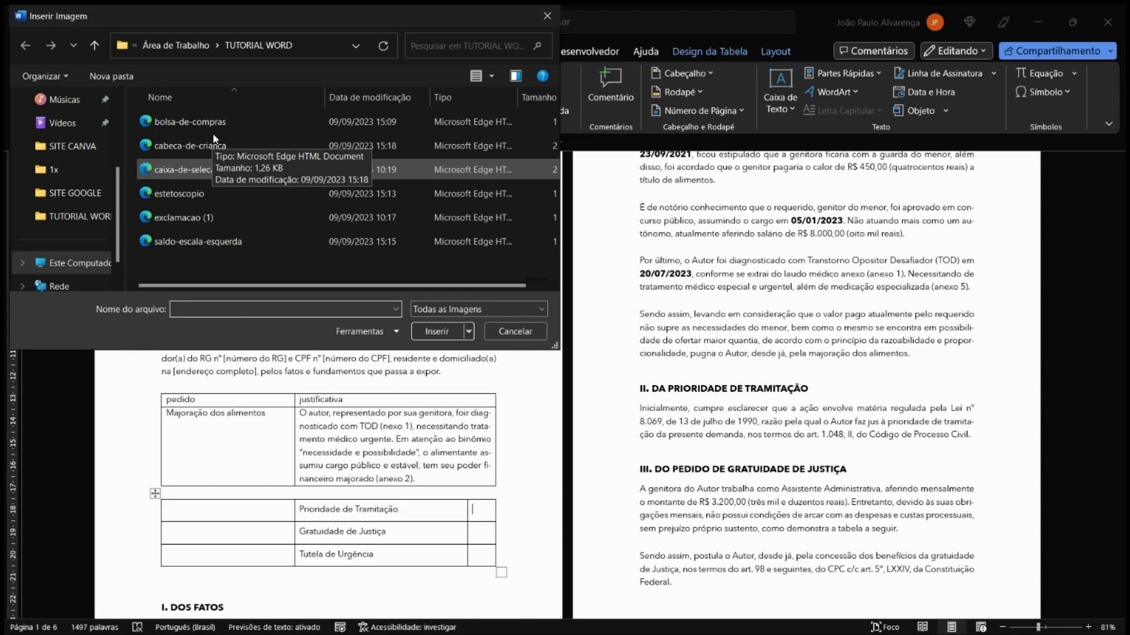
{"action": "double_click", "coordinate": [199, 170]}
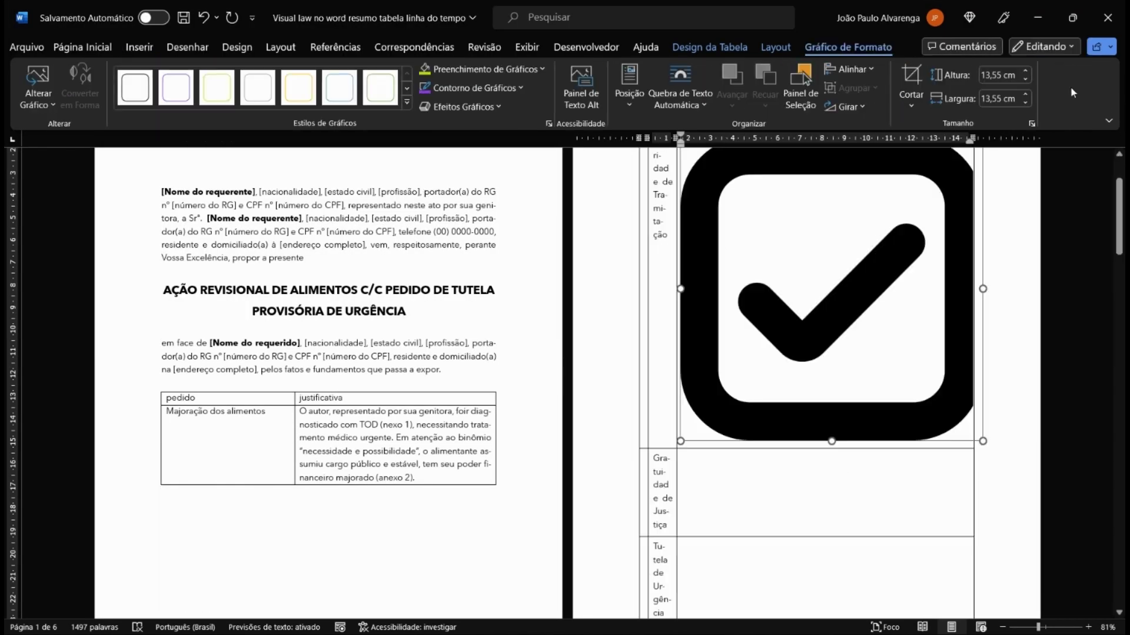
Step: Set the height of the inserted checkbox icon to 4 cm
{"action": "left_click_drag", "start_coordinate": [984, 76], "coordinate": [1002, 76]}
{"action": "type", "text": "0"}
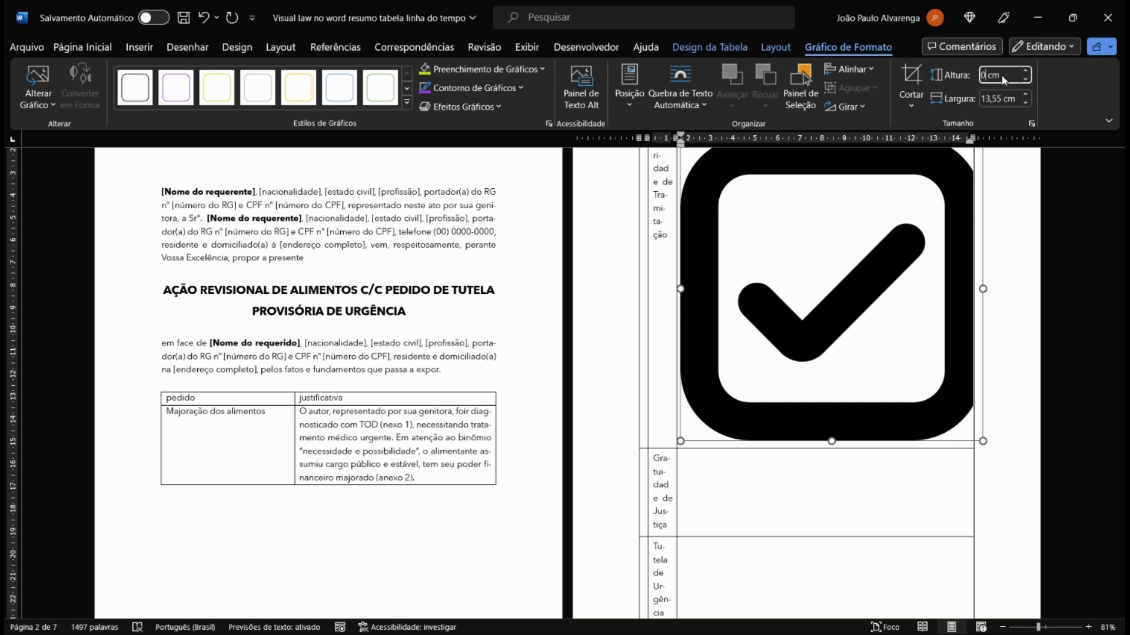
{"action": "type", "text": "4"}
{"action": "key", "text": "Return"}
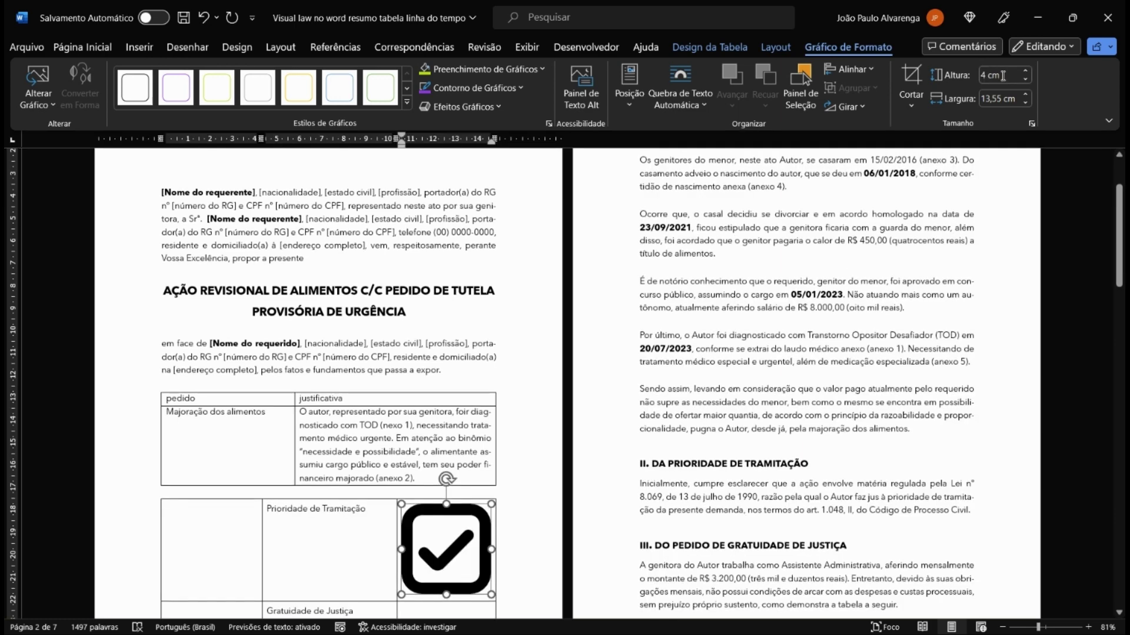
Step: Set the height of the checkbox icon beside "Prioridade de Tramitação" to 0,4 cm and center it horizontally in its cell
{"action": "left_click", "coordinate": [983, 75]}
{"action": "left_click_drag", "start_coordinate": [987, 75], "coordinate": [982, 75]}
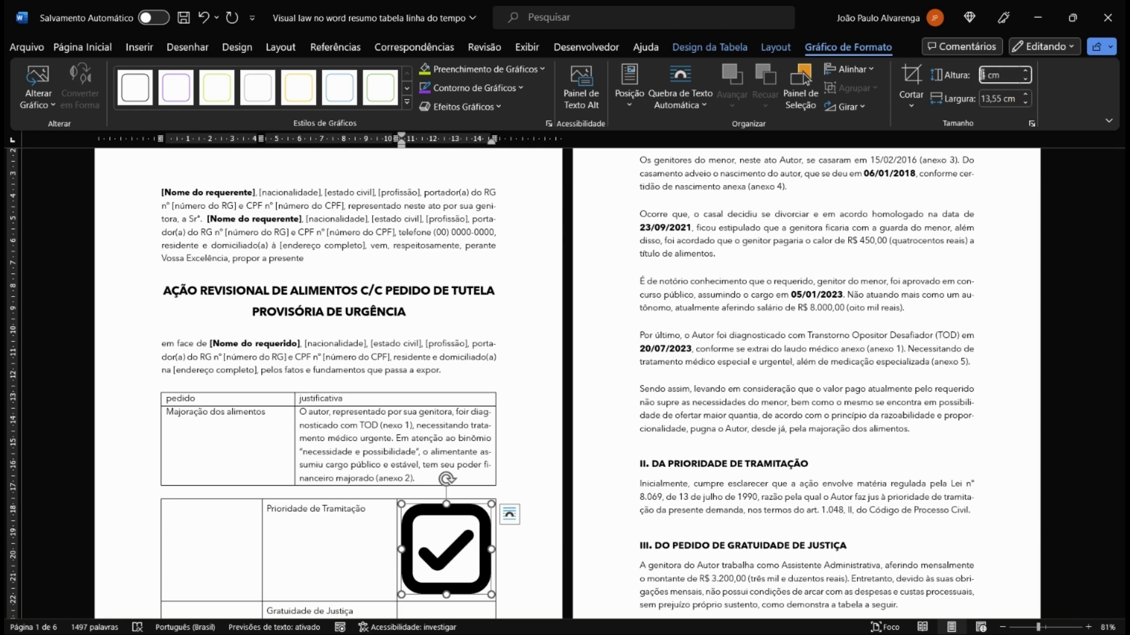
{"action": "type", "text": "0,4"}
{"action": "key", "text": "BackSpace"}
{"action": "key", "text": "Return"}
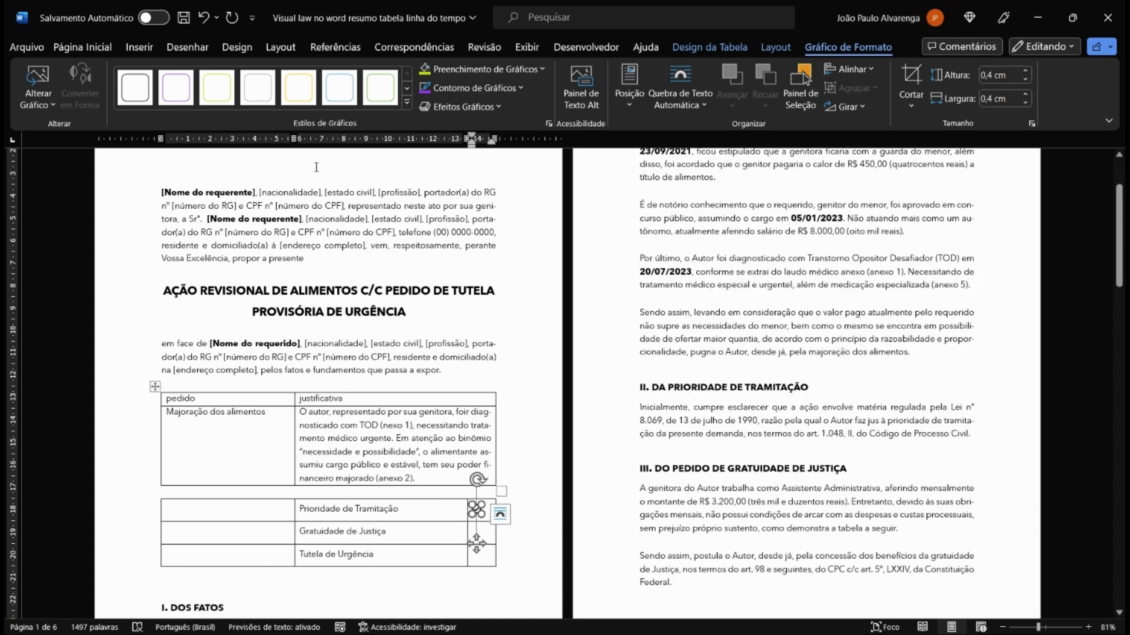
{"action": "left_click", "coordinate": [132, 43]}
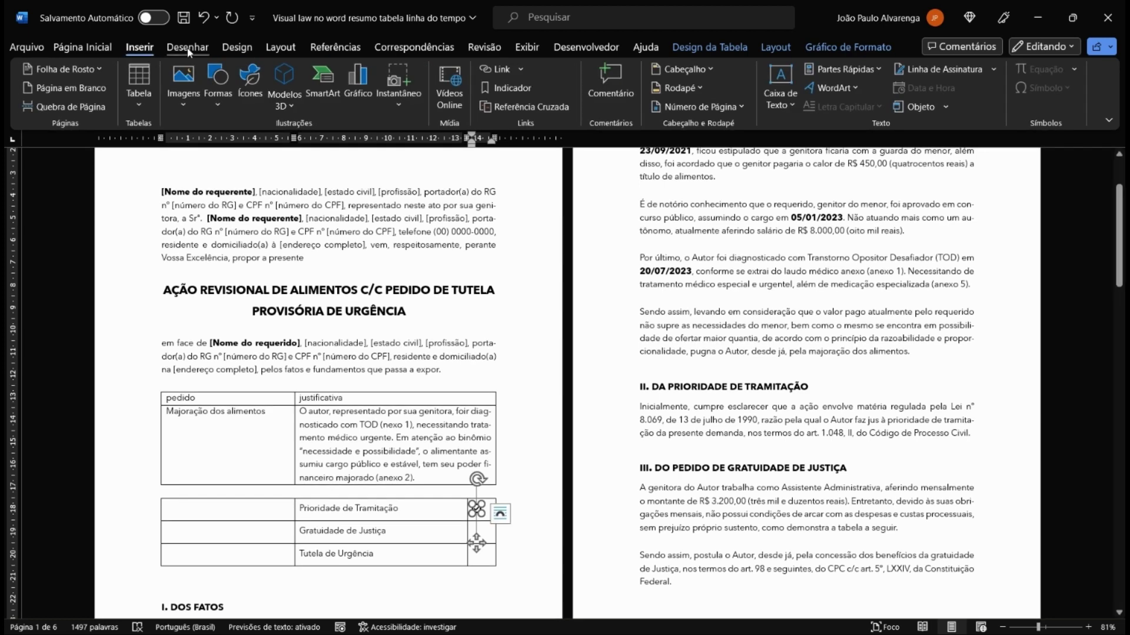
{"action": "left_click", "coordinate": [98, 49]}
{"action": "left_click", "coordinate": [368, 97]}
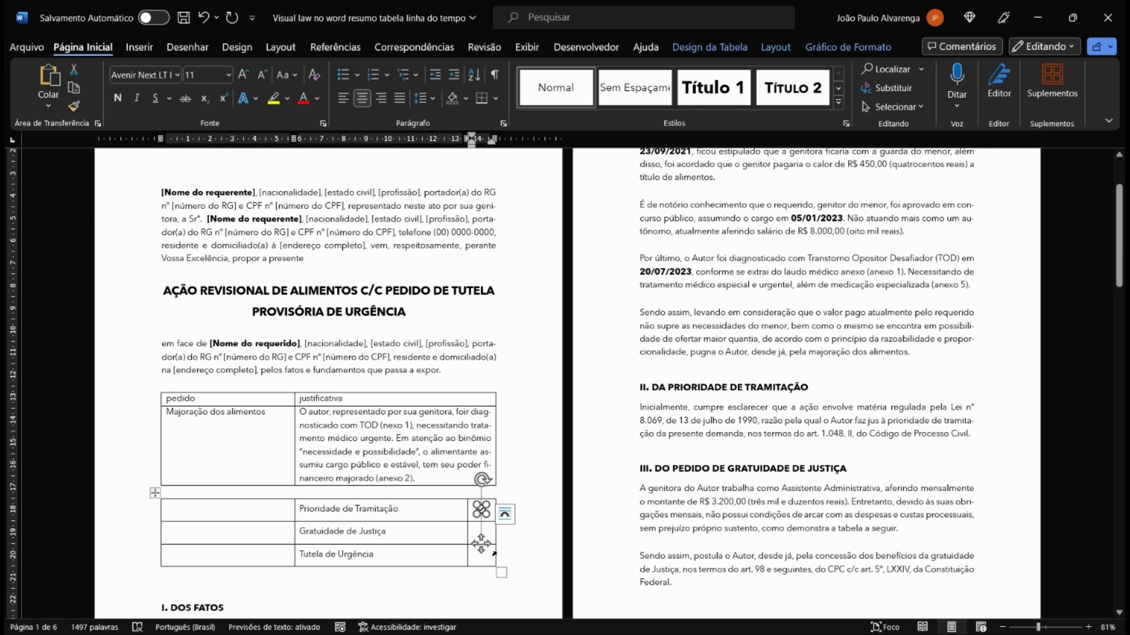
Step: Paste copies of the checkbox icon into the cells beside "Gratuidade de Justiça" and "Tutela de Urgência"
{"action": "left_click", "coordinate": [516, 540]}
{"action": "left_click", "coordinate": [483, 533]}
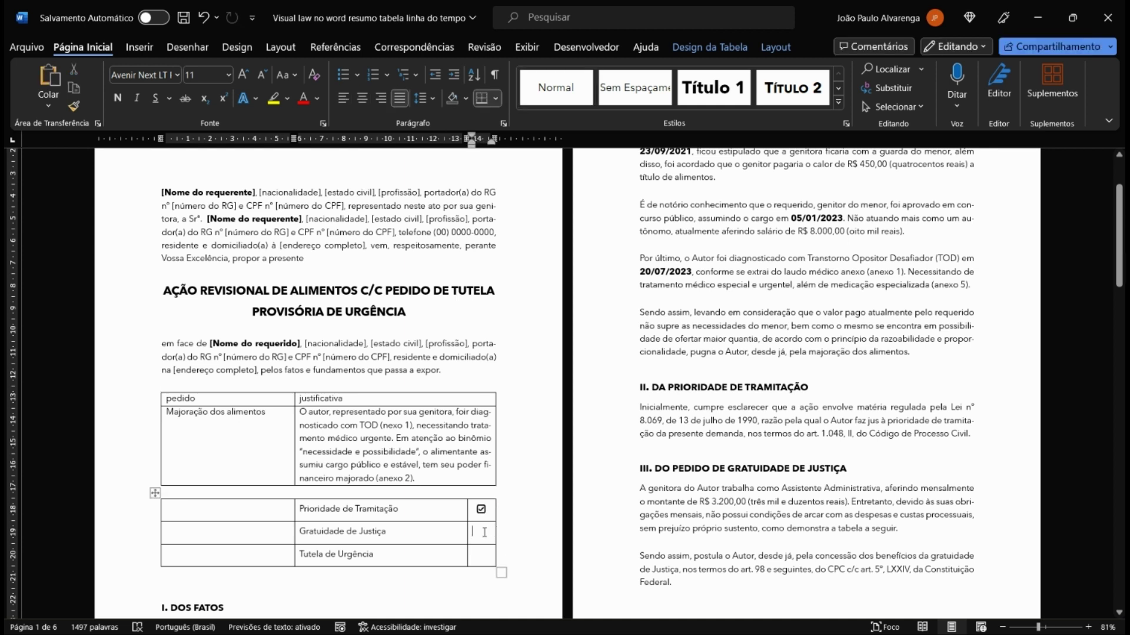
{"action": "key", "text": "ctrl+v"}
{"action": "left_click", "coordinate": [477, 557]}
{"action": "key", "text": "ctrl+v"}
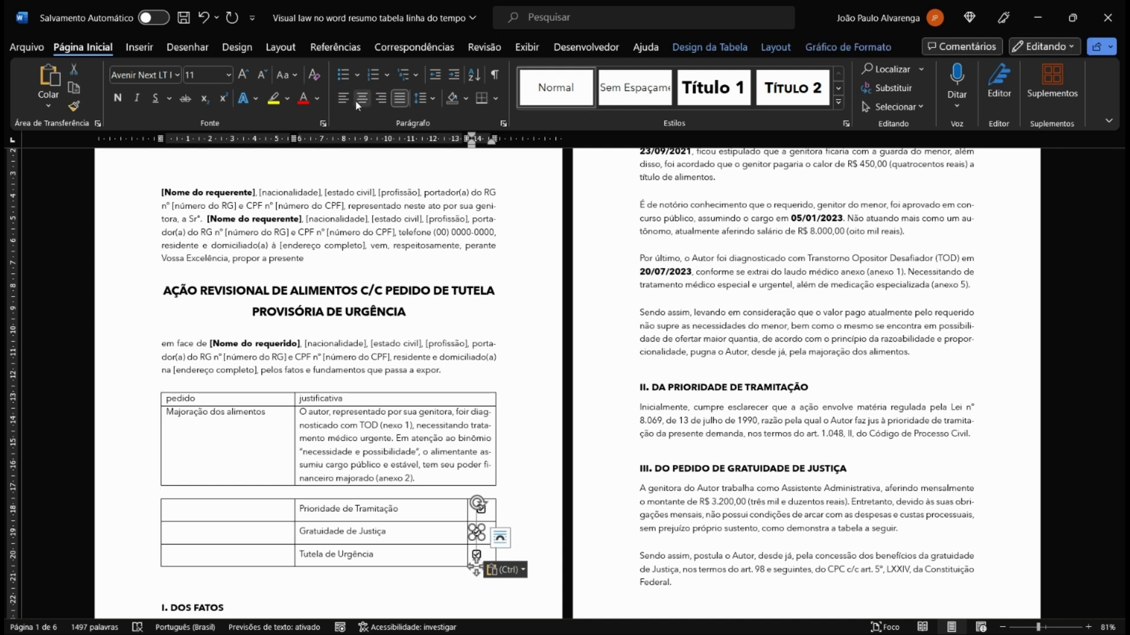
Step: Center the pasted checkbox icons horizontally in the "Gratuidade de Justiça" and "Tutela de Urgência" rows
{"action": "left_click", "coordinate": [480, 562]}
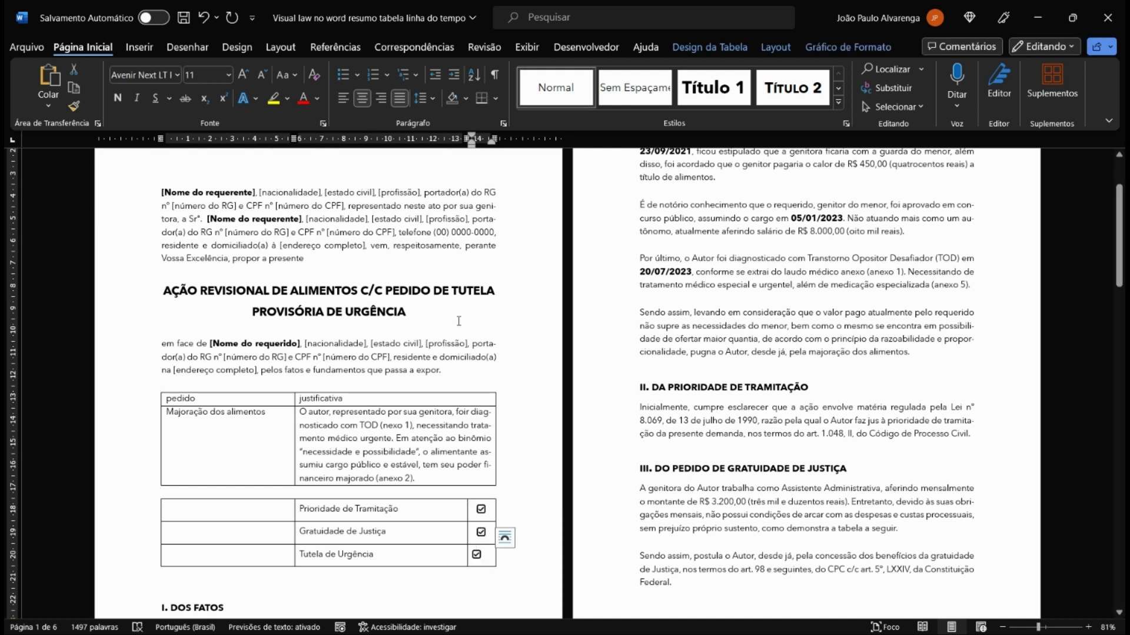
{"action": "left_click", "coordinate": [478, 556]}
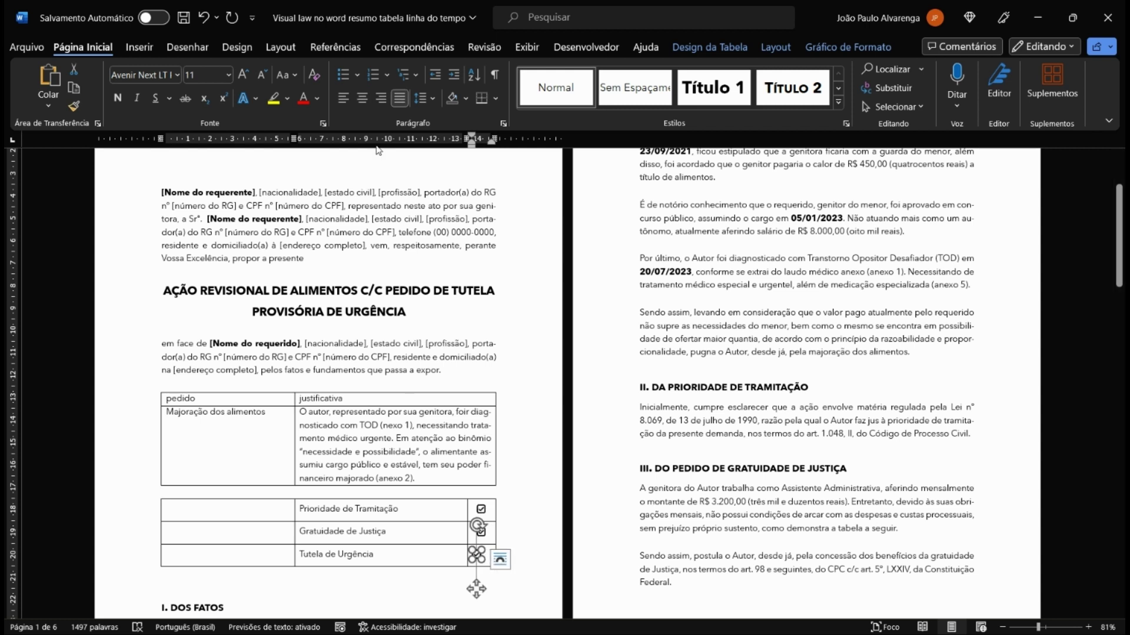
{"action": "key", "text": "ctrl+e"}
{"action": "left_click", "coordinate": [523, 510]}
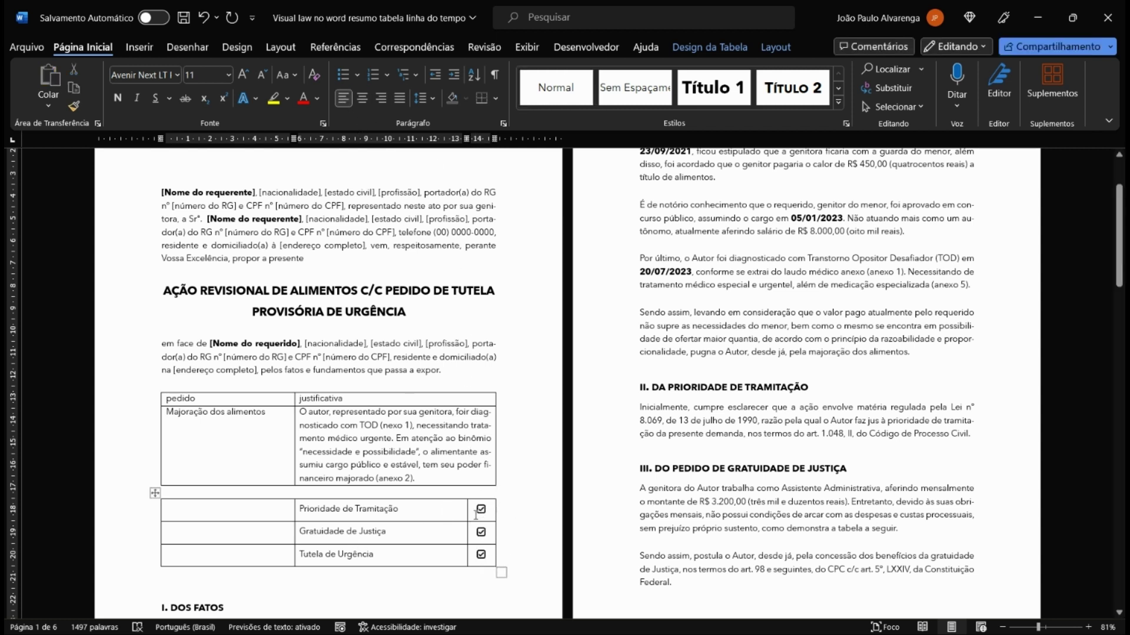
Step: Open the cell options for the three checkbox cells and turn off "Igual à tabela inteira"
{"action": "left_click_drag", "start_coordinate": [481, 506], "coordinate": [489, 558]}
{"action": "right_click", "coordinate": [489, 558]}
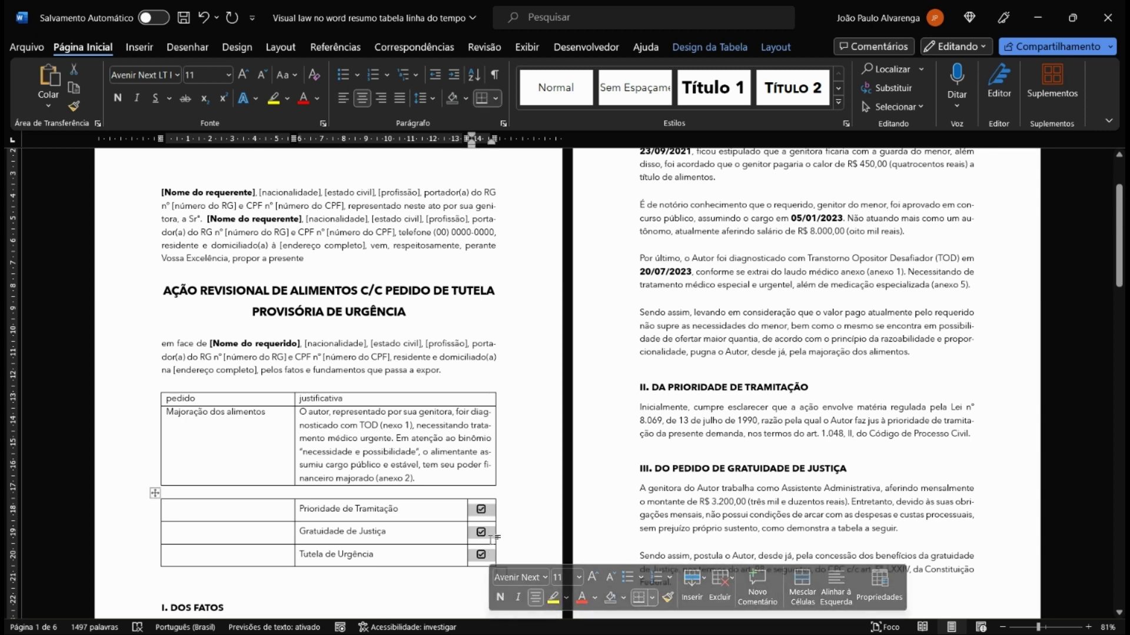
{"action": "right_click", "coordinate": [489, 558]}
{"action": "left_click", "coordinate": [566, 503]}
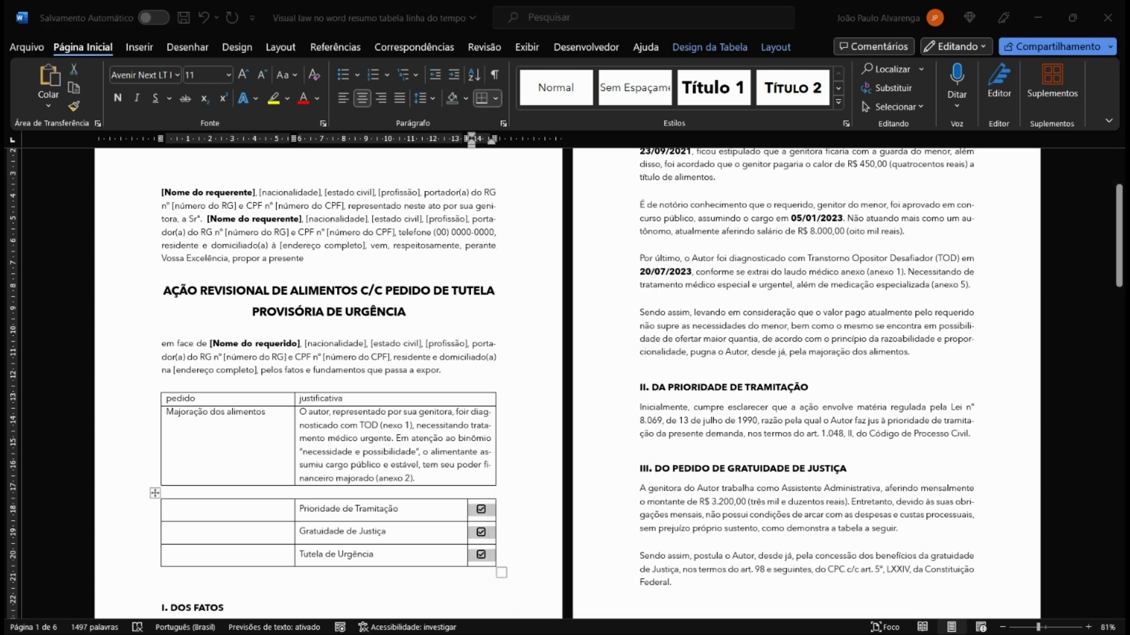
{"action": "left_click", "coordinate": [683, 430]}
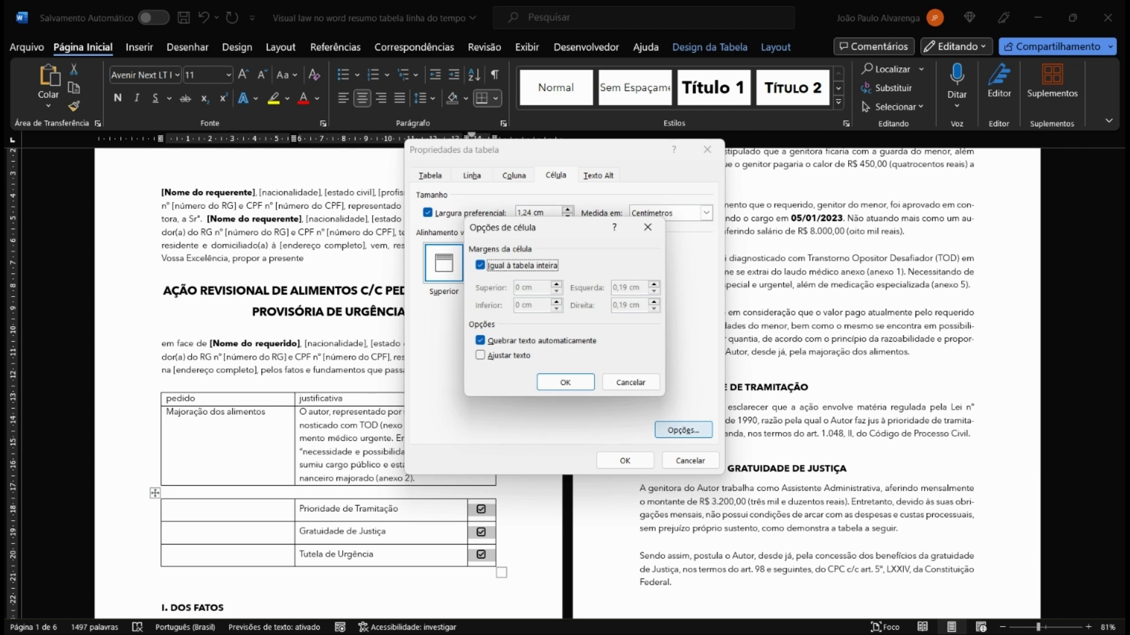
{"action": "key", "text": "space"}
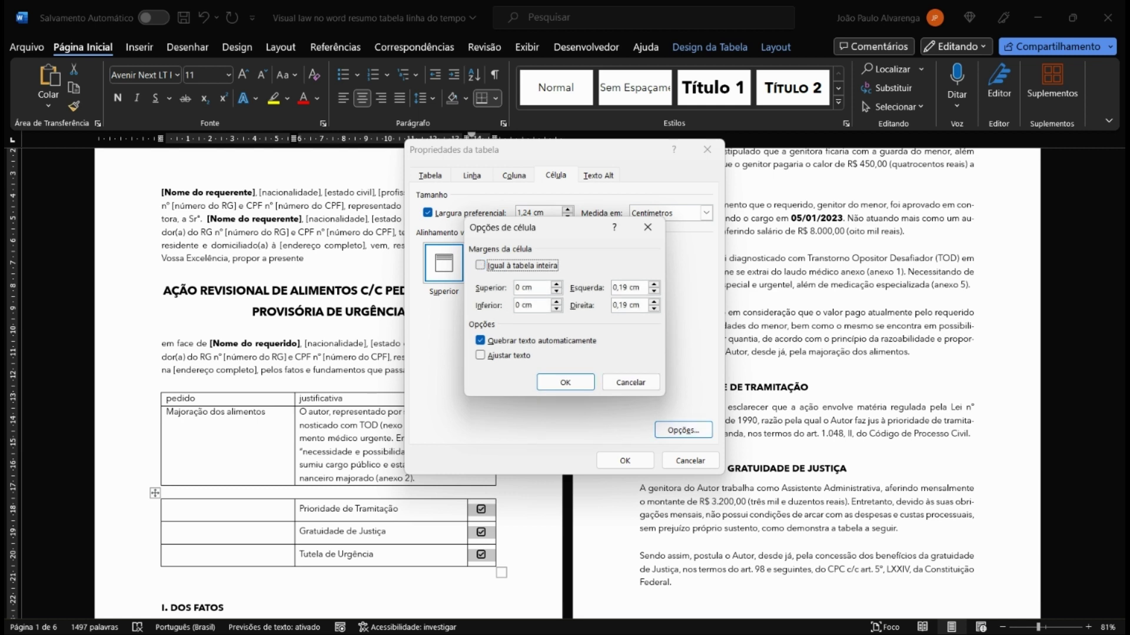
Step: Set the checkbox cells' left margin to 0 cm and right margin to 0,2 cm and accept the cell options
{"action": "left_click_drag", "start_coordinate": [627, 288], "coordinate": [612, 288]}
{"action": "type", "text": "0"}
{"action": "left_click", "coordinate": [624, 305]}
{"action": "key", "text": "Delete"}
{"action": "key", "text": "BackSpace"}
{"action": "type", "text": "2"}
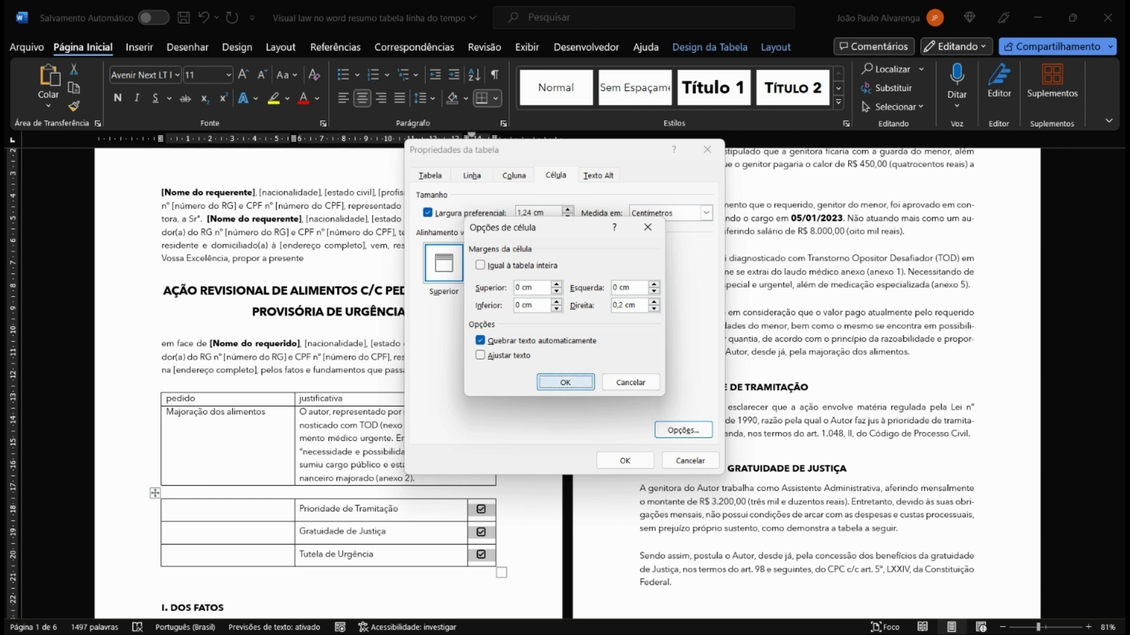
{"action": "key", "text": "Return"}
Step: Set the vertical alignment of the three checkbox cells to Centralizado and apply the table properties
{"action": "left_click", "coordinate": [430, 176]}
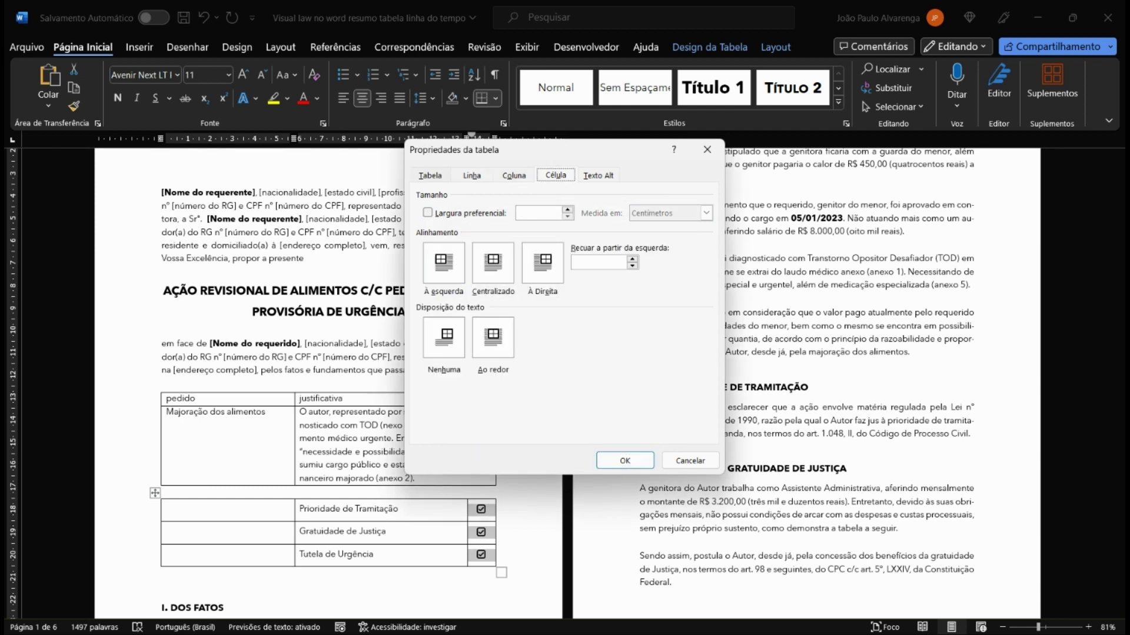
{"action": "left_click", "coordinate": [514, 175]}
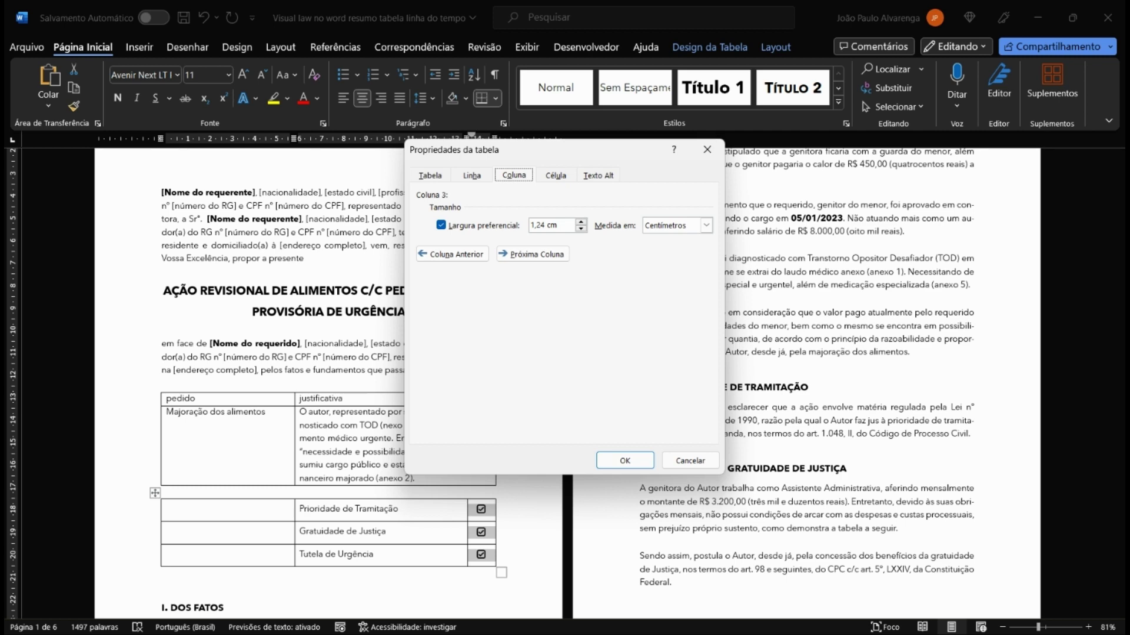
{"action": "left_click", "coordinate": [471, 175]}
{"action": "left_click", "coordinate": [555, 175]}
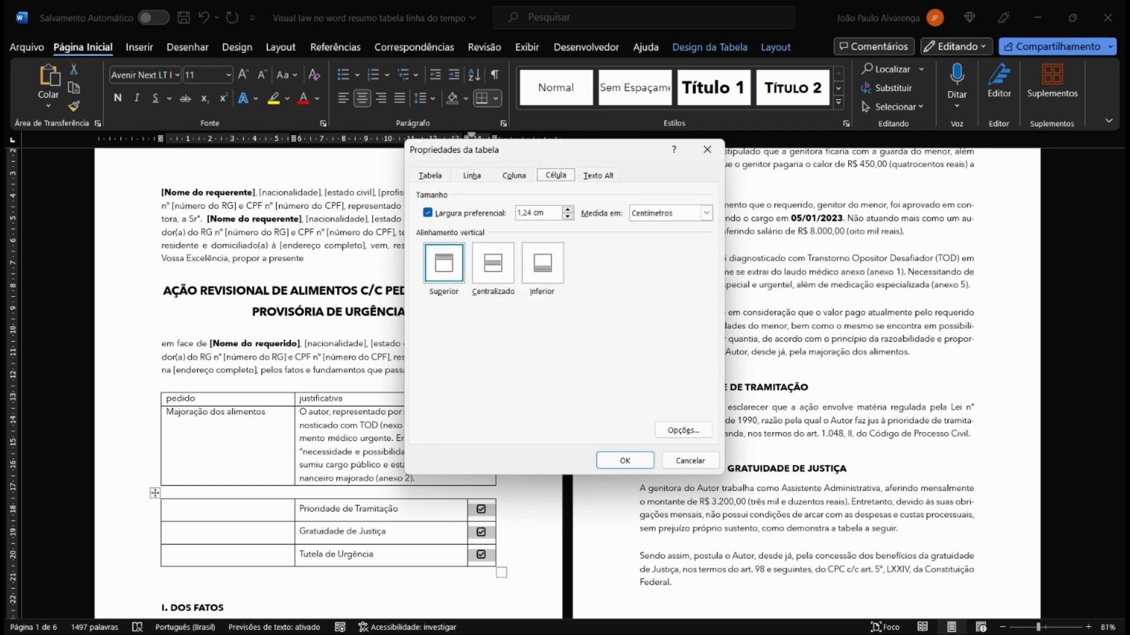
{"action": "left_click", "coordinate": [493, 263]}
{"action": "left_click", "coordinate": [618, 462]}
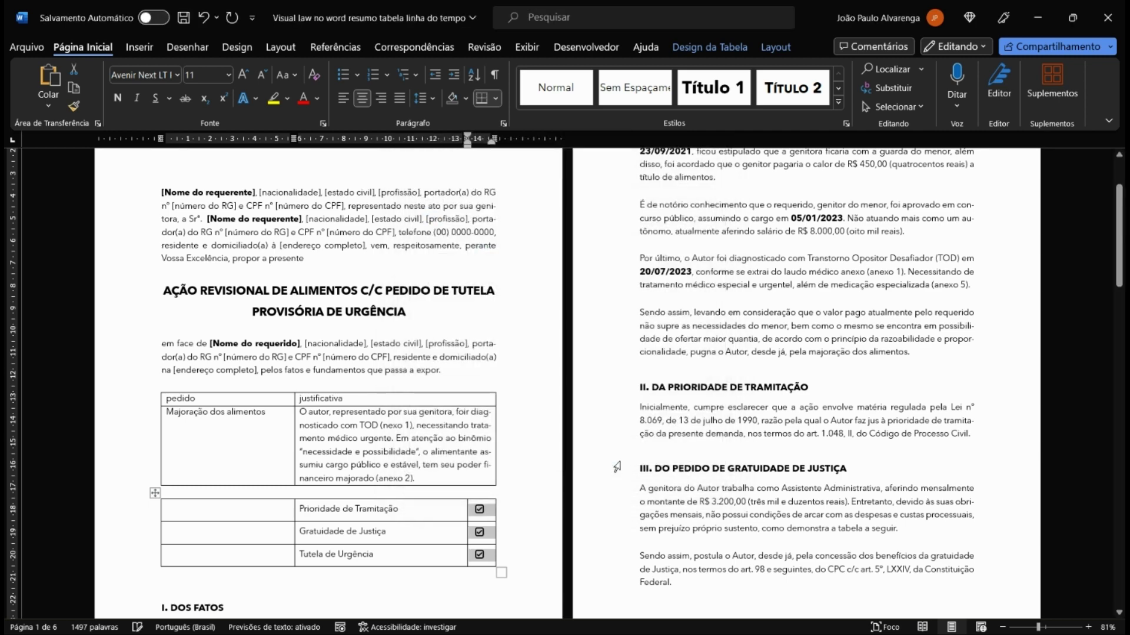
{"action": "left_click", "coordinate": [513, 493]}
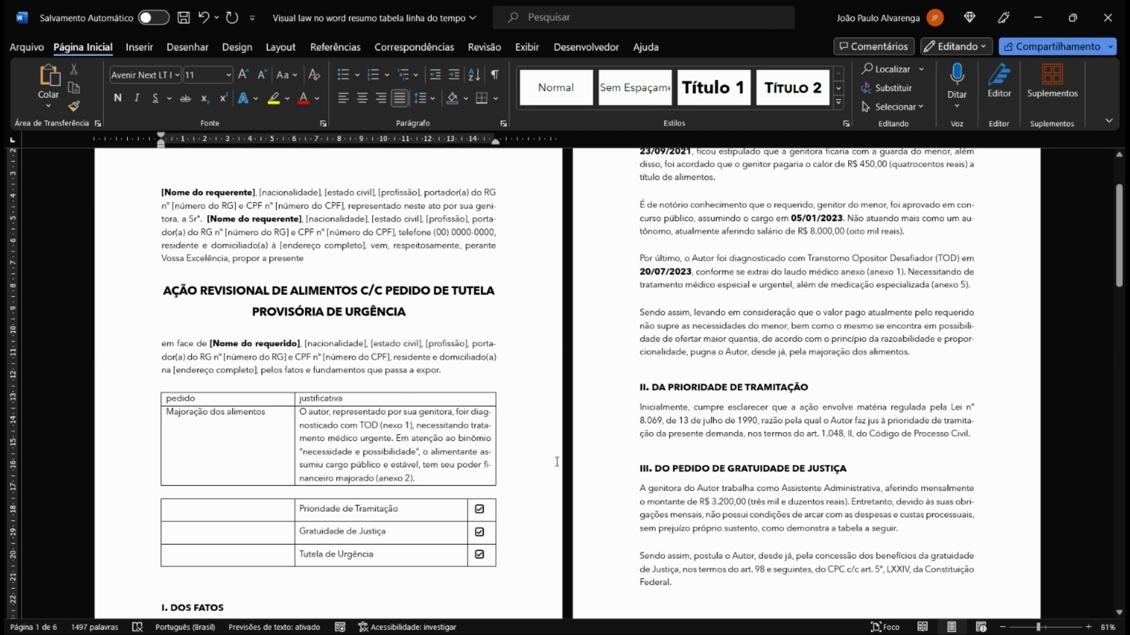
Step: Merge the three empty first-column cells of the second table and insert the image "exclamacao (1)" from the TUTORIAL WORD folder into the merged cell
{"action": "left_click_drag", "start_coordinate": [249, 513], "coordinate": [254, 556]}
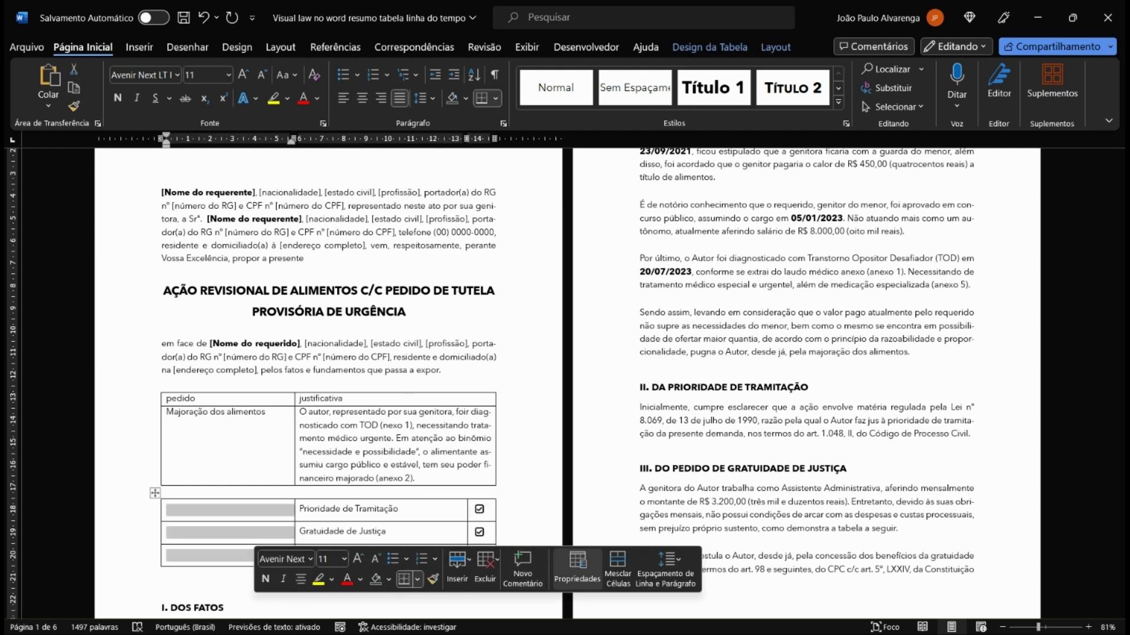
{"action": "left_click", "coordinate": [618, 568]}
{"action": "left_click", "coordinate": [211, 532]}
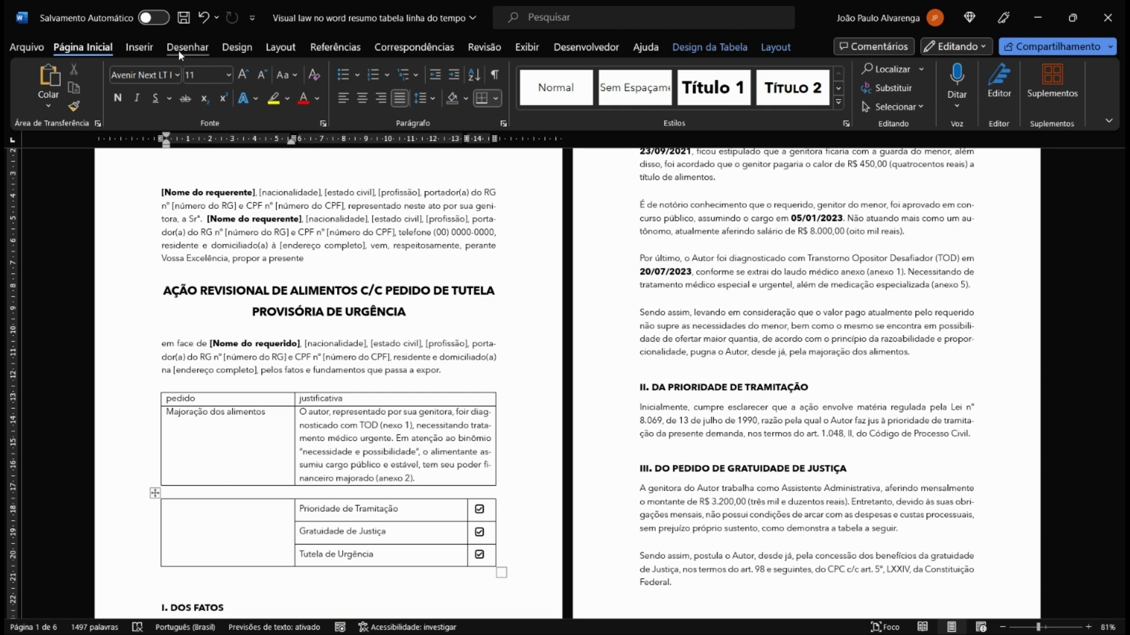
{"action": "left_click", "coordinate": [150, 49]}
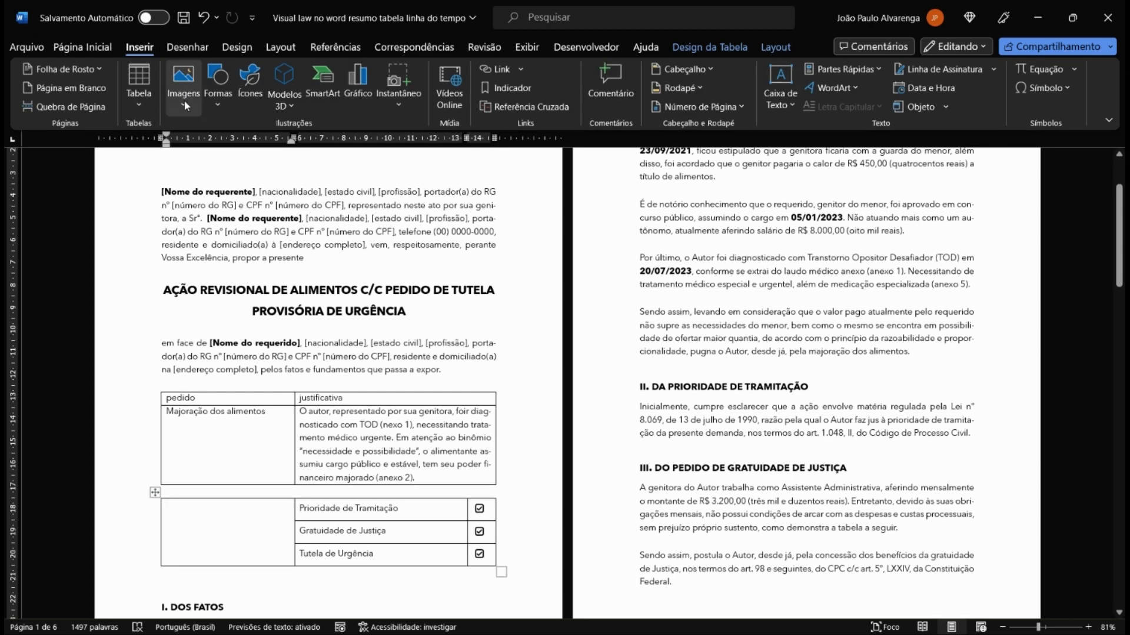
{"action": "left_click", "coordinate": [184, 104]}
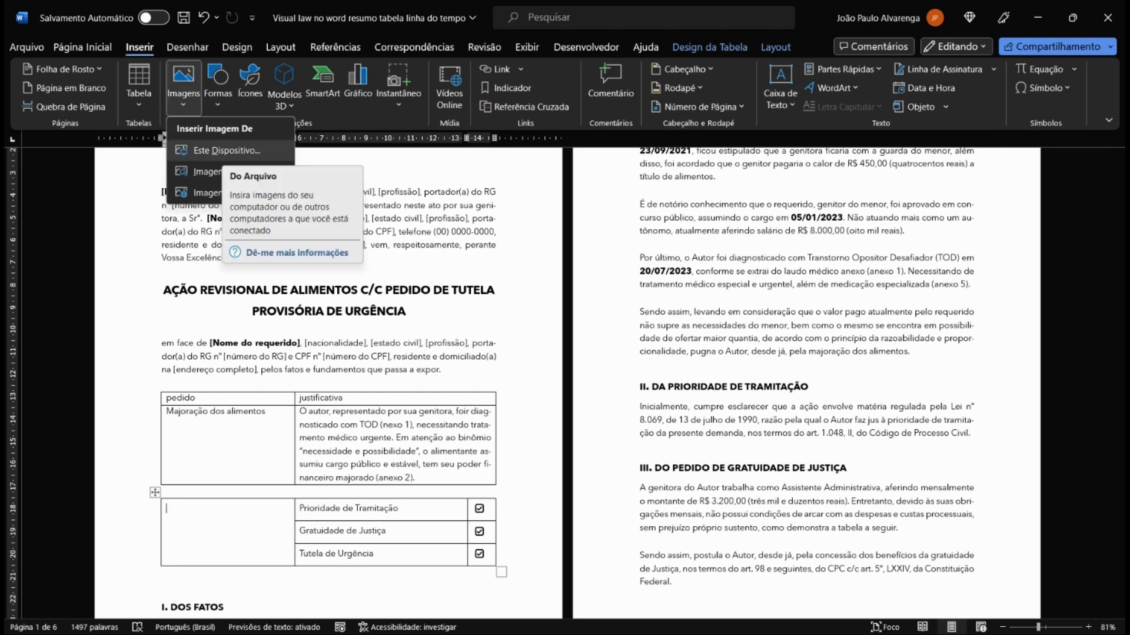
{"action": "left_click", "coordinate": [227, 150]}
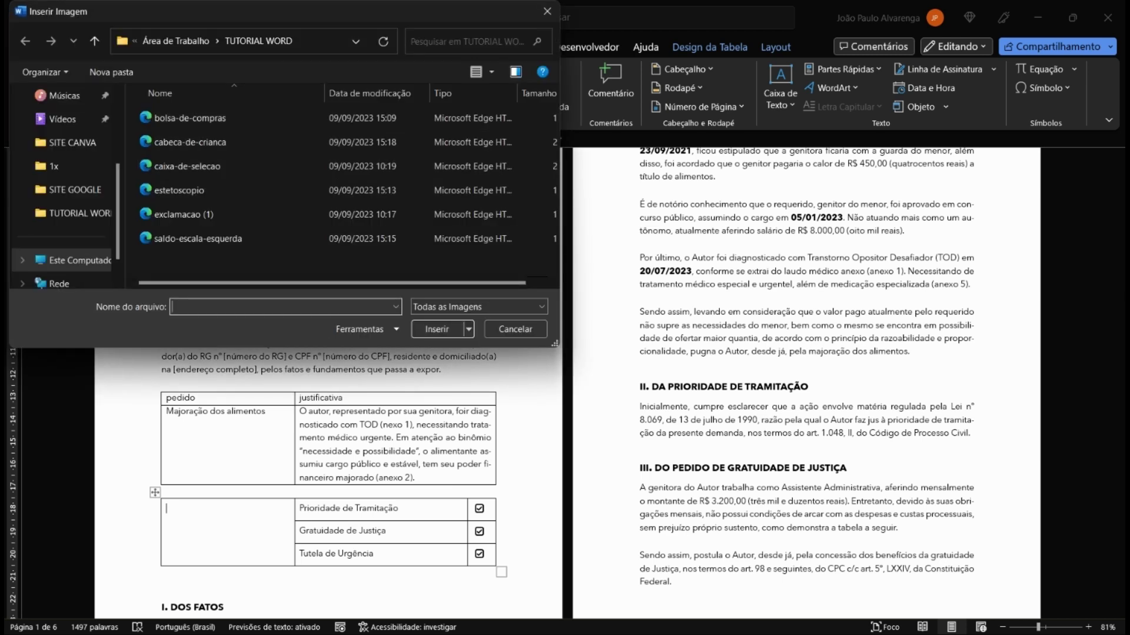
{"action": "double_click", "coordinate": [215, 215]}
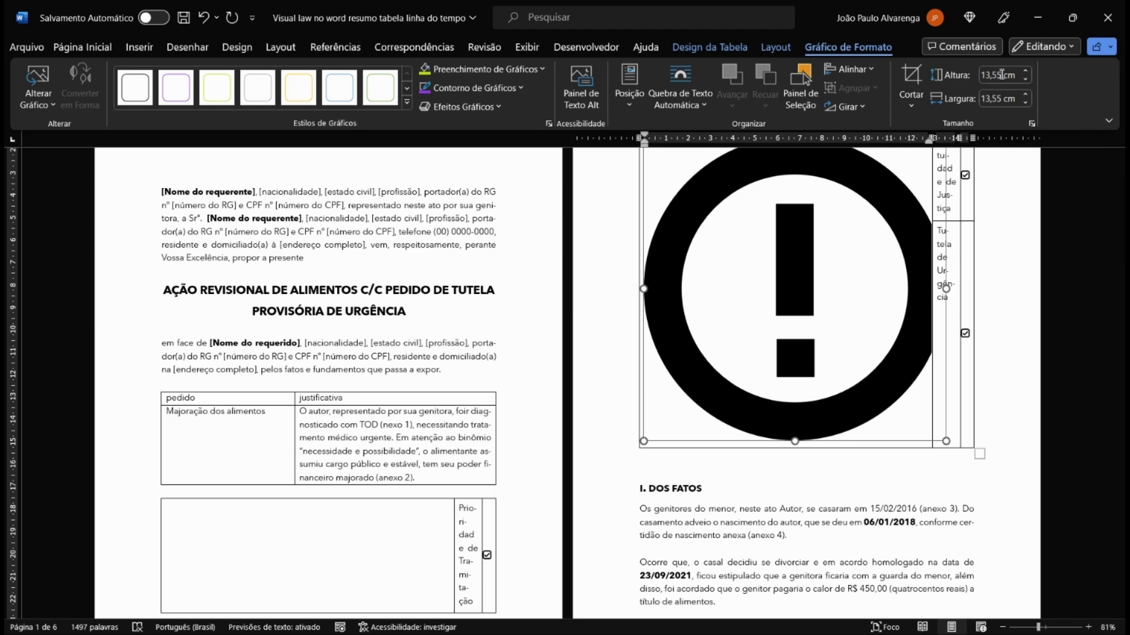
Step: Set the exclamation icon's height to 0,5 cm and center it horizontally in the merged cell
{"action": "double_click", "coordinate": [1000, 75]}
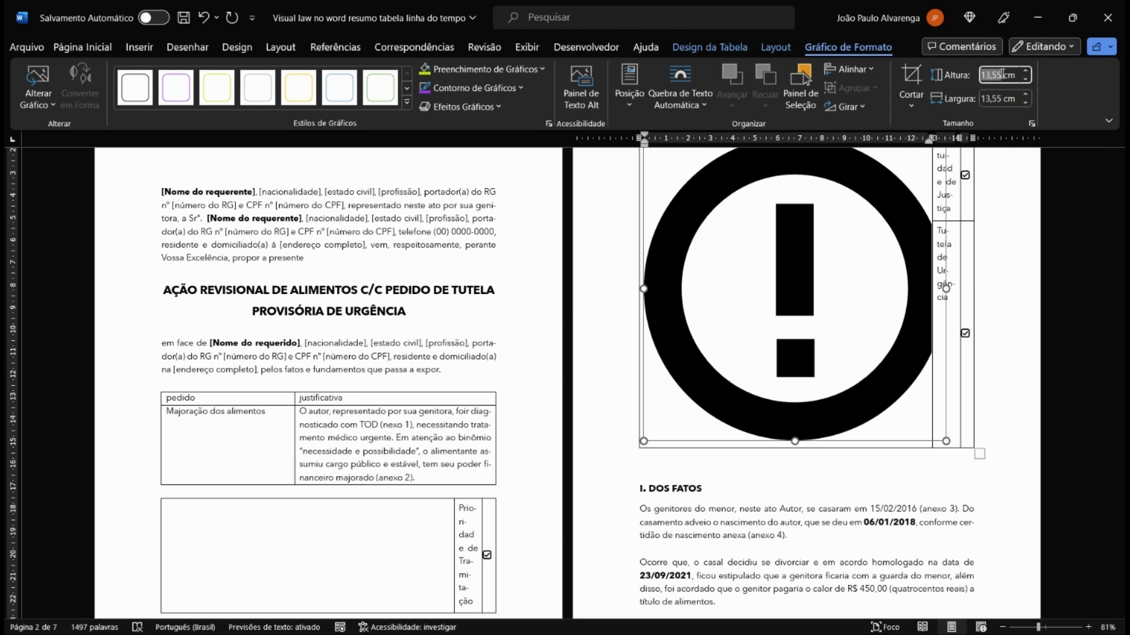
{"action": "type", "text": "0,5"}
{"action": "key", "text": "Return"}
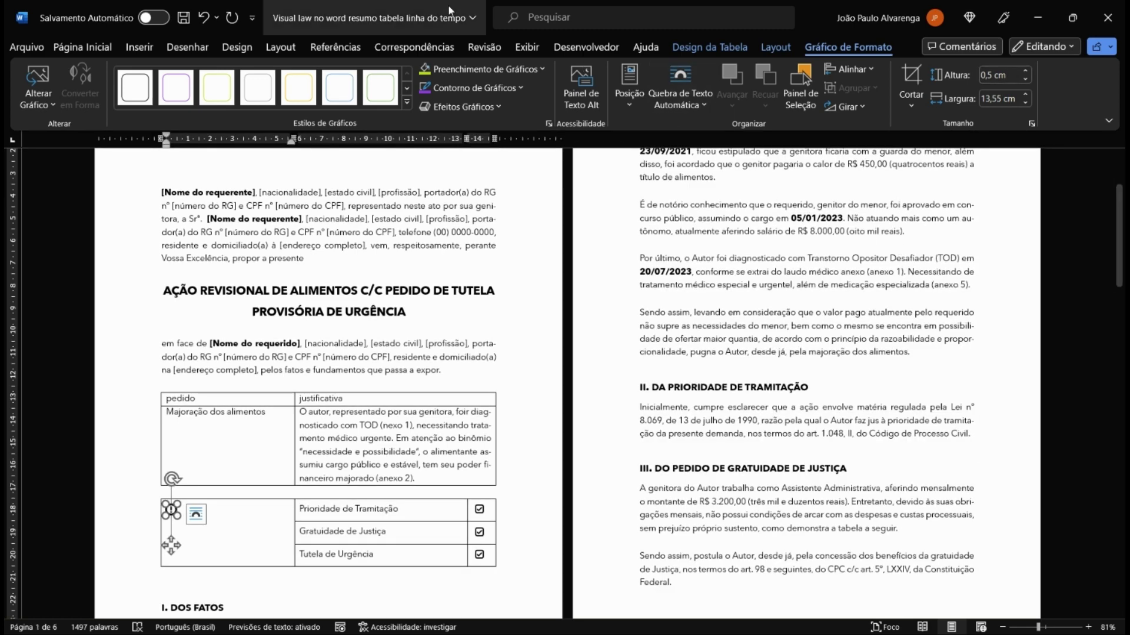
{"action": "left_click", "coordinate": [139, 48]}
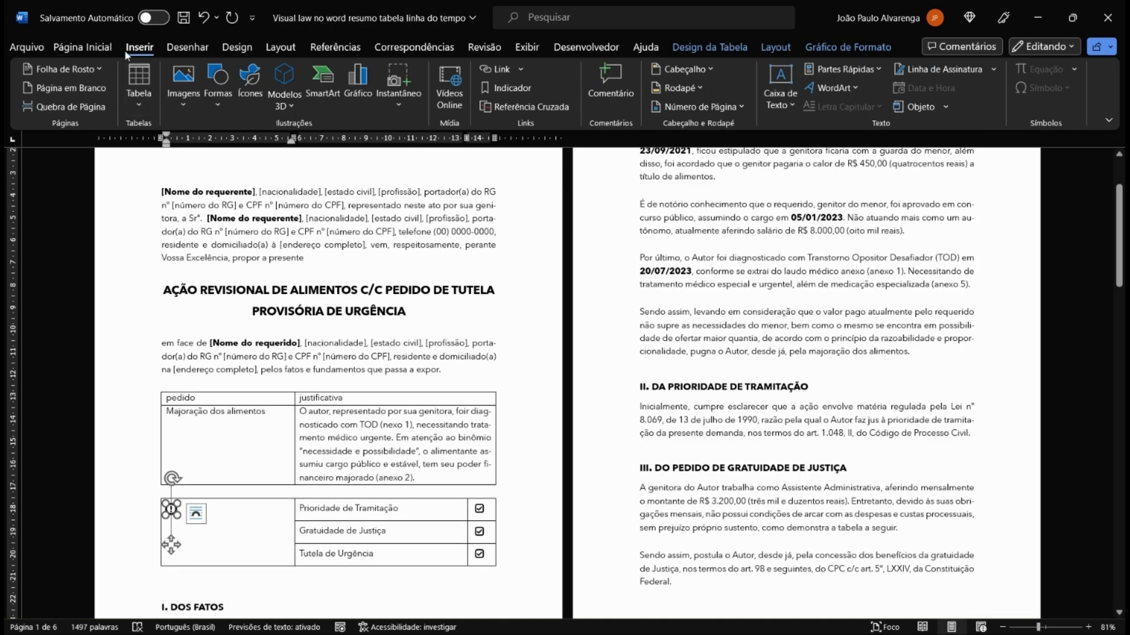
{"action": "left_click", "coordinate": [83, 48]}
{"action": "left_click", "coordinate": [363, 99]}
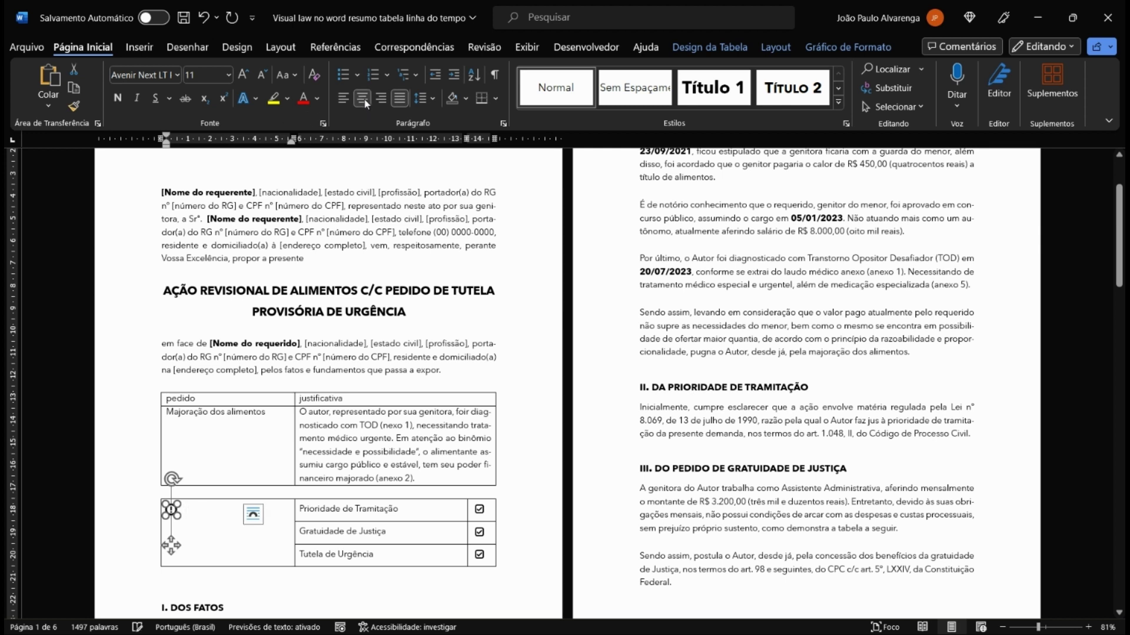
Step: Add the text "preliminares" on a new line under the exclamation icon, undoing the automatic bullet formatting
{"action": "left_click", "coordinate": [257, 536]}
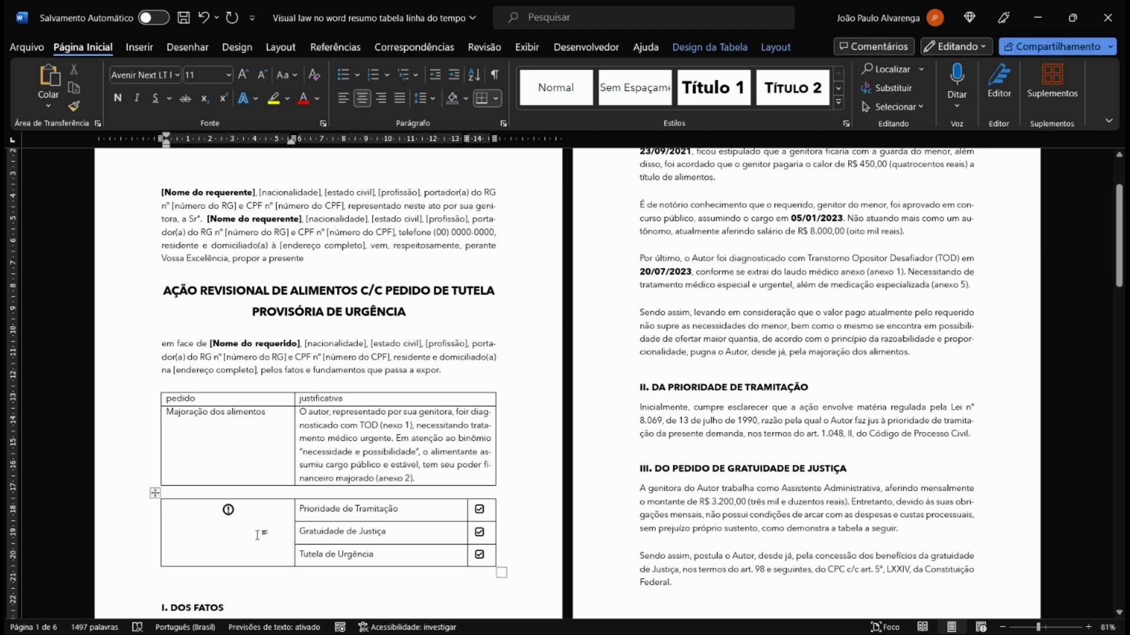
{"action": "key", "text": "Return"}
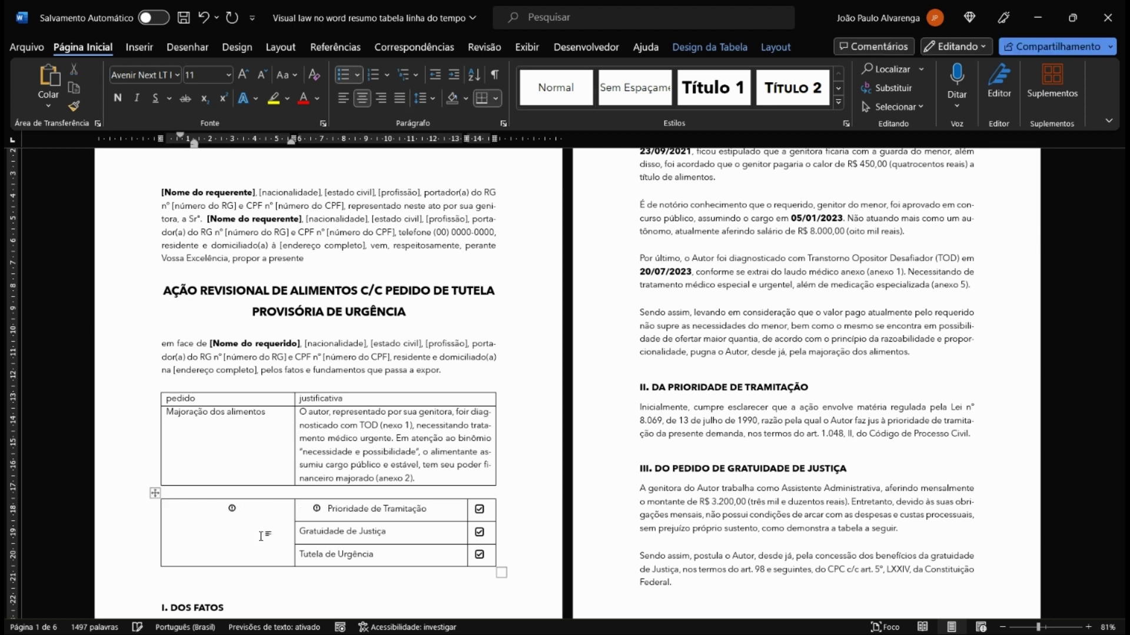
{"action": "key", "text": "ctrl+z"}
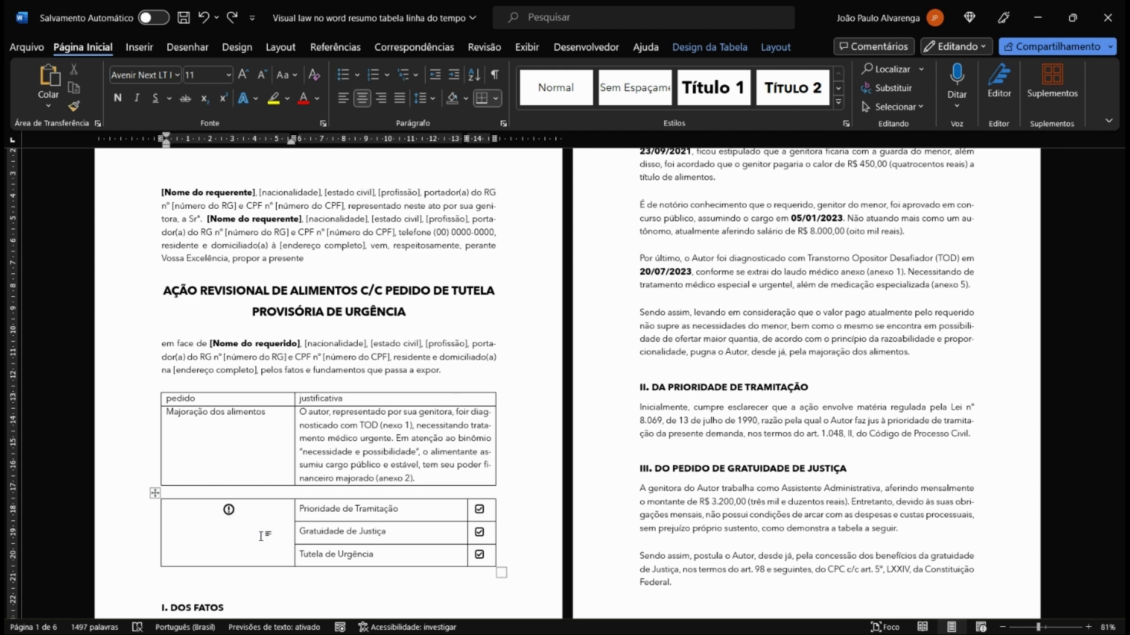
{"action": "type", "text": "preliminares"}
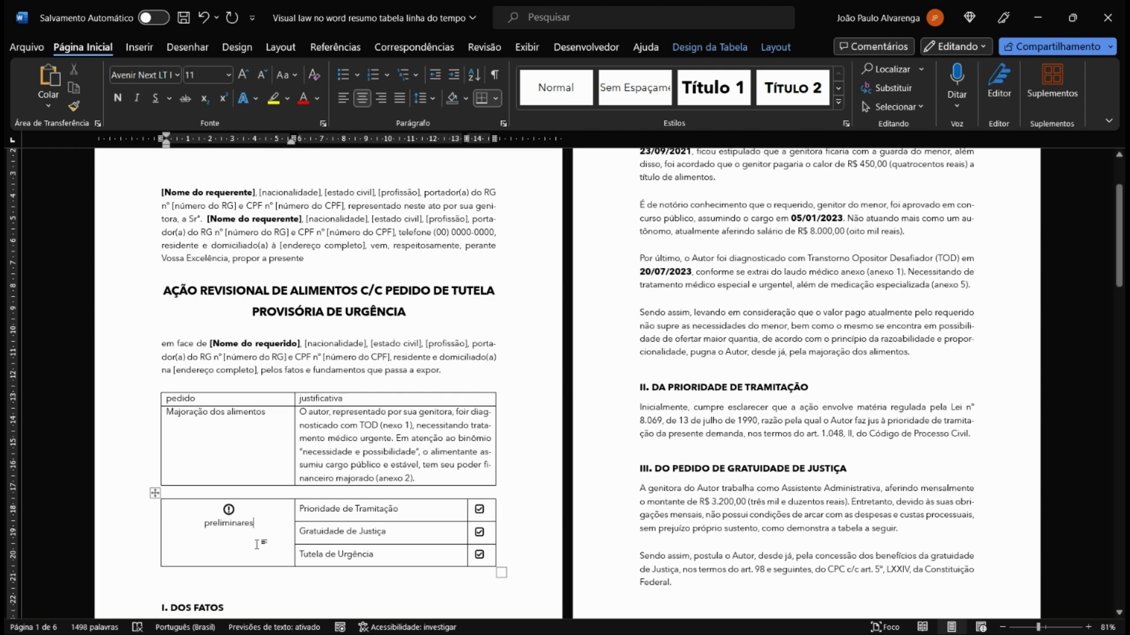
Step: Give the merged "preliminares" cell its own margins instead of the whole-table ones, set to 0,2 cm on all four sides
{"action": "right_click", "coordinate": [242, 552]}
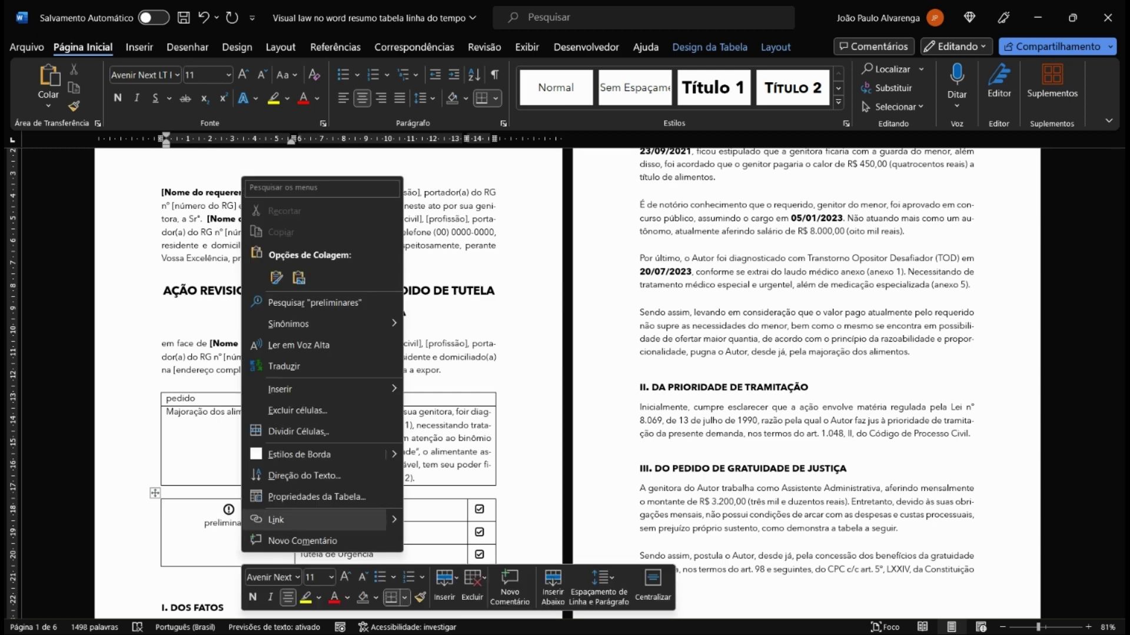
{"action": "key", "text": "Escape"}
{"action": "left_click_drag", "start_coordinate": [205, 546], "coordinate": [216, 548]}
{"action": "right_click", "coordinate": [238, 549]}
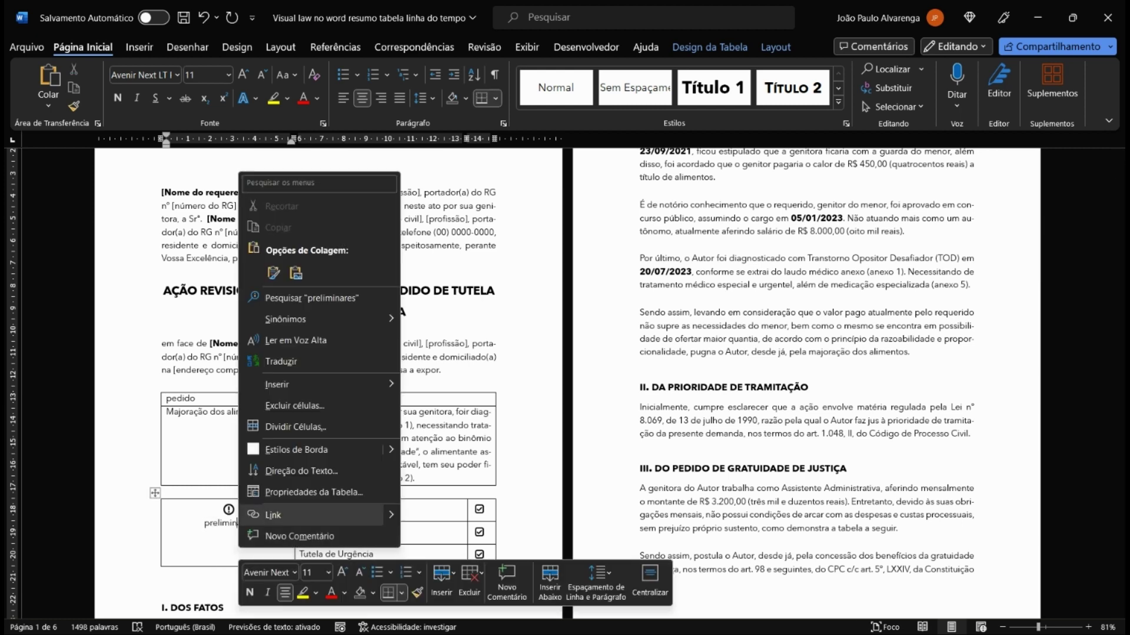
{"action": "left_click", "coordinate": [265, 492]}
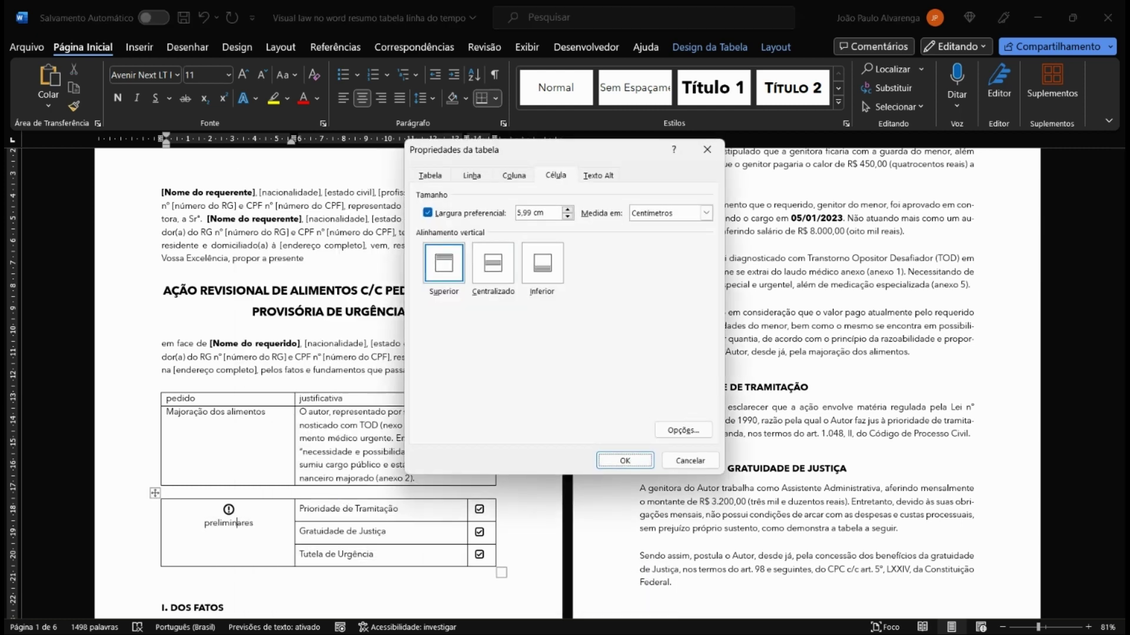
{"action": "left_click", "coordinate": [683, 430]}
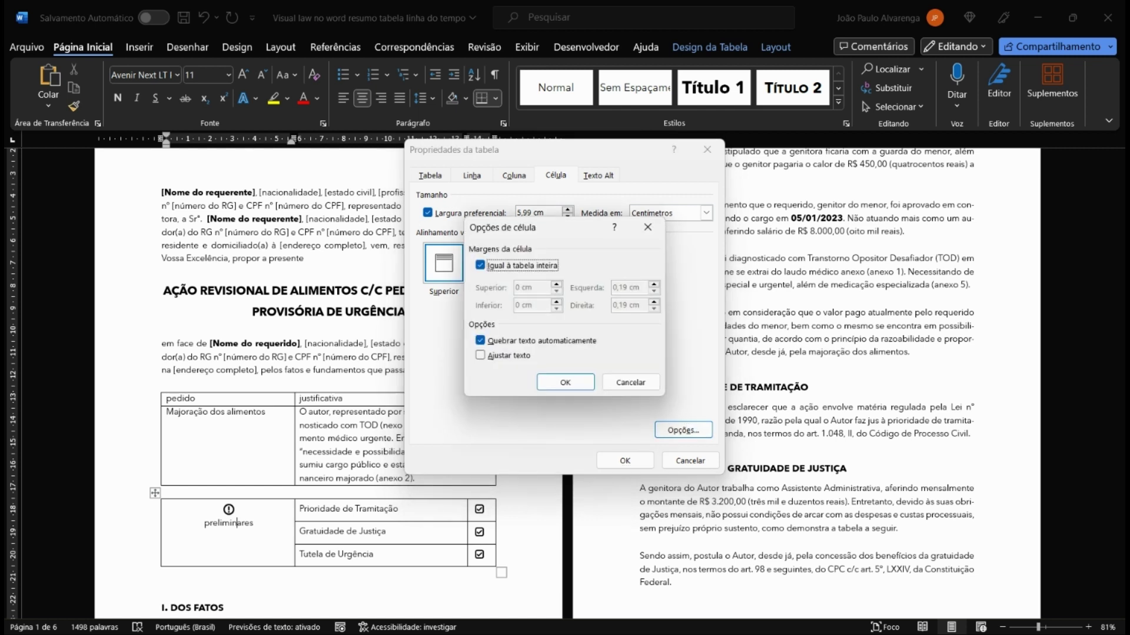
{"action": "key", "text": "space"}
{"action": "key", "text": "Tab"}
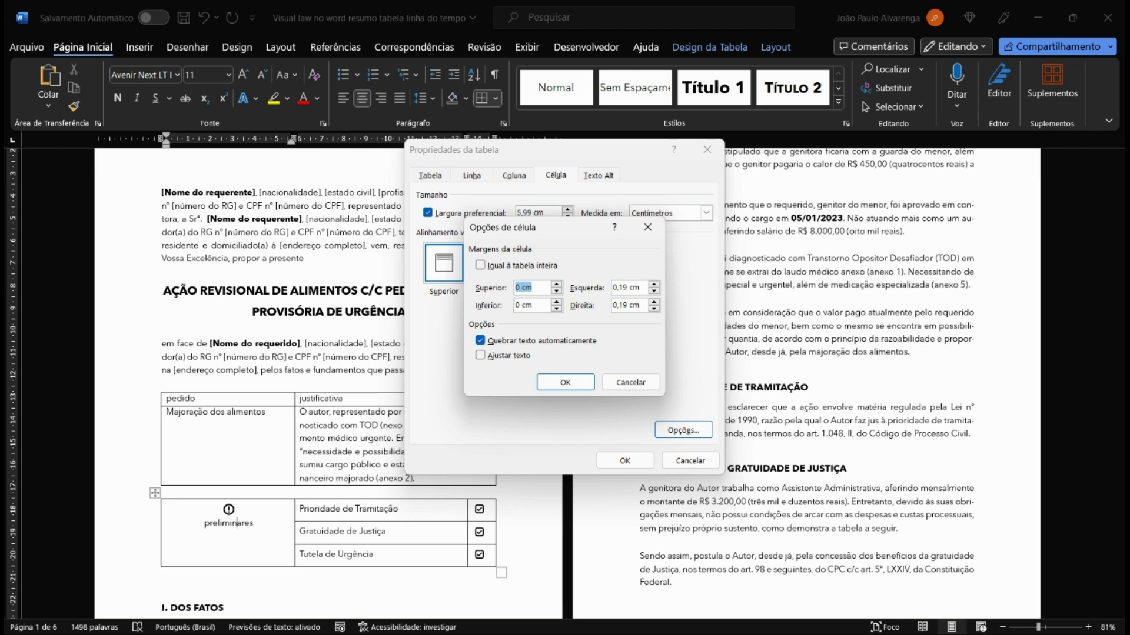
{"action": "type", "text": "0,2"}
{"action": "key", "text": "ctrl+a"}
{"action": "key", "text": "Tab"}
{"action": "type", "text": "0,2"}
{"action": "key", "text": "Tab"}
{"action": "type", "text": "0,2"}
{"action": "key", "text": "Tab"}
{"action": "type", "text": "0,2"}
{"action": "left_click", "coordinate": [565, 383]}
{"action": "left_click", "coordinate": [618, 462]}
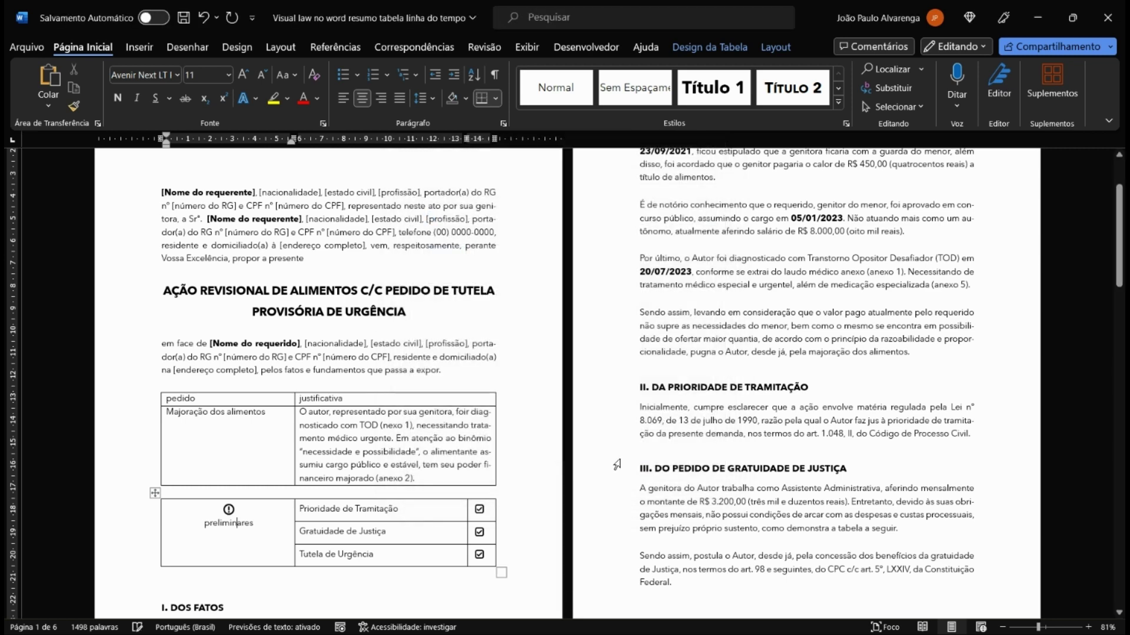
Step: Set the vertical alignment of the merged "preliminares" cell to Centralizado
{"action": "left_click", "coordinate": [257, 523]}
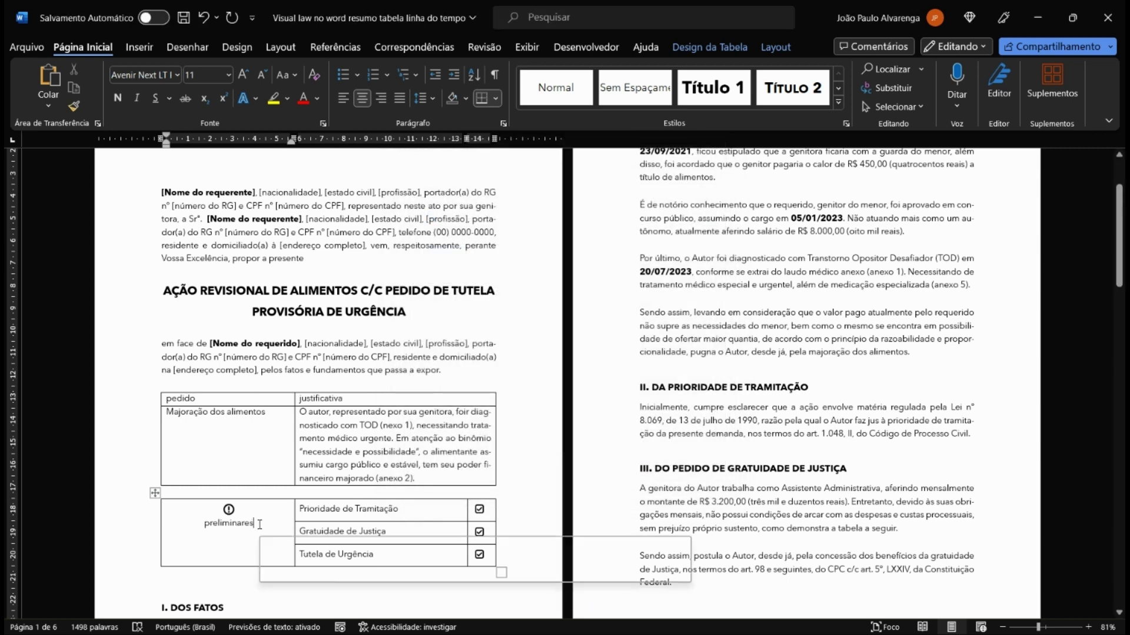
{"action": "right_click", "coordinate": [259, 524]}
{"action": "left_click", "coordinate": [334, 469]}
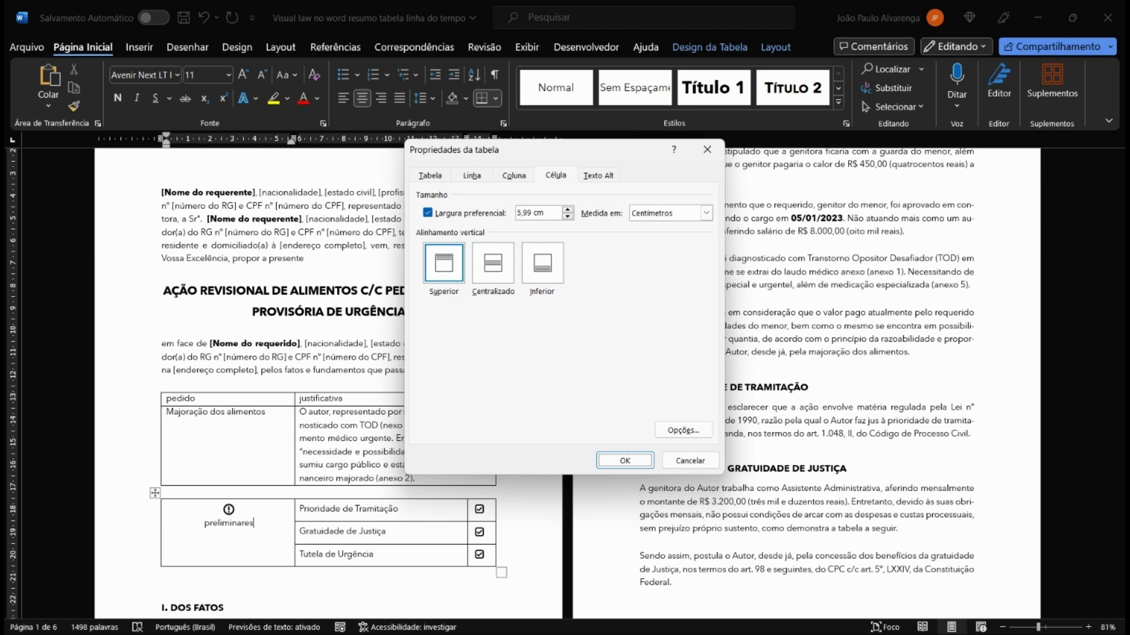
{"action": "left_click", "coordinate": [493, 264]}
{"action": "left_click", "coordinate": [624, 461]}
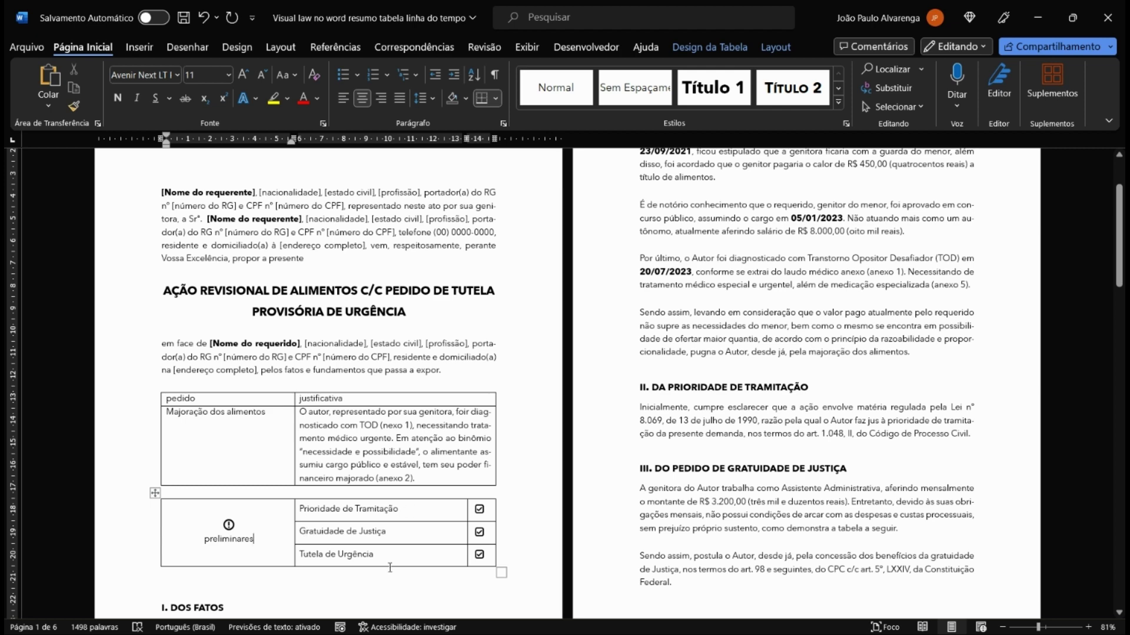
{"action": "right_click", "coordinate": [209, 442]}
{"action": "left_click_drag", "start_coordinate": [203, 400], "coordinate": [204, 415]}
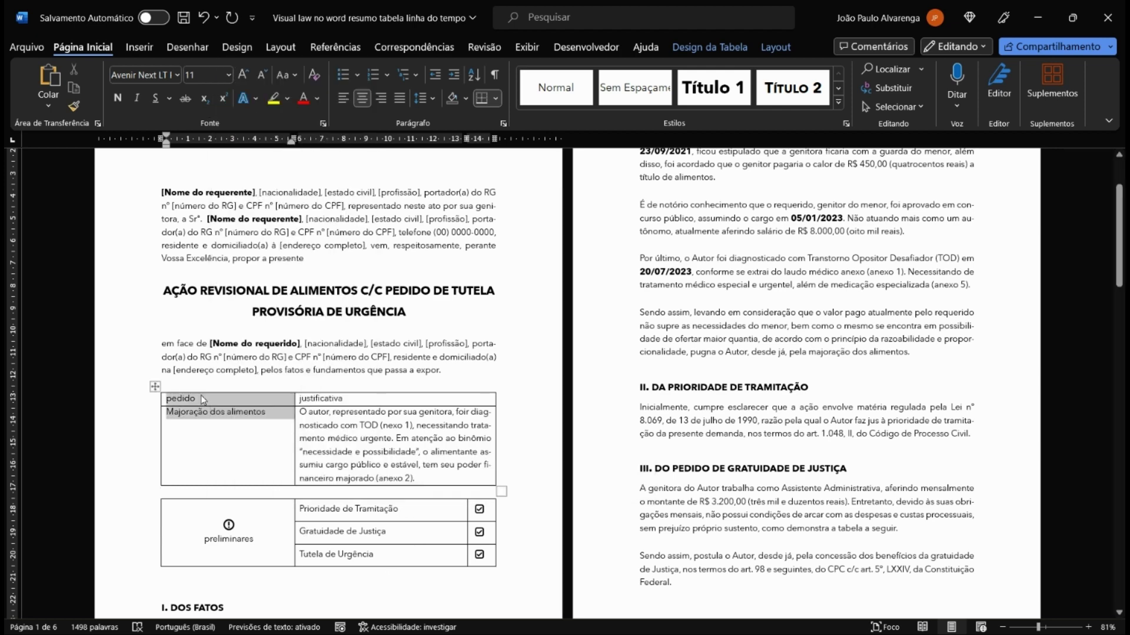
{"action": "right_click", "coordinate": [204, 415]}
{"action": "key", "text": "Escape"}
Step: Override the table margins for the "pedido" header cell, with Inferior 0,2 cm and Esquerda and Direita 0 cm
{"action": "left_click", "coordinate": [212, 403]}
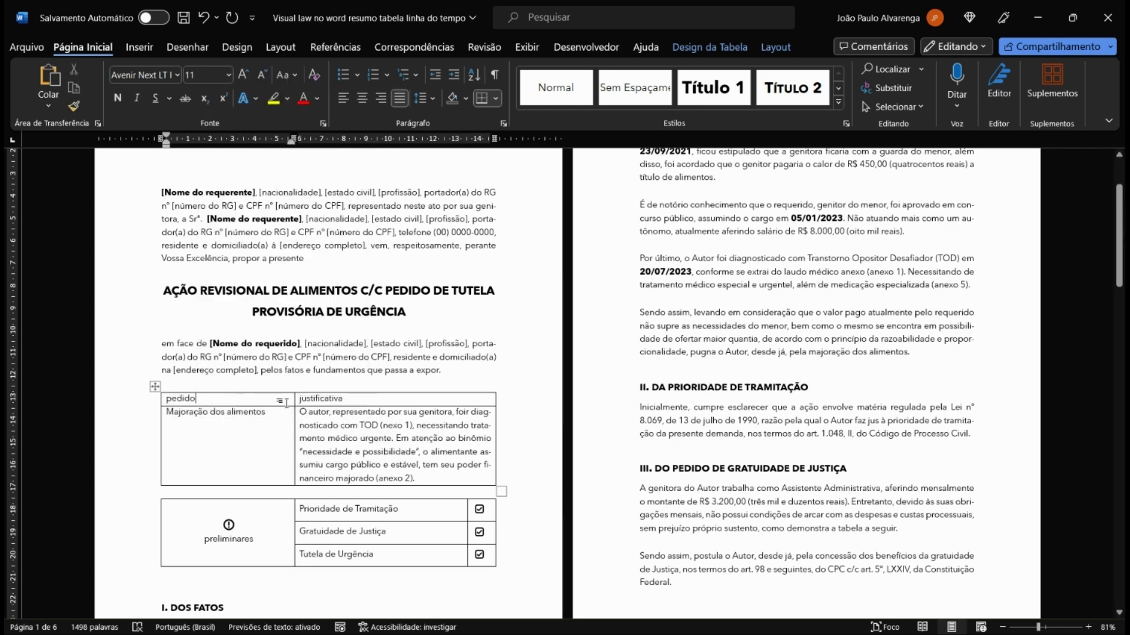
{"action": "right_click", "coordinate": [233, 401]}
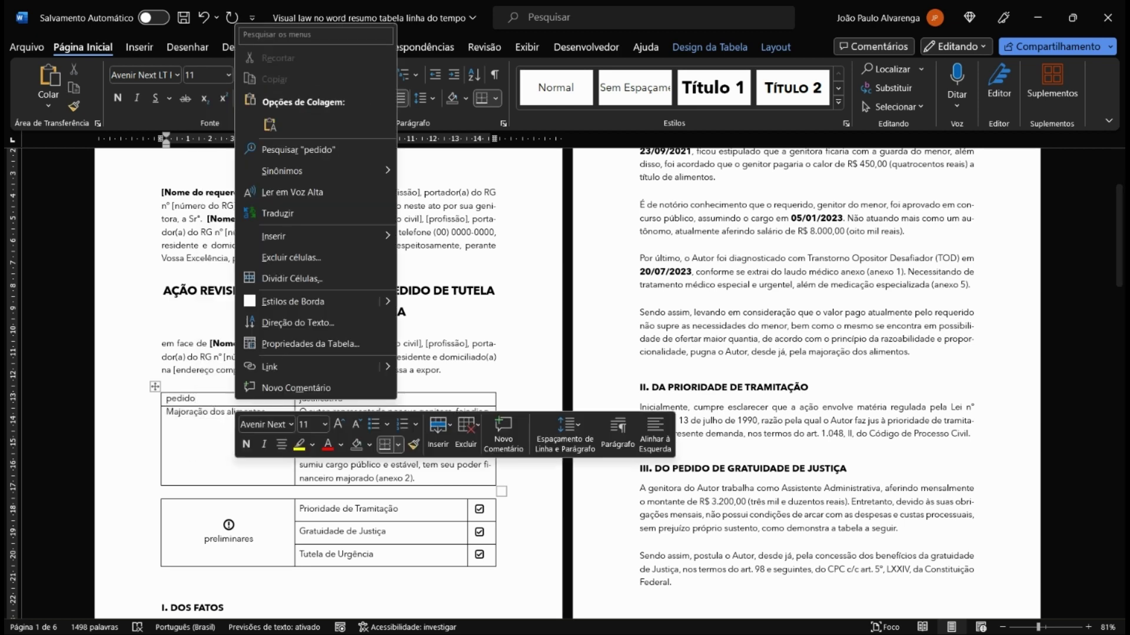
{"action": "left_click", "coordinate": [310, 344]}
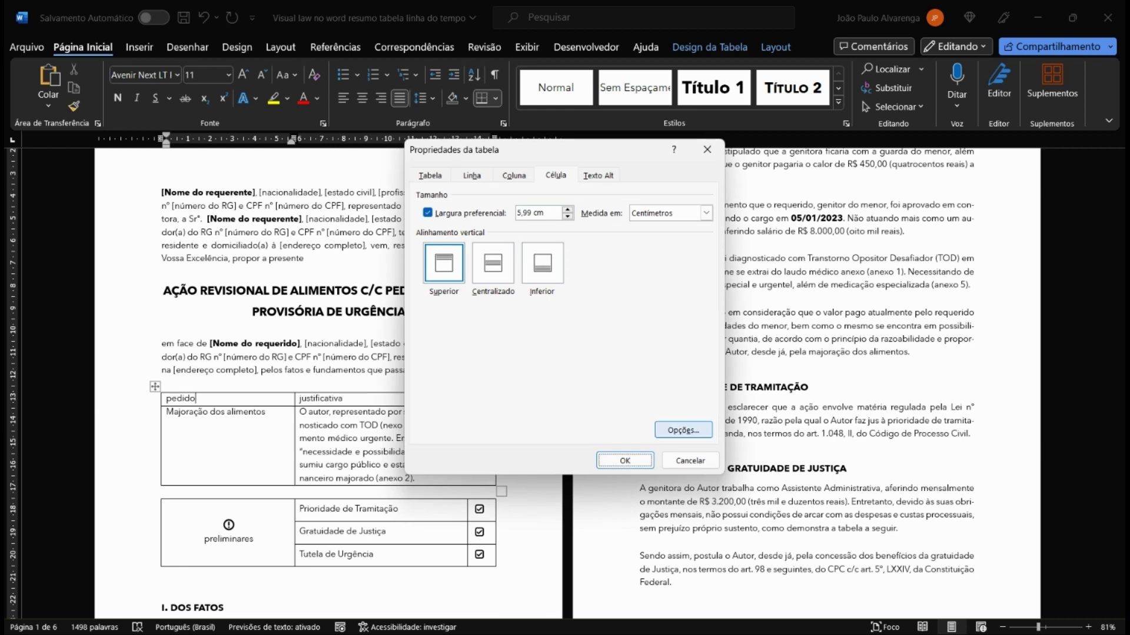
{"action": "left_click", "coordinate": [683, 430]}
{"action": "key", "text": "space"}
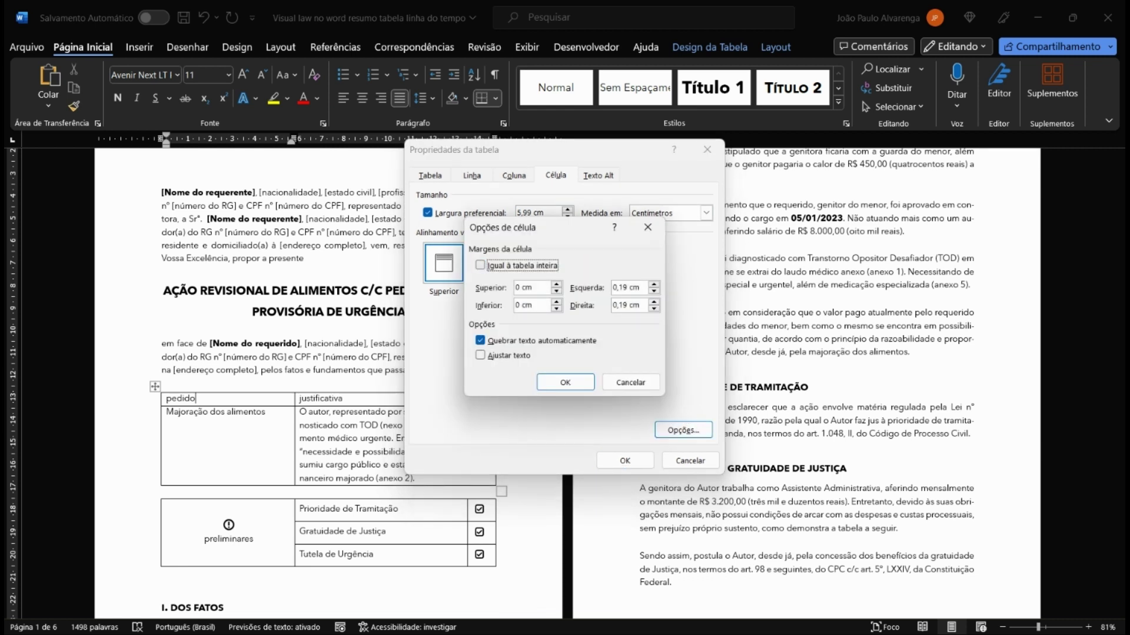
{"action": "left_click", "coordinate": [521, 287]}
{"action": "double_click", "coordinate": [520, 288]}
{"action": "left_click", "coordinate": [517, 305]}
{"action": "type", "text": ",2"}
{"action": "key", "text": "Tab"}
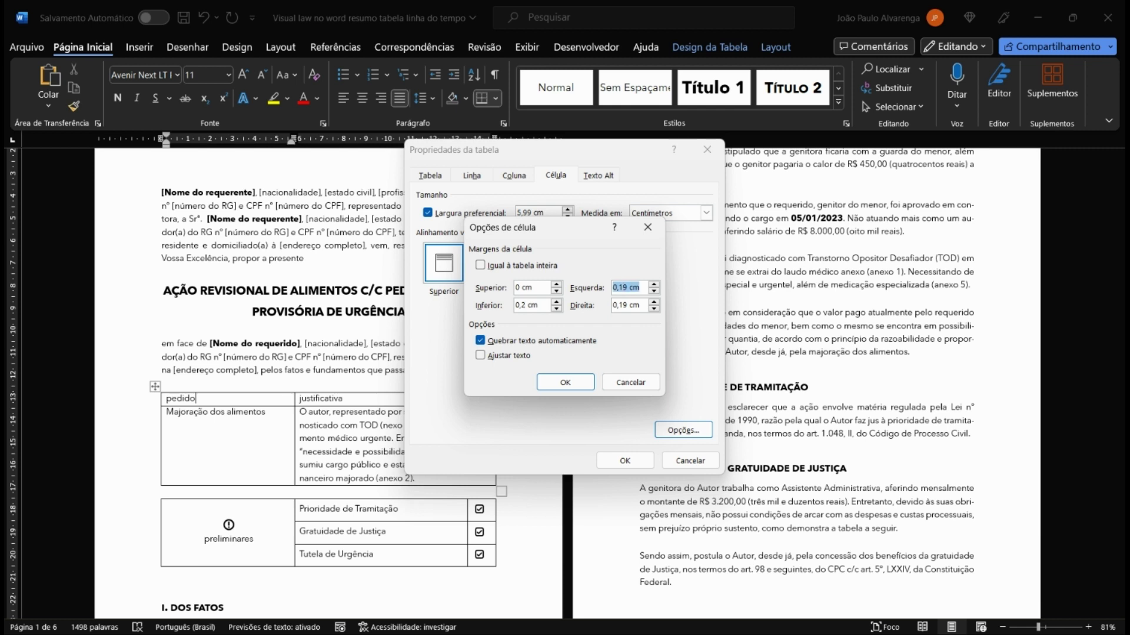
{"action": "type", "text": "0"}
{"action": "key", "text": "shift+Home"}
{"action": "type", "text": "0"}
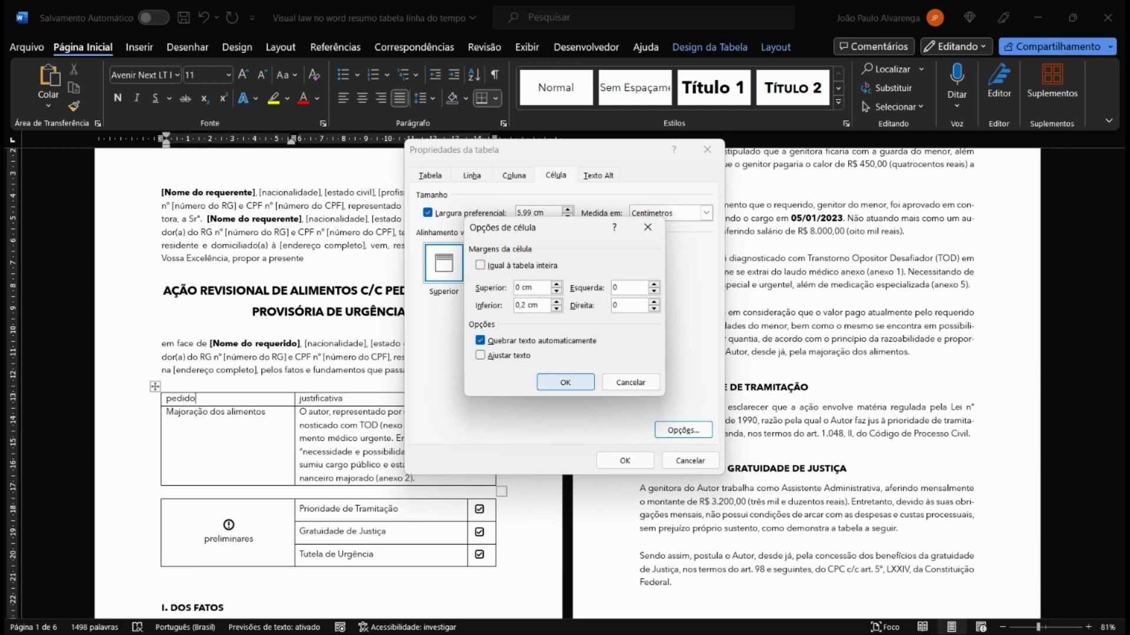
{"action": "key", "text": "Return"}
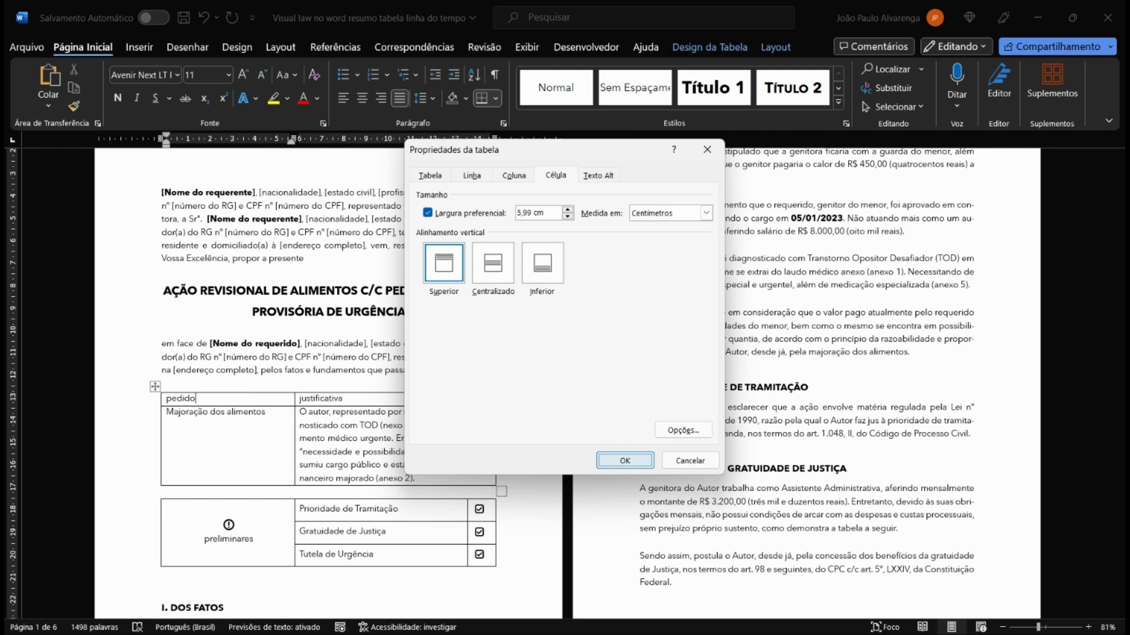
{"action": "left_click", "coordinate": [623, 462]}
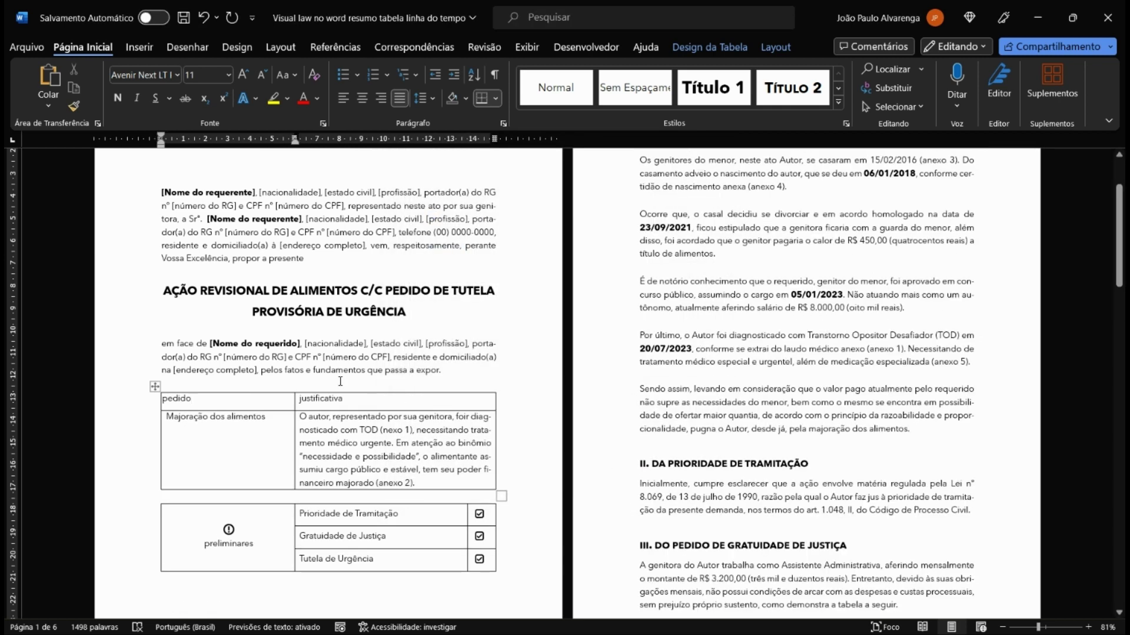
Step: Override the table margins for the "justificativa" header cell, with Inferior 0,2 cm and Esquerda and Direita 0 cm
{"action": "right_click", "coordinate": [368, 406]}
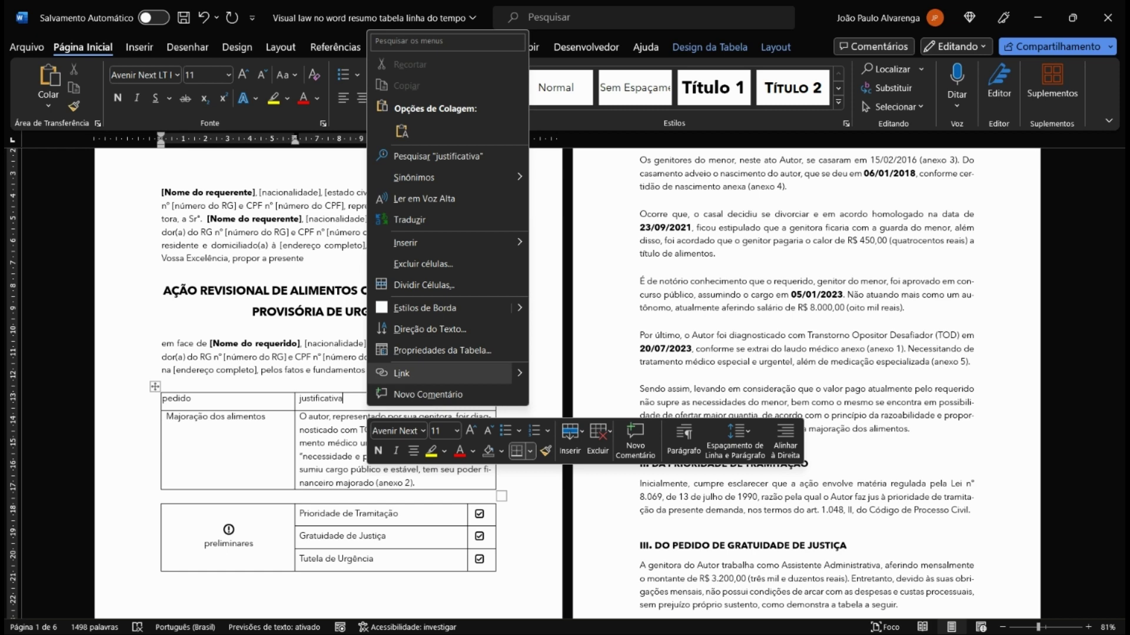
{"action": "left_click", "coordinate": [412, 351]}
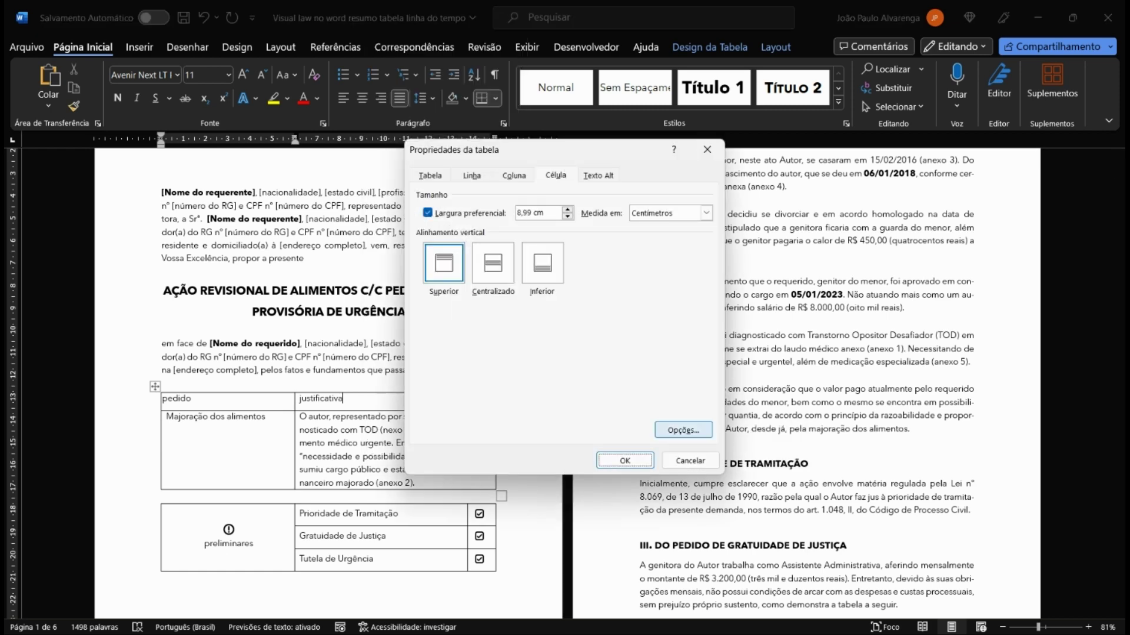
{"action": "left_click", "coordinate": [684, 430]}
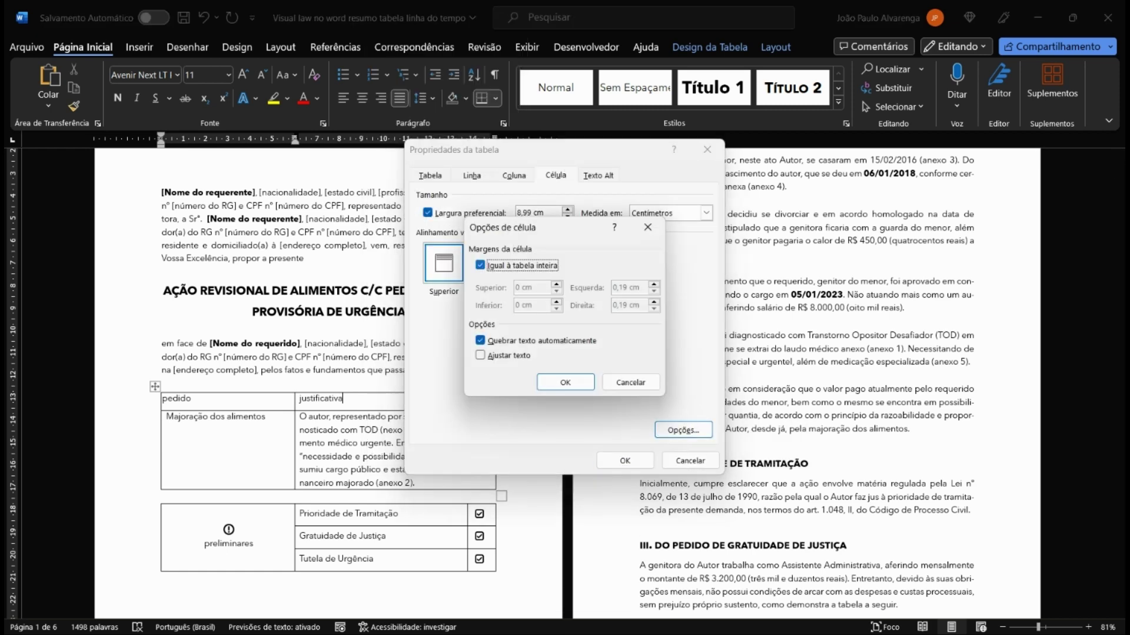
{"action": "left_click", "coordinate": [480, 265]}
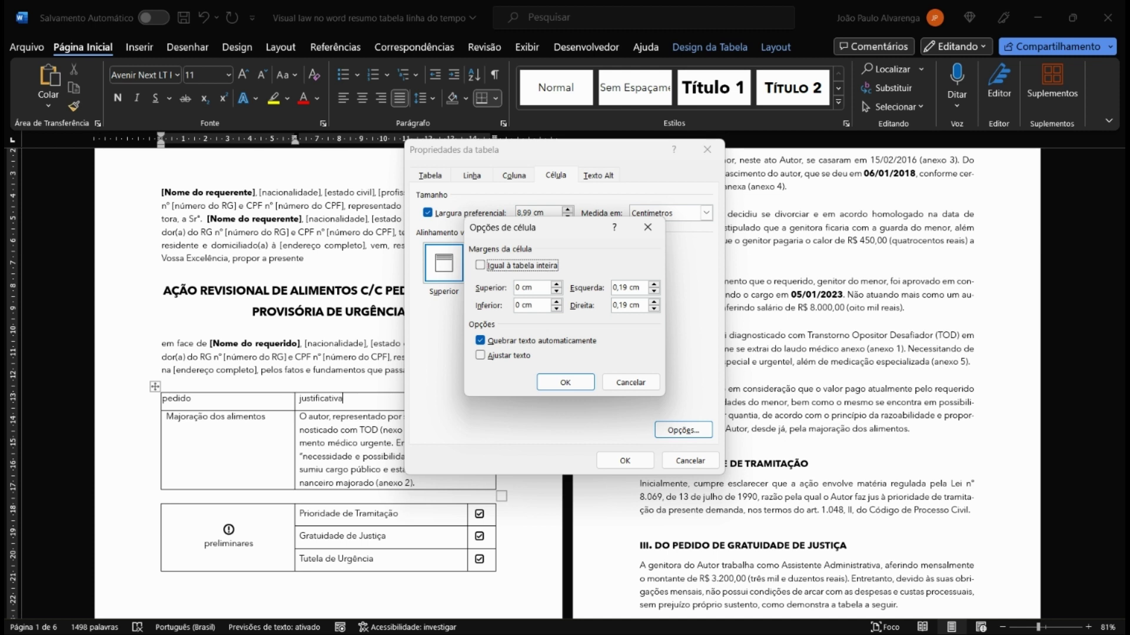
{"action": "left_click", "coordinate": [518, 305]}
{"action": "type", "text": ",2"}
{"action": "key", "text": "shift+Left"}
{"action": "key", "text": "shift+Left"}
{"action": "key", "text": "shift+Left"}
{"action": "key", "text": "shift+Left"}
{"action": "type", "text": "0"}
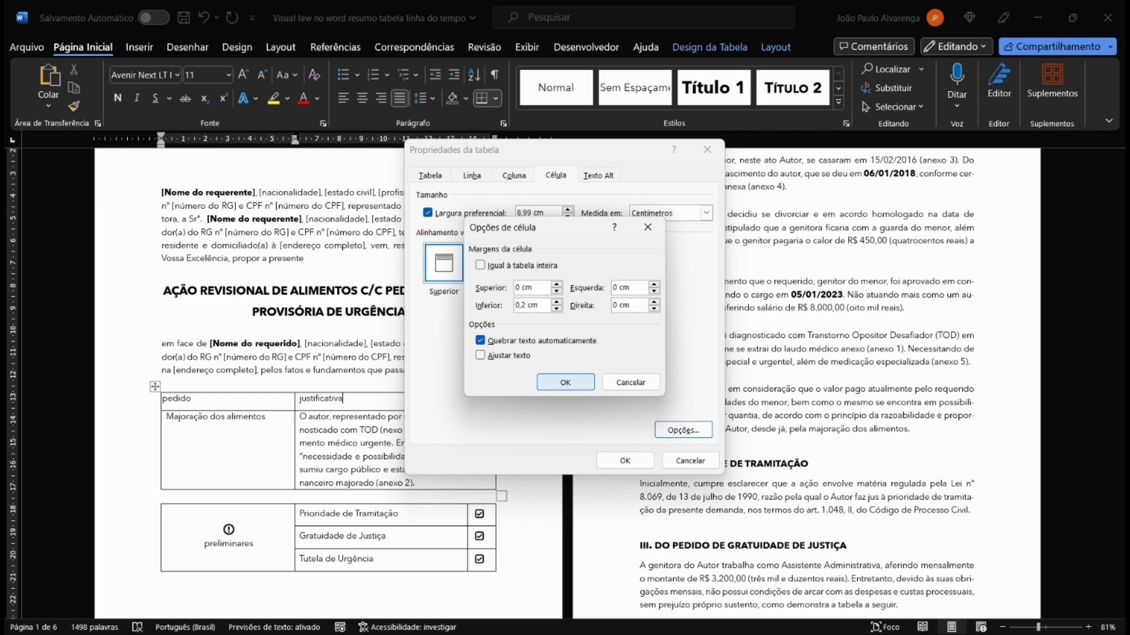
{"action": "key", "text": "Return"}
{"action": "left_click", "coordinate": [633, 463]}
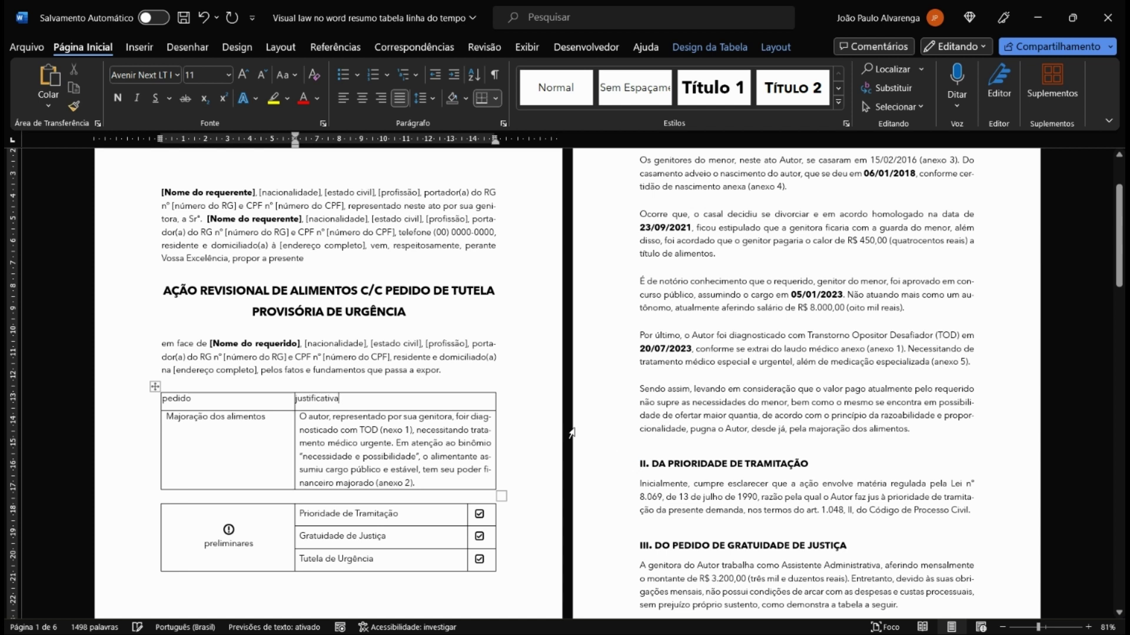
Step: Override the table margins for the "Majoração dos alimentos" cell, with Esquerda 0 cm and Direita 0,2 cm
{"action": "right_click", "coordinate": [202, 445]}
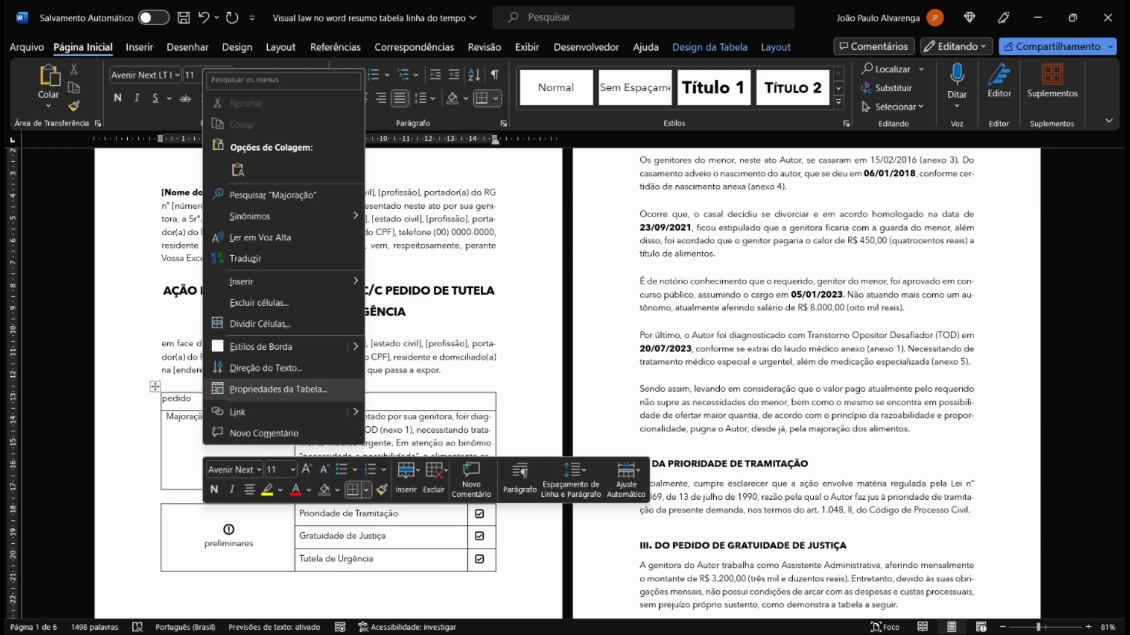
{"action": "left_click", "coordinate": [281, 387]}
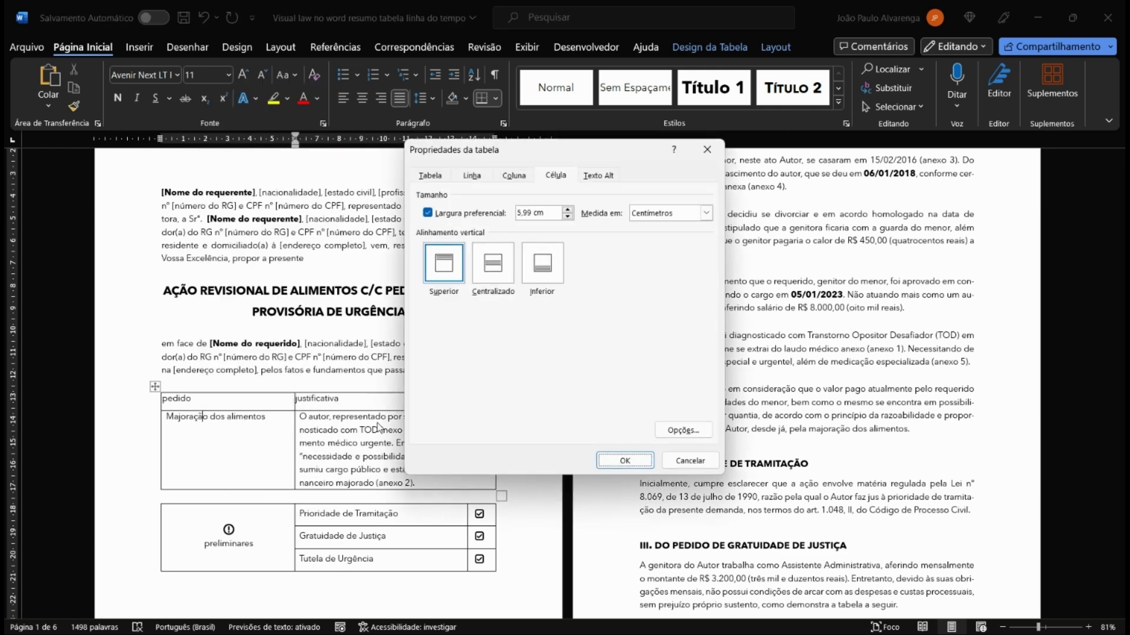
{"action": "left_click", "coordinate": [684, 430]}
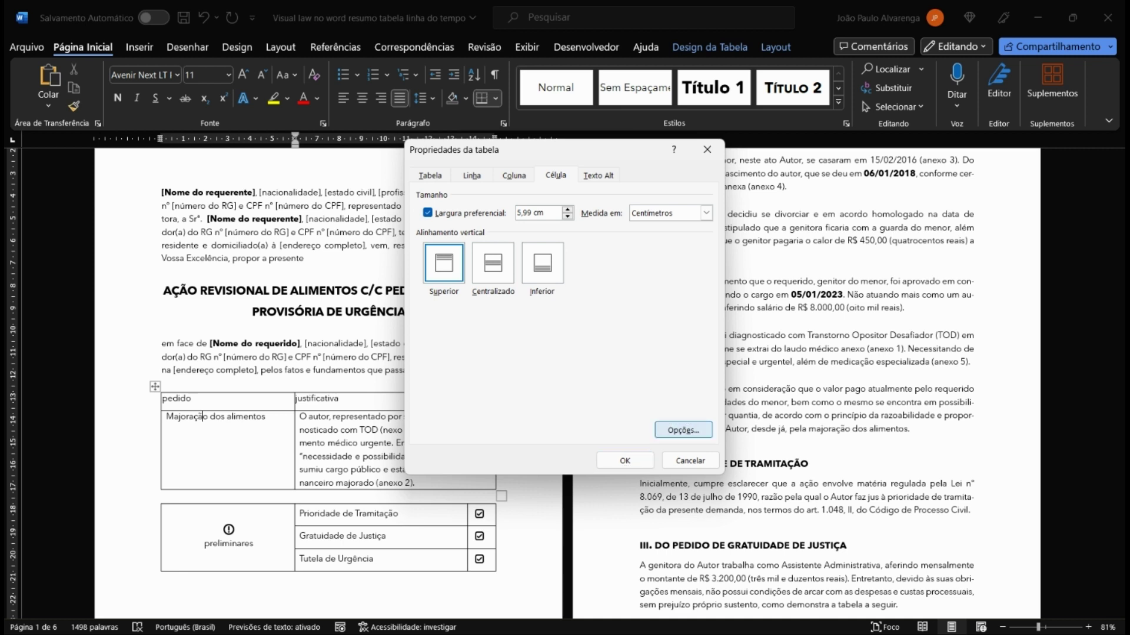
{"action": "key", "text": "space"}
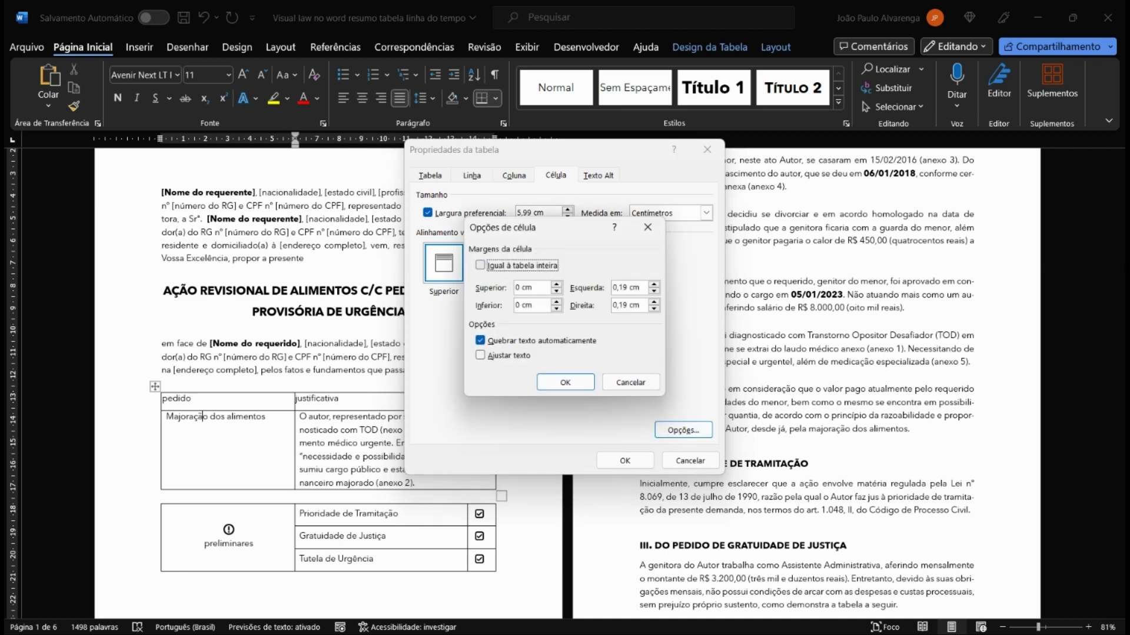
{"action": "key", "text": "alt+e"}
{"action": "type", "text": "0"}
{"action": "double_click", "coordinate": [622, 305]}
{"action": "type", "text": "0"}
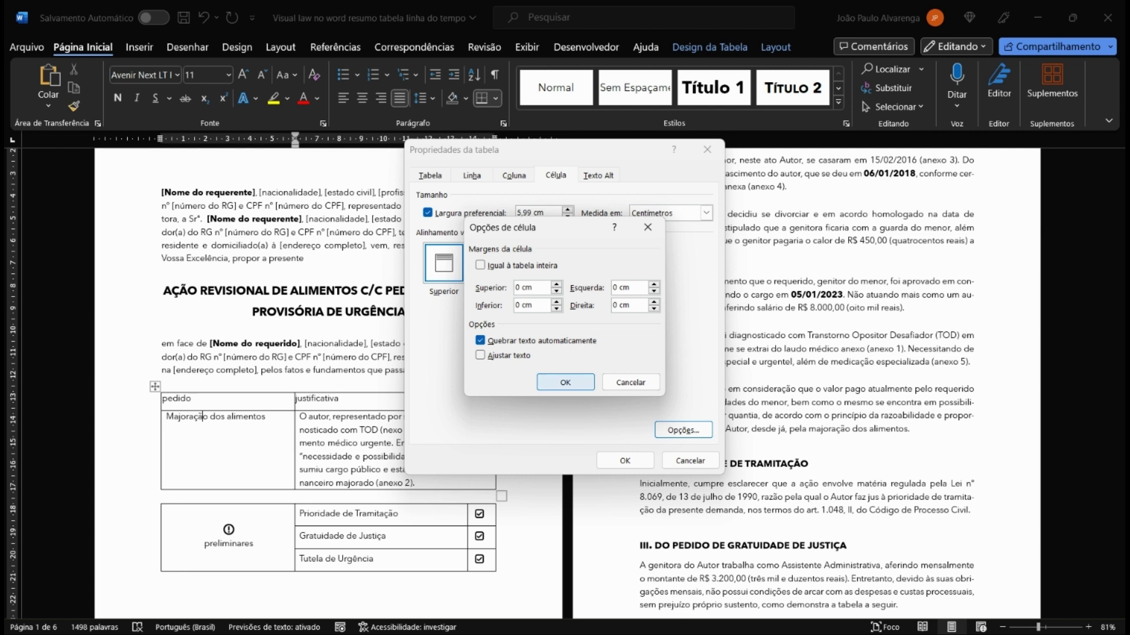
{"action": "left_click", "coordinate": [565, 382]}
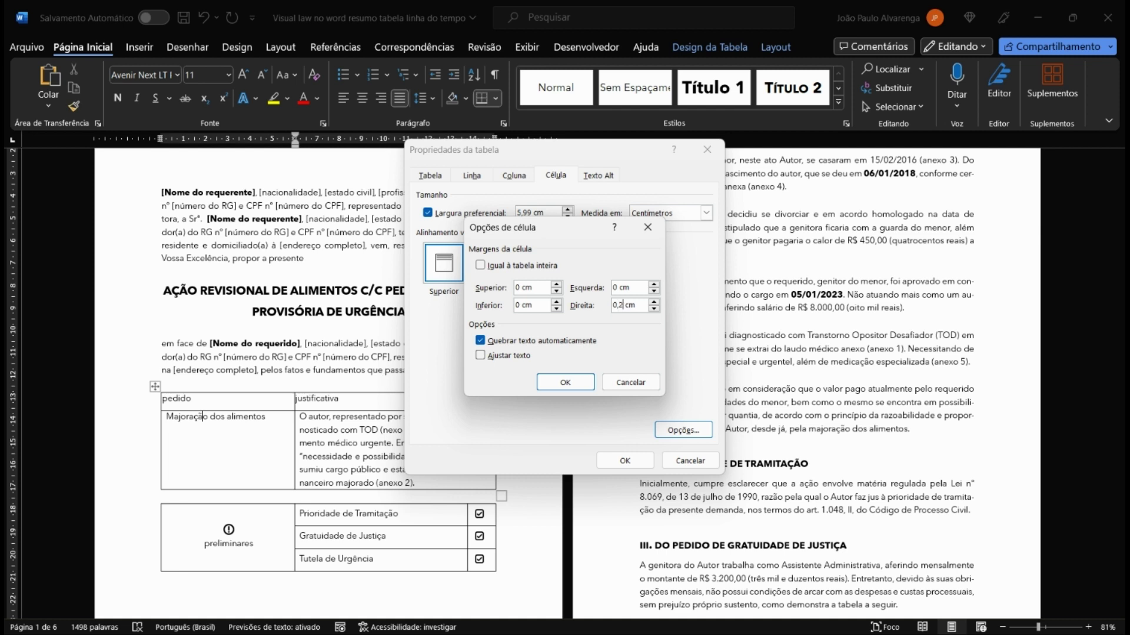
{"action": "key", "text": "Return"}
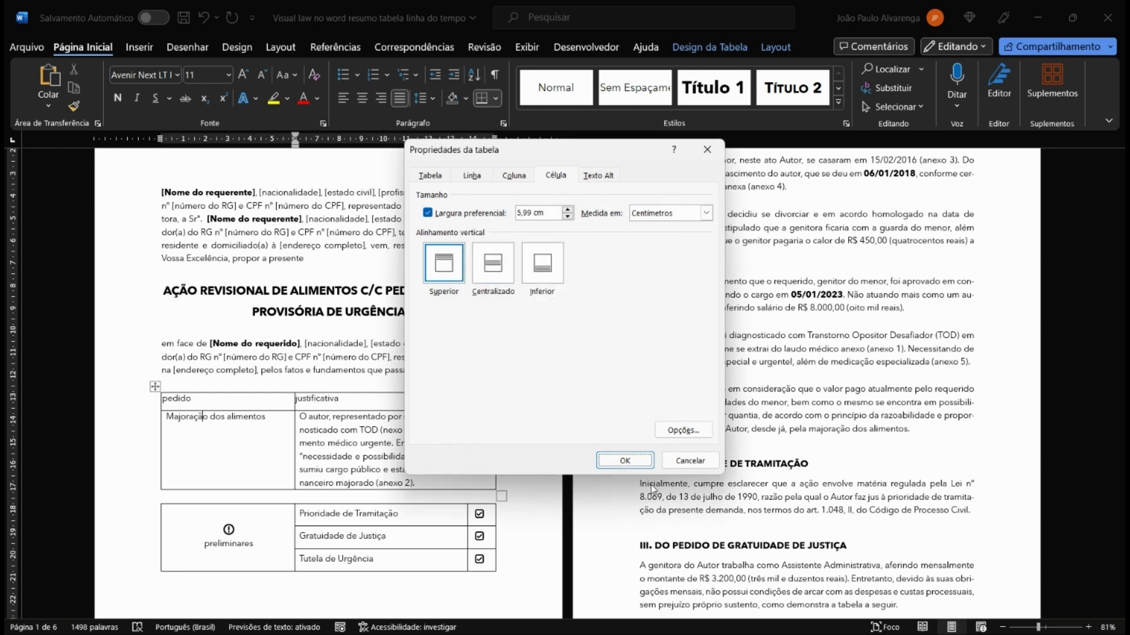
{"action": "left_click", "coordinate": [637, 465]}
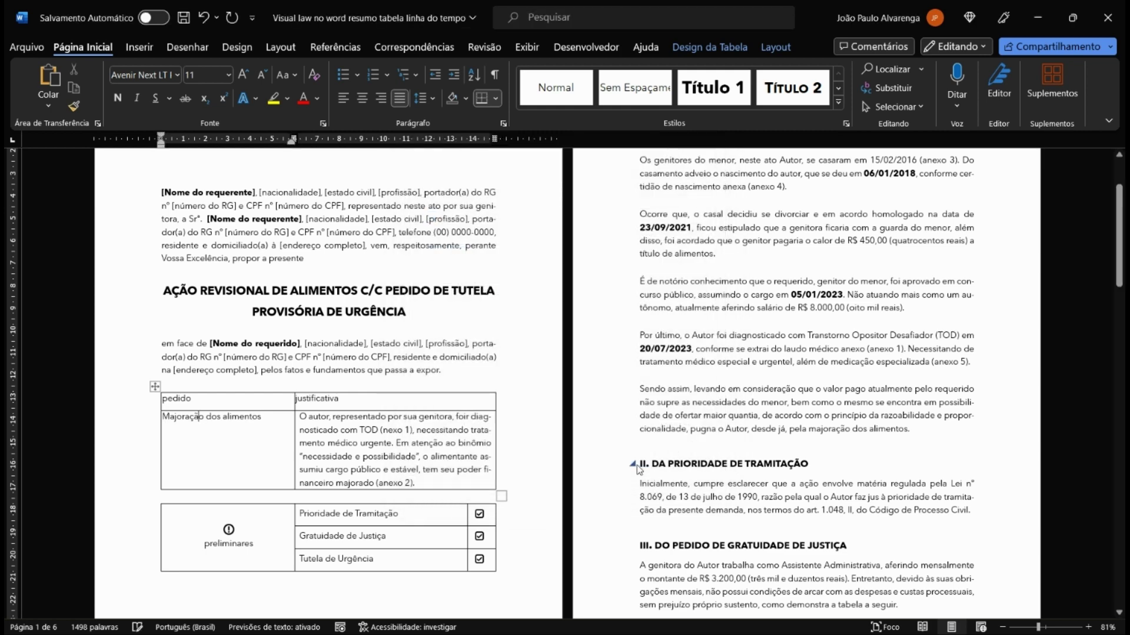
Step: Override the table margins for the justification text cell in the second row, with Esquerda and Direita 0 cm
{"action": "right_click", "coordinate": [478, 484]}
{"action": "mouse_move", "coordinate": [517, 319]}
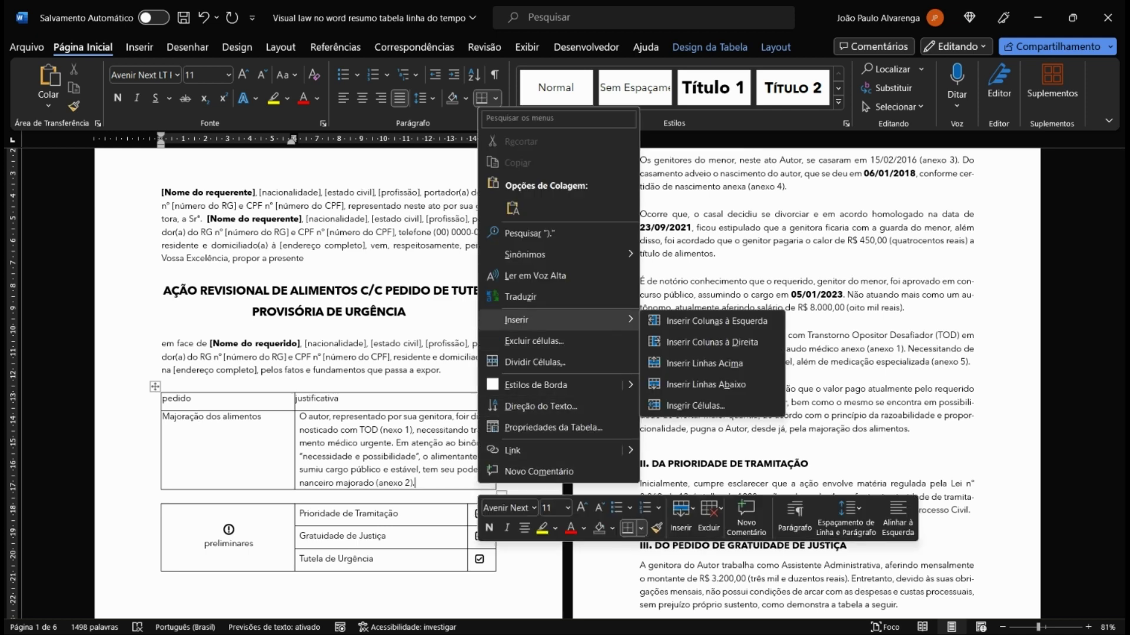
{"action": "left_click", "coordinate": [553, 427]}
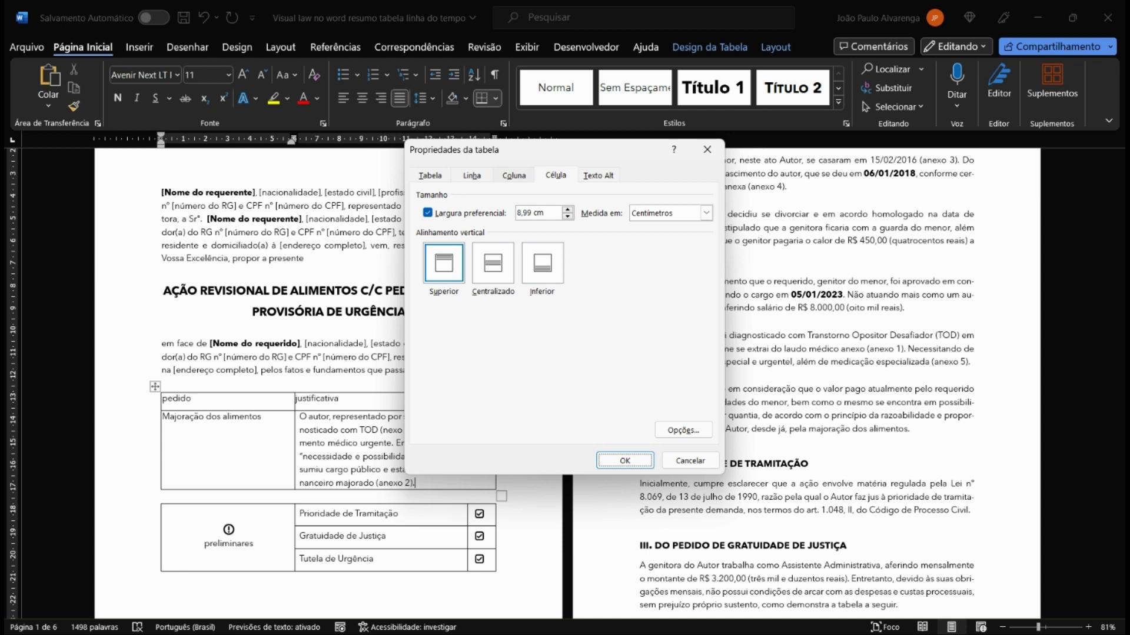
{"action": "left_click", "coordinate": [683, 430]}
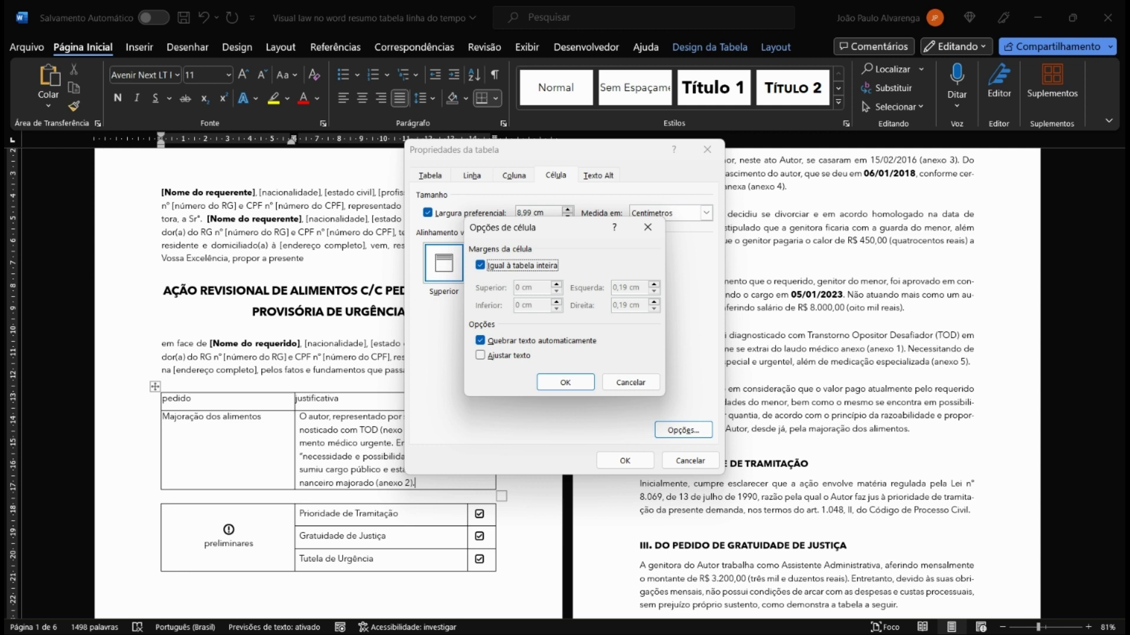
{"action": "key", "text": "space"}
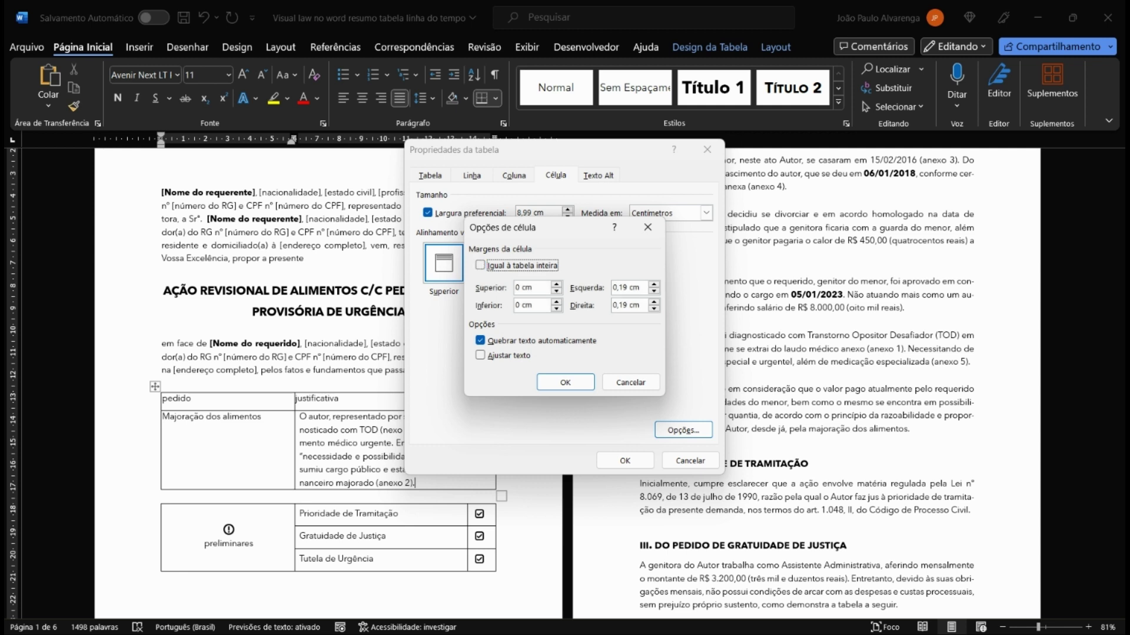
{"action": "double_click", "coordinate": [619, 288]}
{"action": "type", "text": "0"}
{"action": "left_click_drag", "start_coordinate": [623, 305], "coordinate": [612, 306]}
{"action": "key", "text": "BackSpace"}
{"action": "key", "text": "Return"}
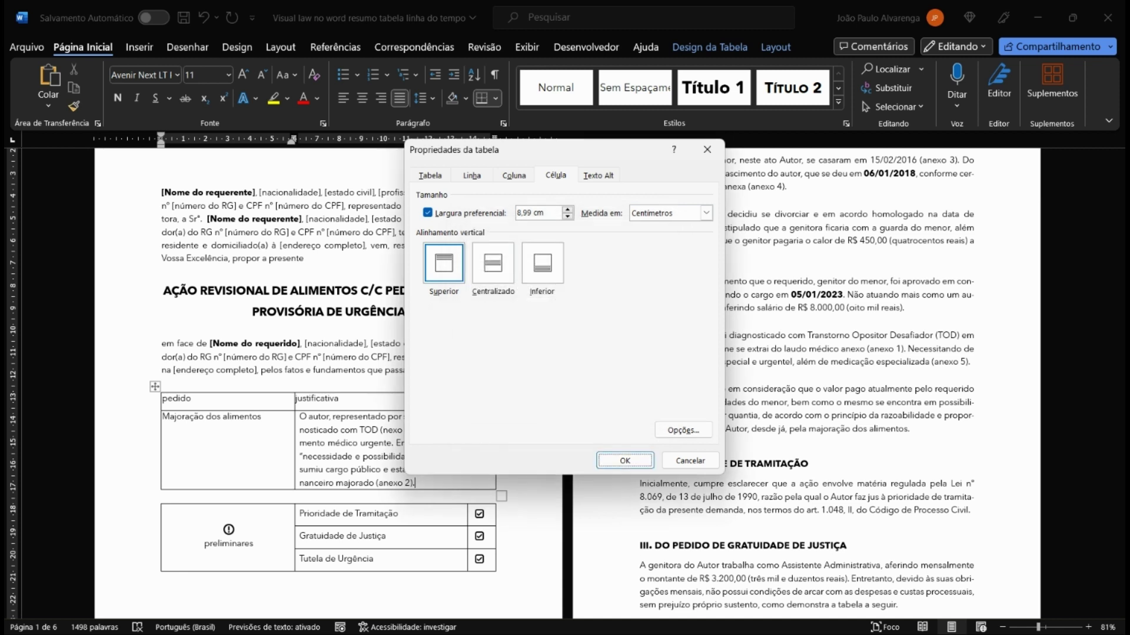
{"action": "key", "text": "Return"}
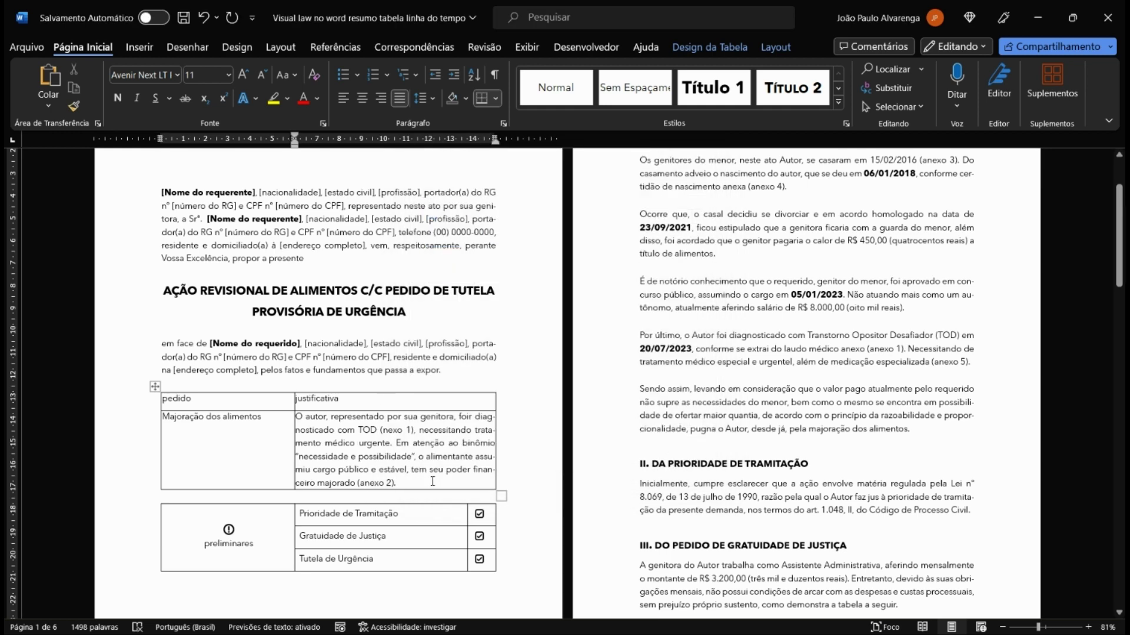
Step: Apply the Título 3 style to the "pedido" header cell
{"action": "left_click", "coordinate": [275, 406]}
{"action": "left_click", "coordinate": [839, 88]}
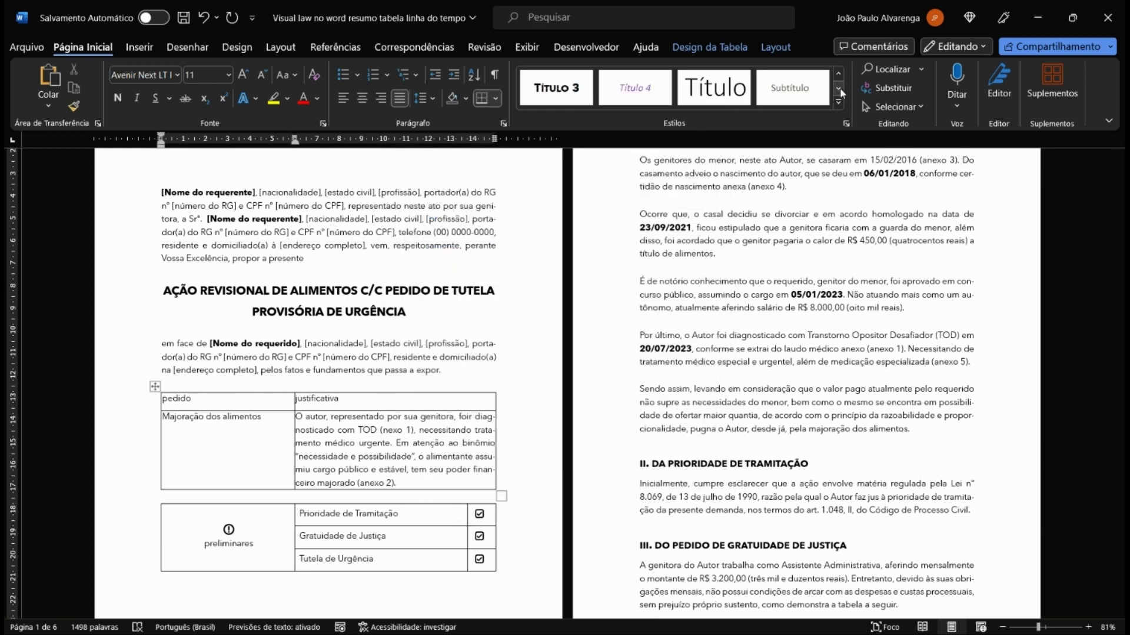
{"action": "left_click", "coordinate": [549, 96]}
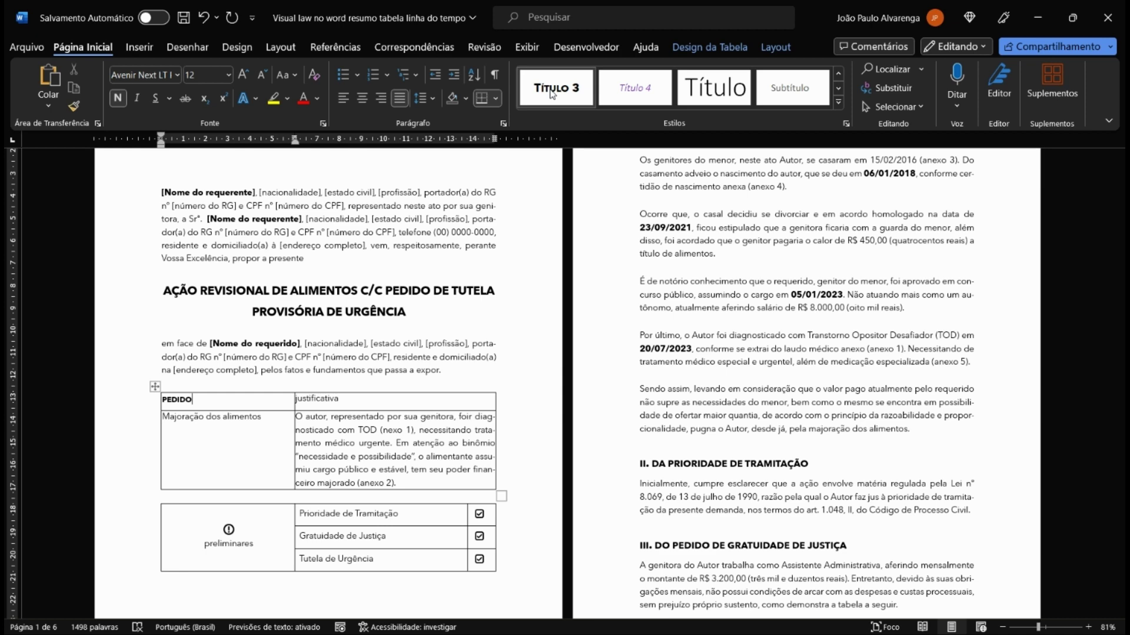
Step: Review the paragraph and font settings of the Título 3 style
{"action": "right_click", "coordinate": [549, 95]}
{"action": "left_click", "coordinate": [598, 121]}
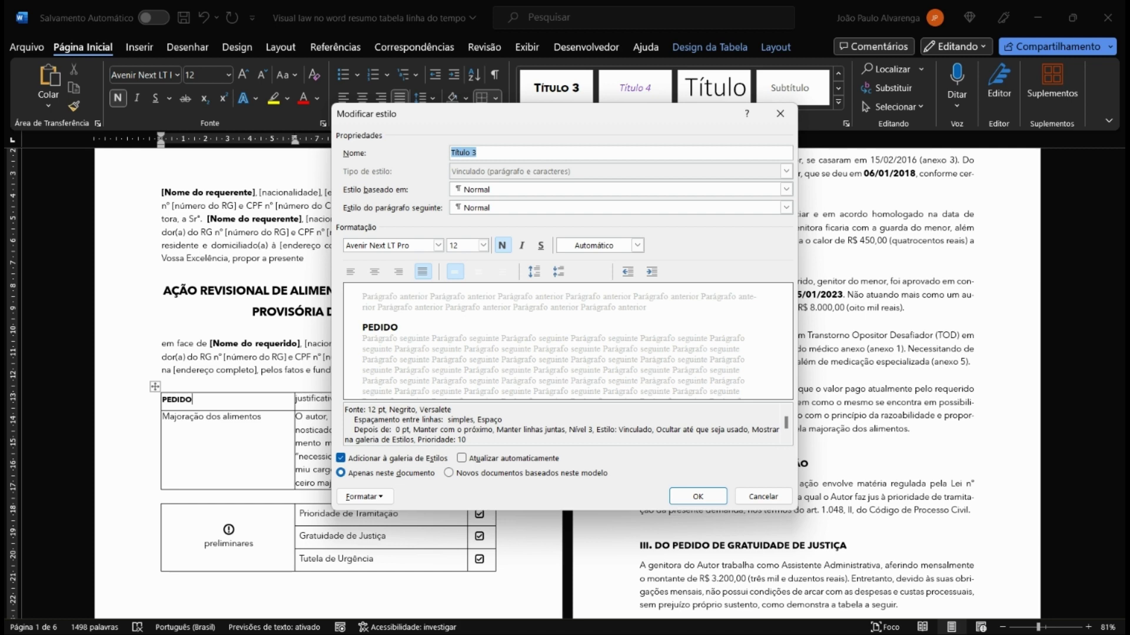
{"action": "left_click", "coordinate": [364, 497]}
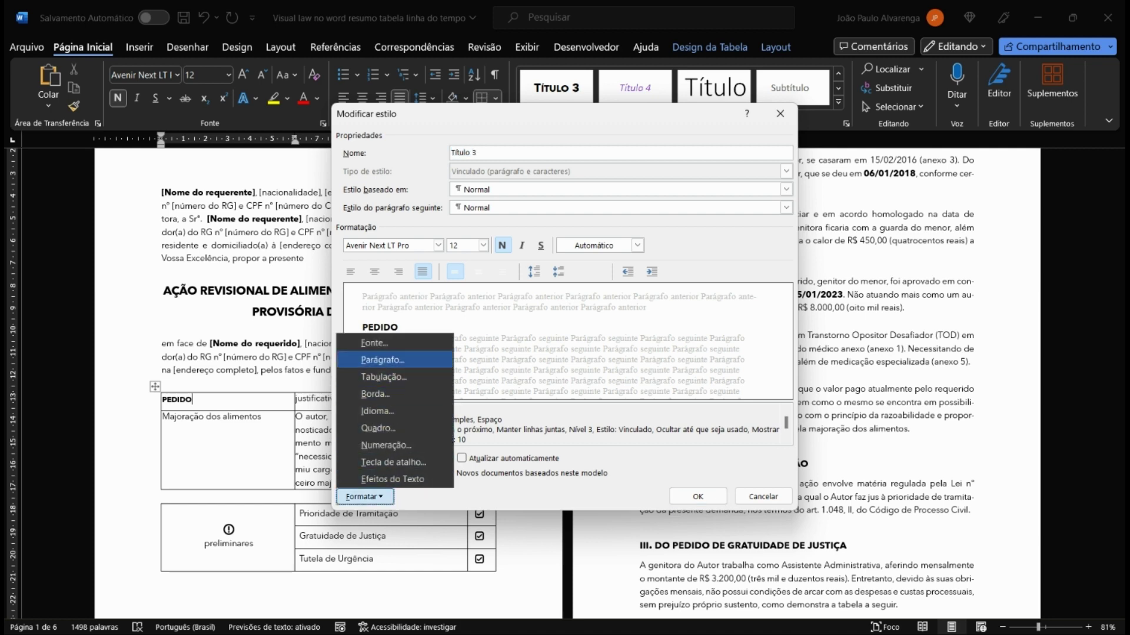
{"action": "key", "text": "Return"}
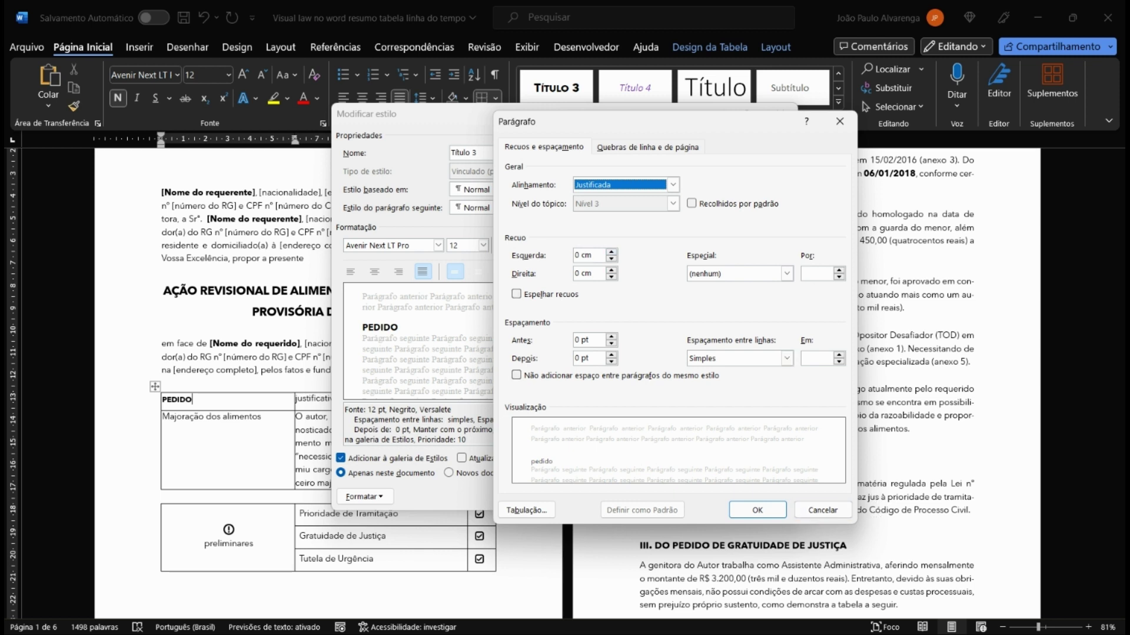
{"action": "left_click", "coordinate": [757, 509]}
{"action": "left_click", "coordinate": [364, 496]}
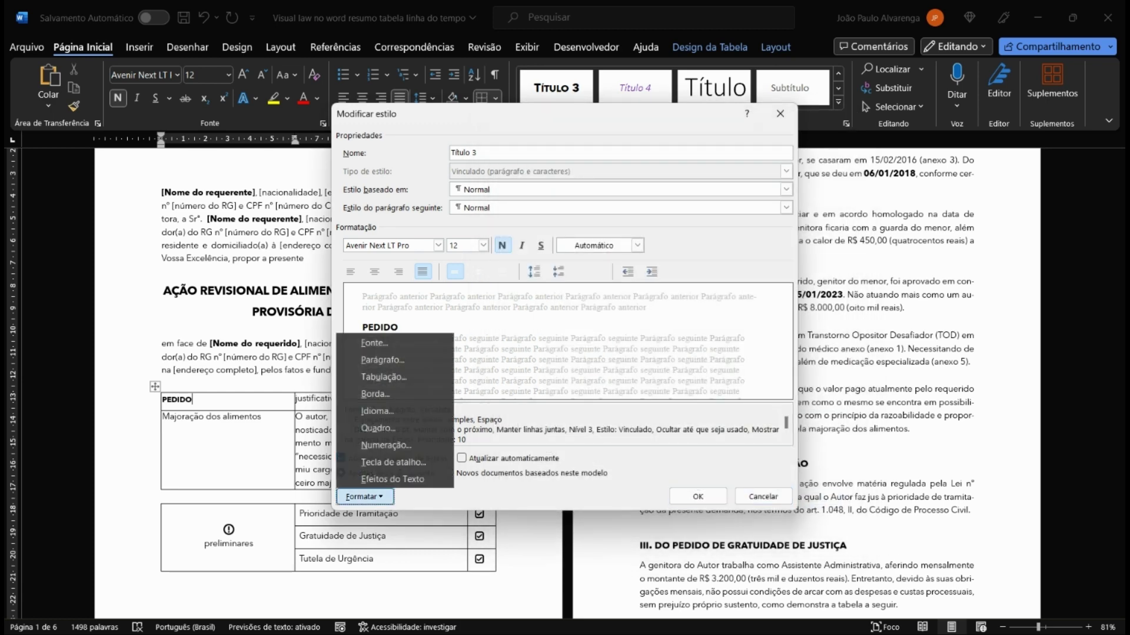
{"action": "left_click", "coordinate": [374, 343]}
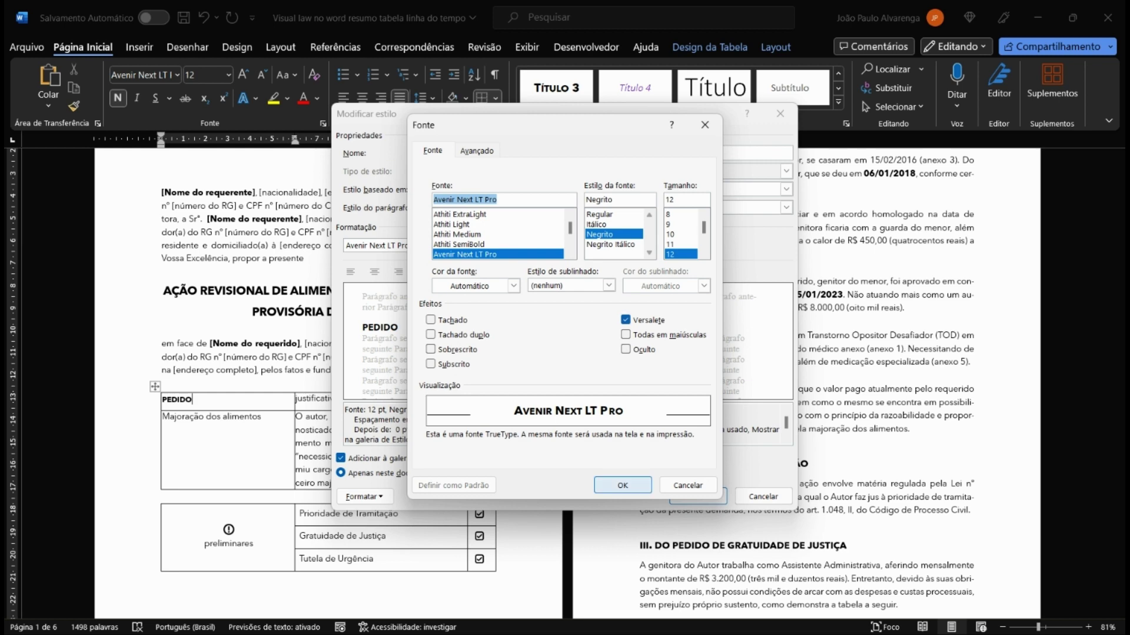
{"action": "left_click", "coordinate": [622, 484]}
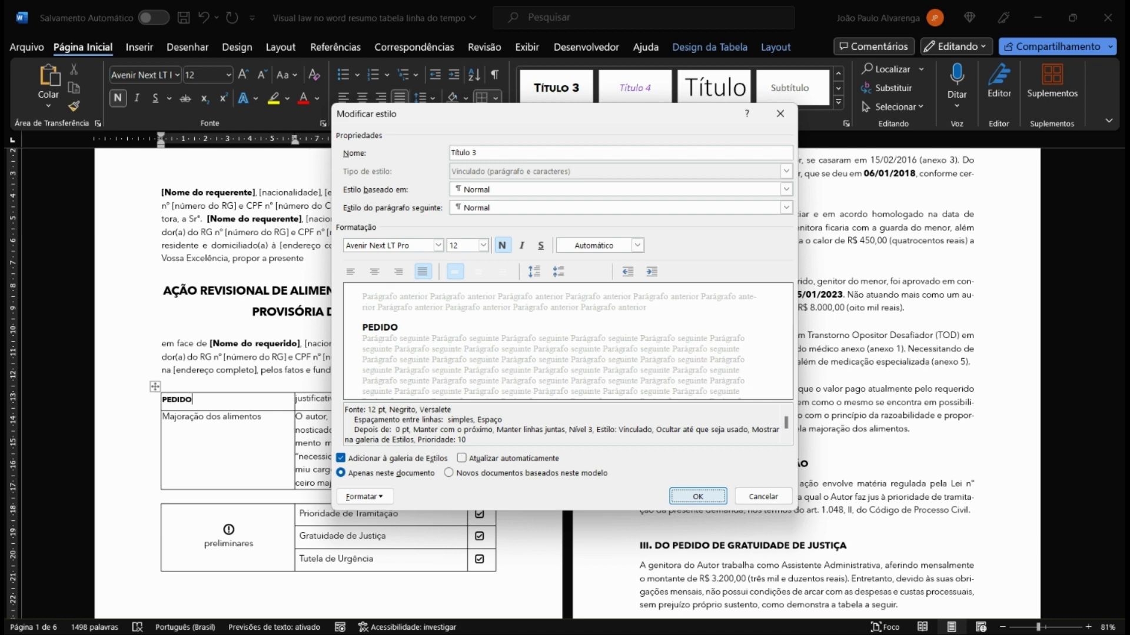
{"action": "left_click", "coordinate": [683, 496]}
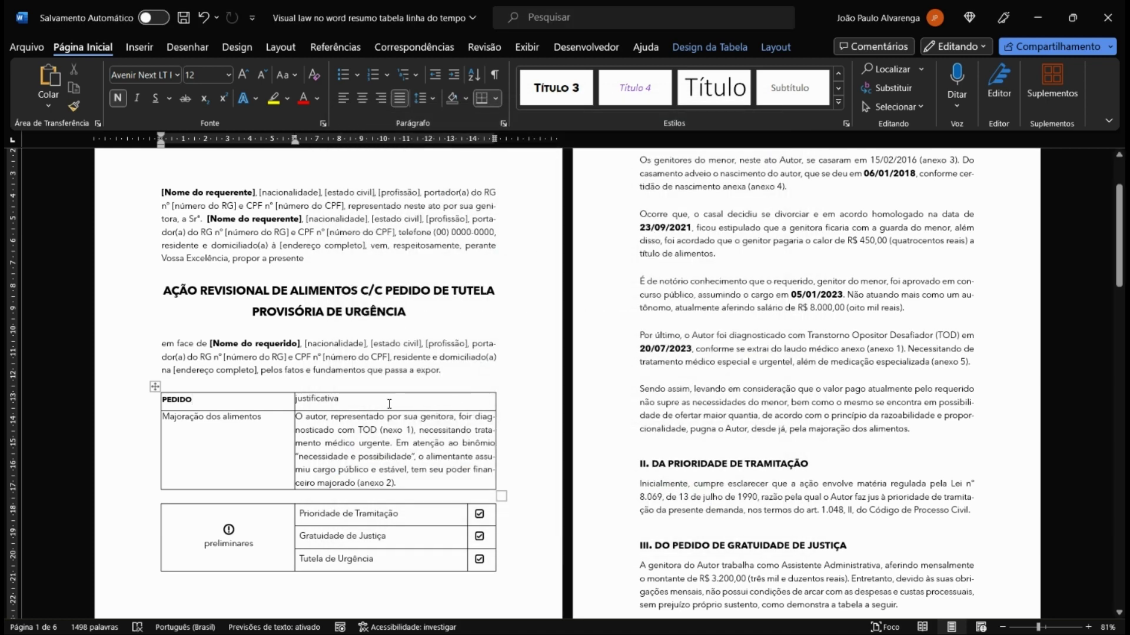
Step: Apply the Título 3 style to the "justificativa" header cell
{"action": "left_click", "coordinate": [389, 404]}
{"action": "left_click", "coordinate": [547, 90]}
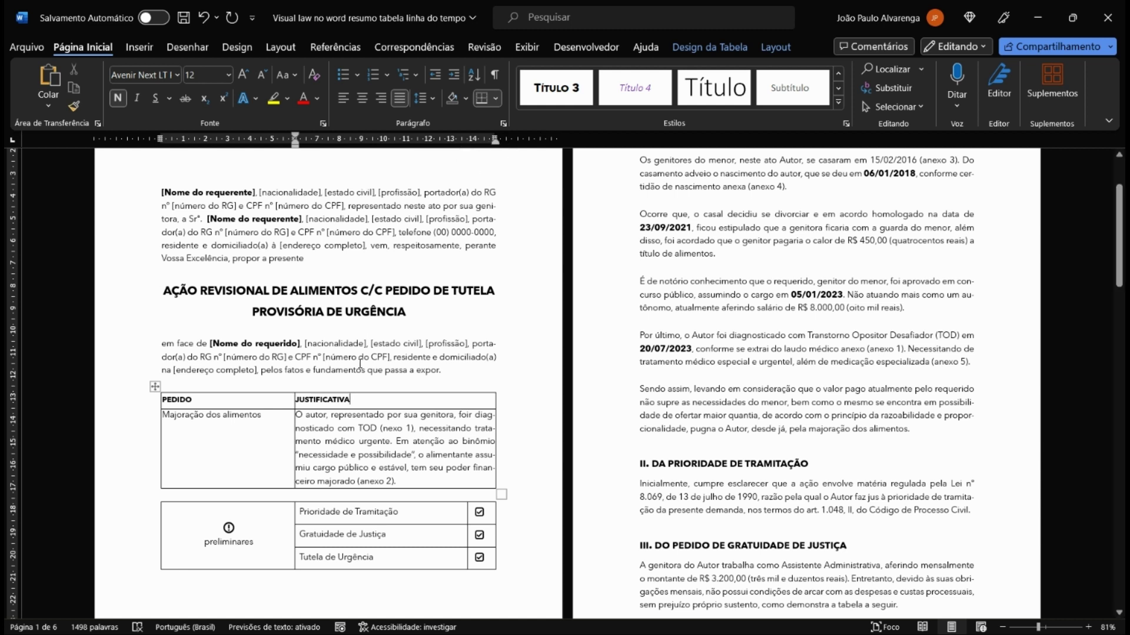
Step: Remove all borders from the pedido and justificativa table
{"action": "left_click", "coordinate": [154, 387]}
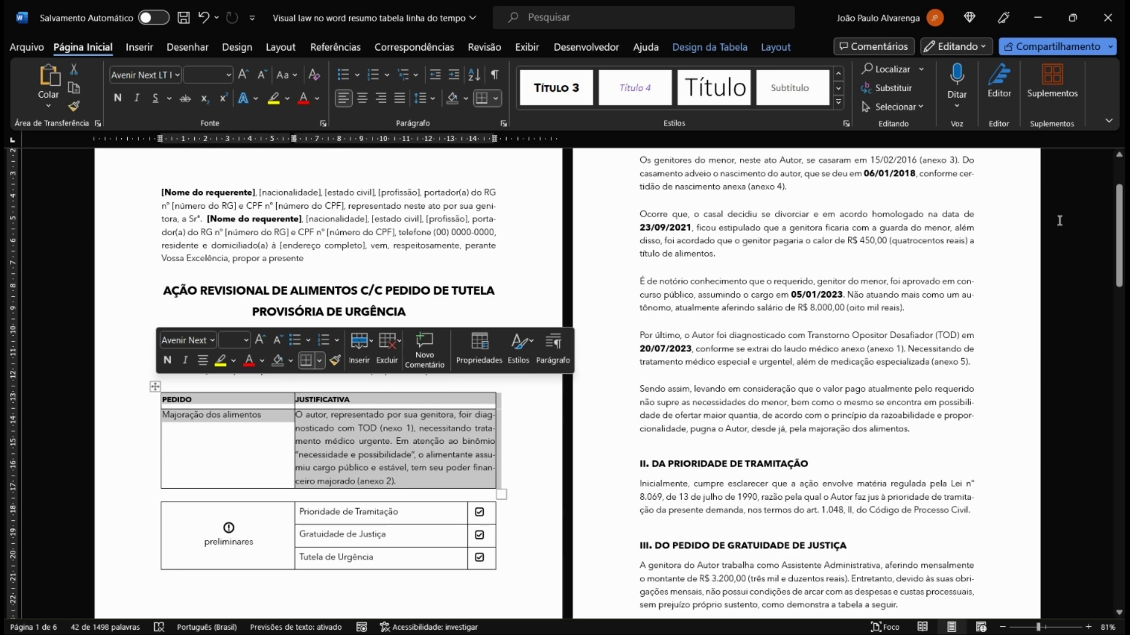
{"action": "left_click", "coordinate": [698, 47]}
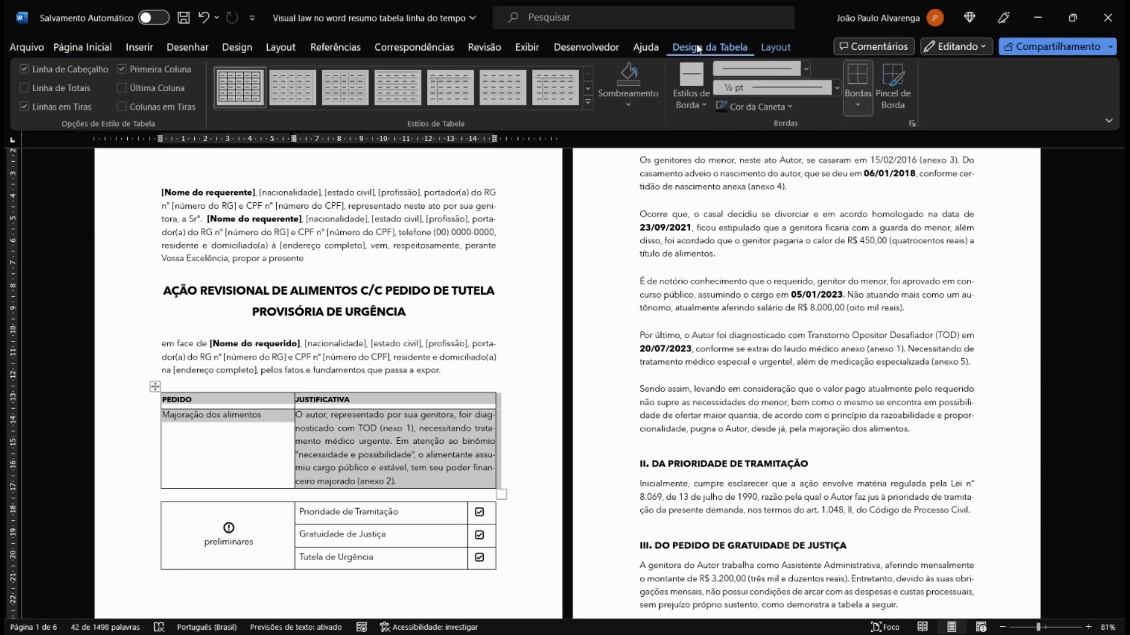
{"action": "left_click", "coordinate": [859, 107]}
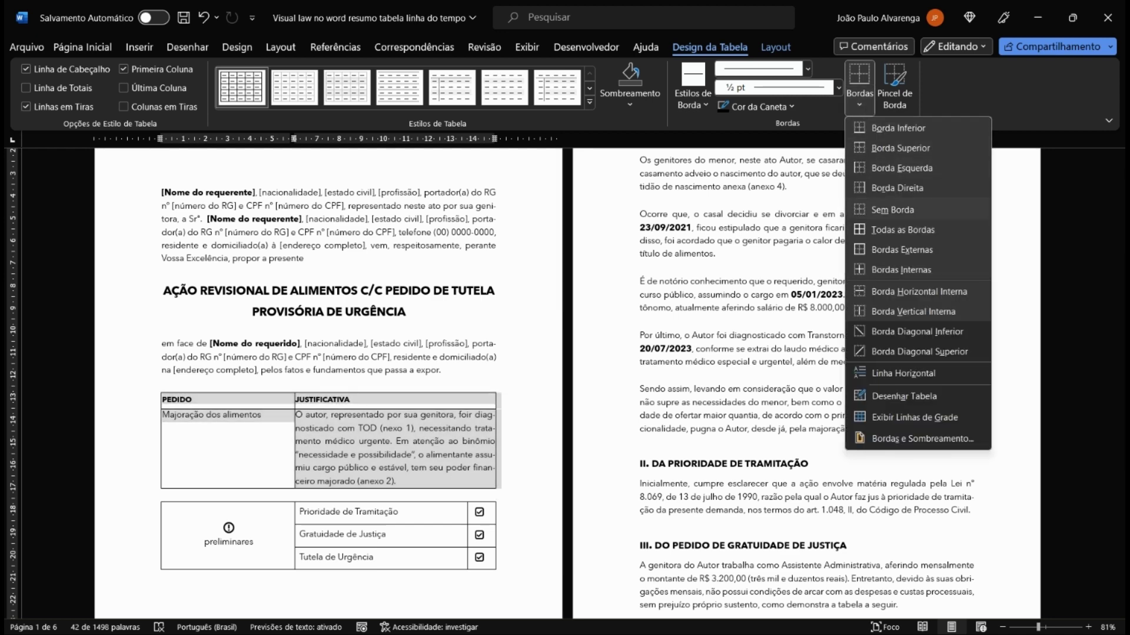
{"action": "left_click", "coordinate": [863, 211]}
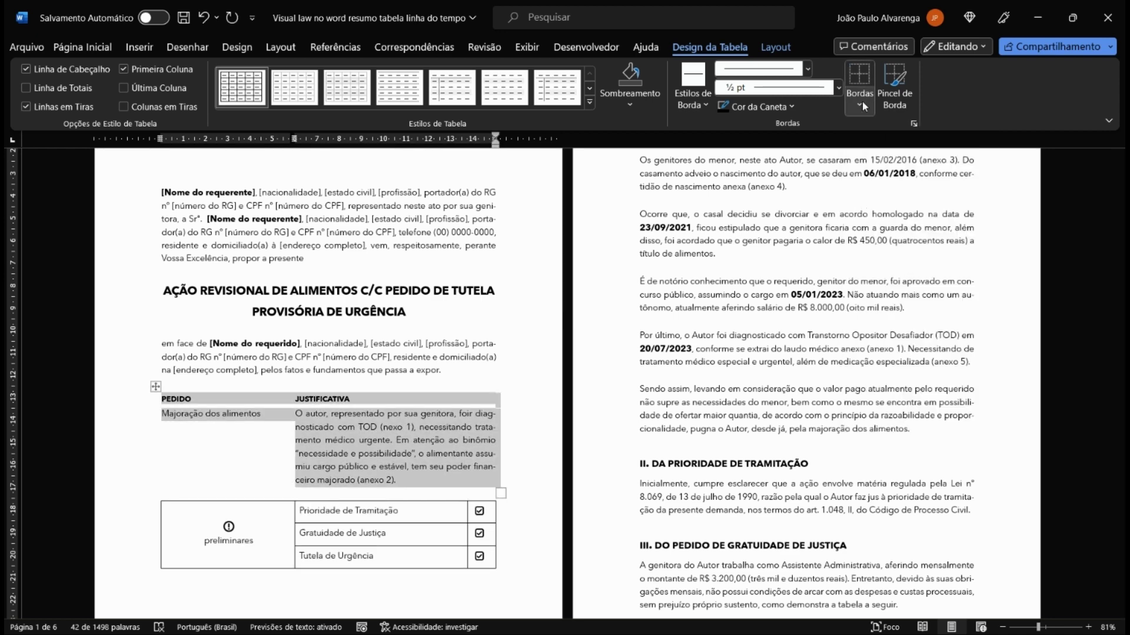
Step: Paint a ½ pt line beneath the Pedido and Justificativa header cells with the border painter
{"action": "left_click", "coordinate": [789, 107]}
{"action": "left_click", "coordinate": [779, 120]}
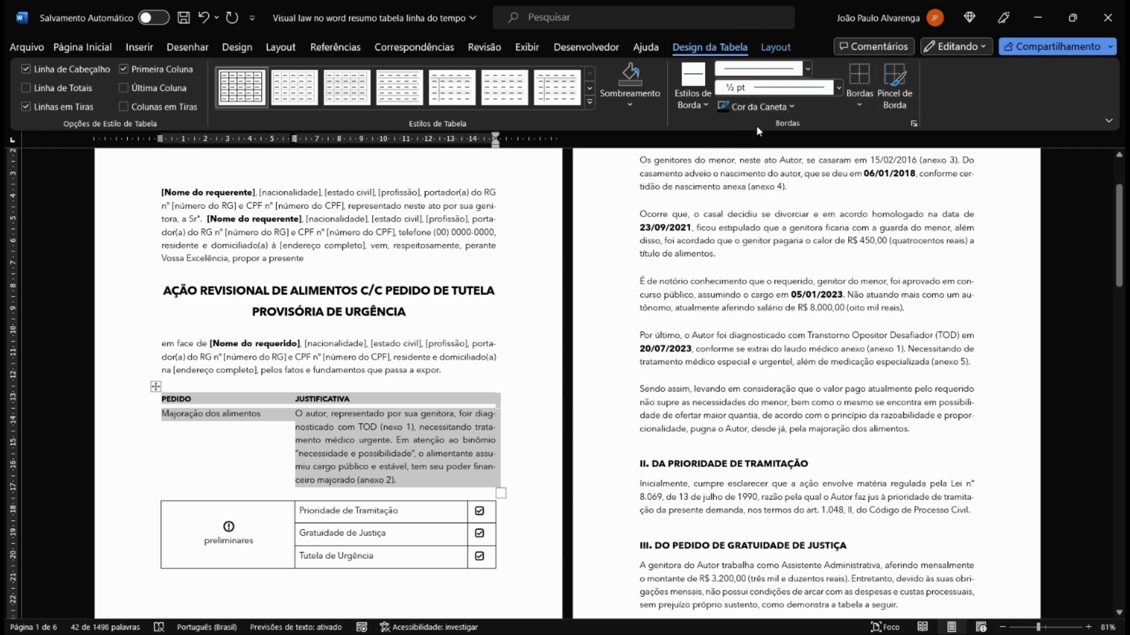
{"action": "left_click", "coordinate": [899, 84]}
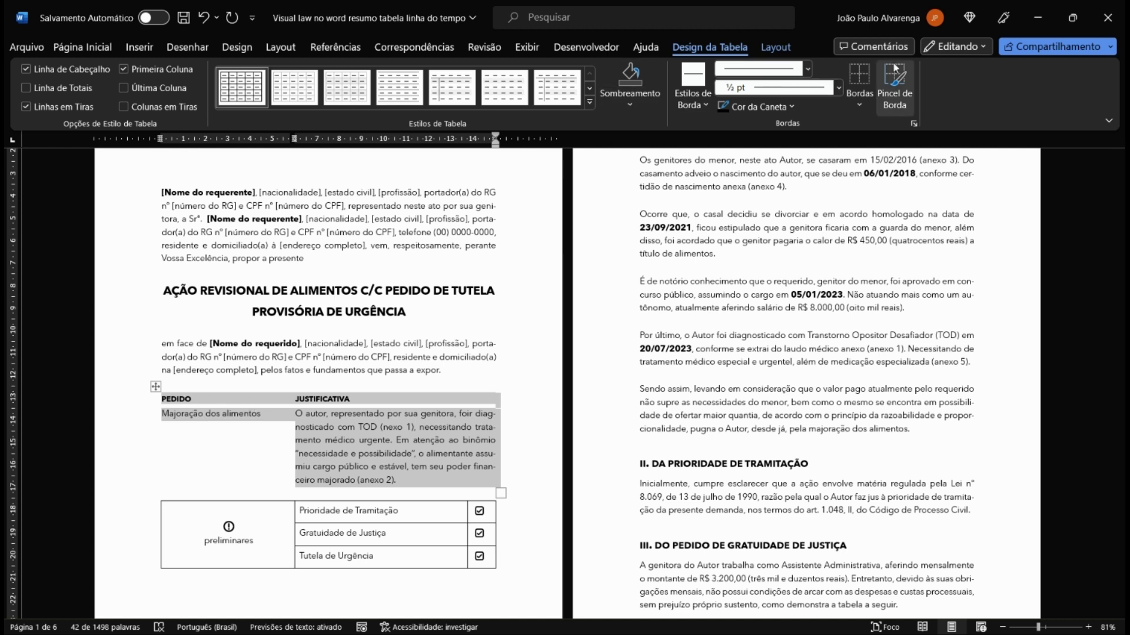
{"action": "left_click", "coordinate": [894, 85]}
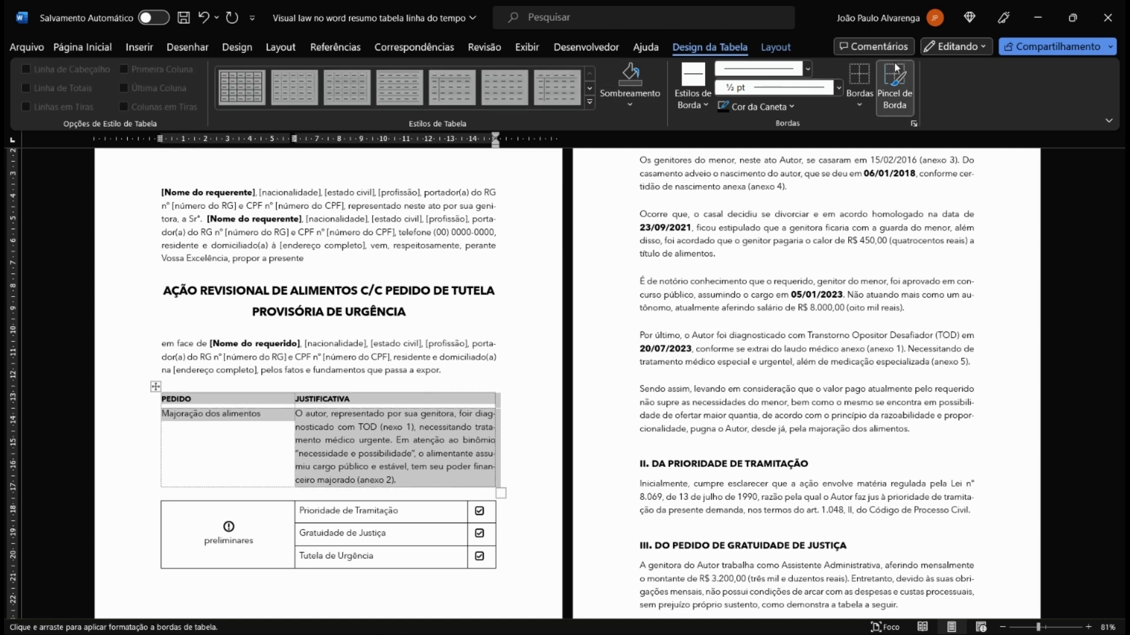
{"action": "left_click_drag", "start_coordinate": [163, 402], "coordinate": [297, 402]}
{"action": "left_click", "coordinate": [170, 402]}
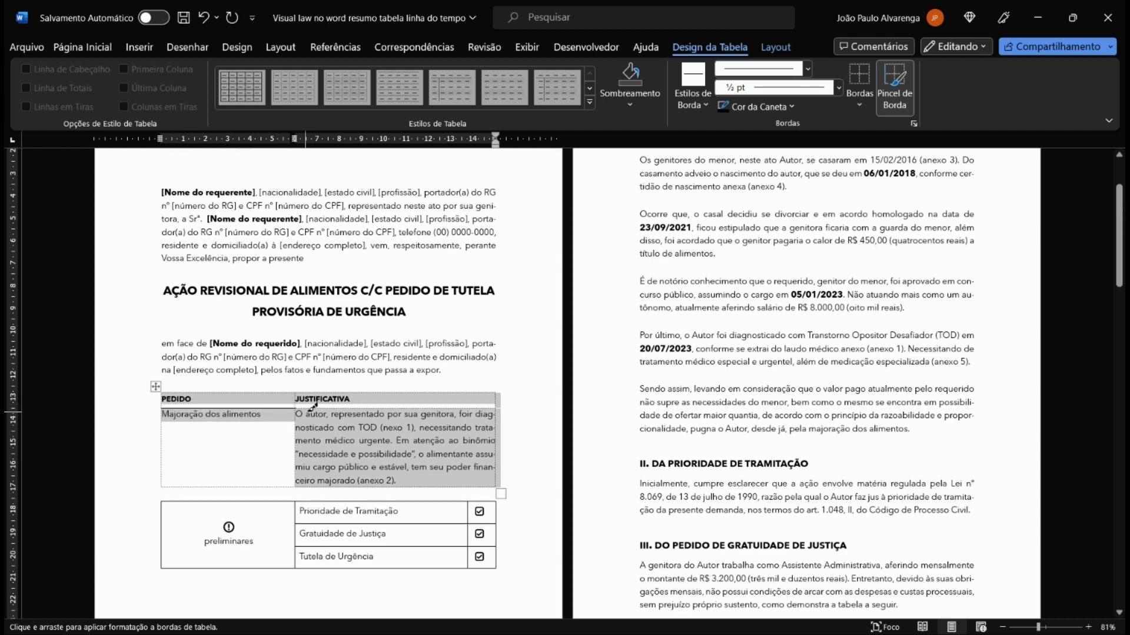
{"action": "left_click", "coordinate": [352, 406]}
{"action": "double_click", "coordinate": [429, 357]}
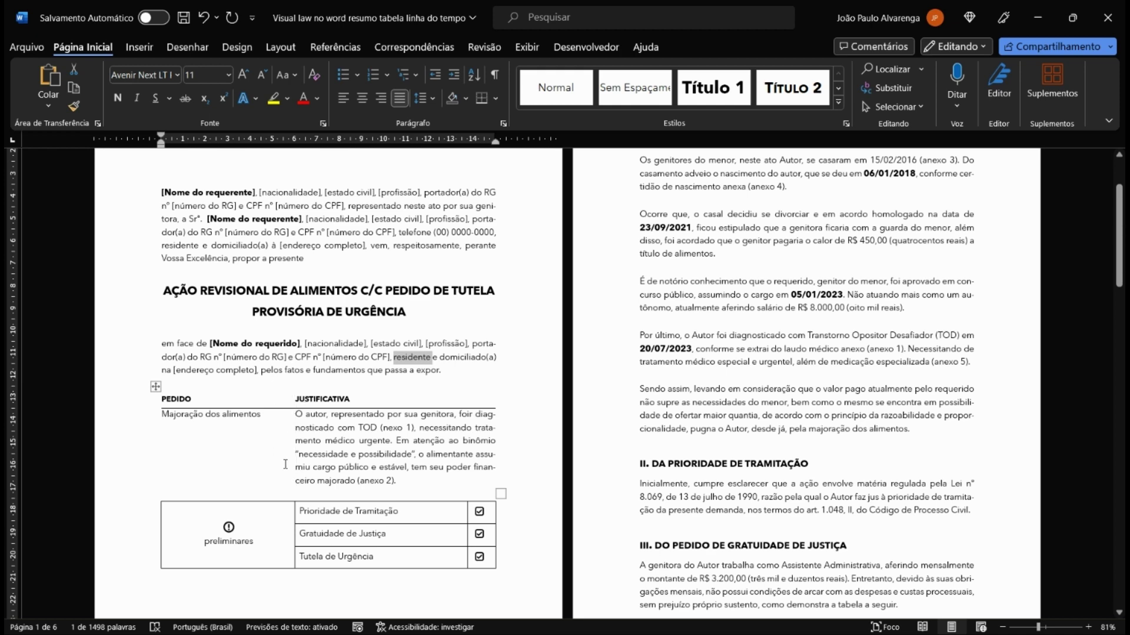
Step: Set the Superior cell margin of the "Majoração dos alimentos" cell to 0,2 cm
{"action": "left_click", "coordinate": [203, 433]}
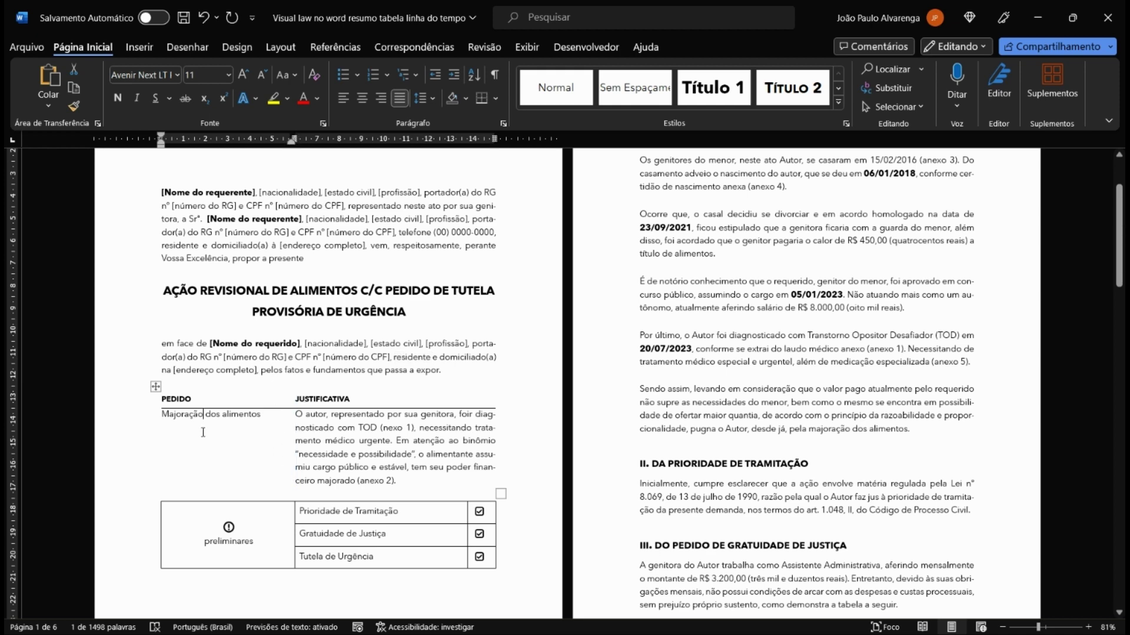
{"action": "right_click", "coordinate": [258, 423]}
{"action": "left_click", "coordinate": [363, 365]}
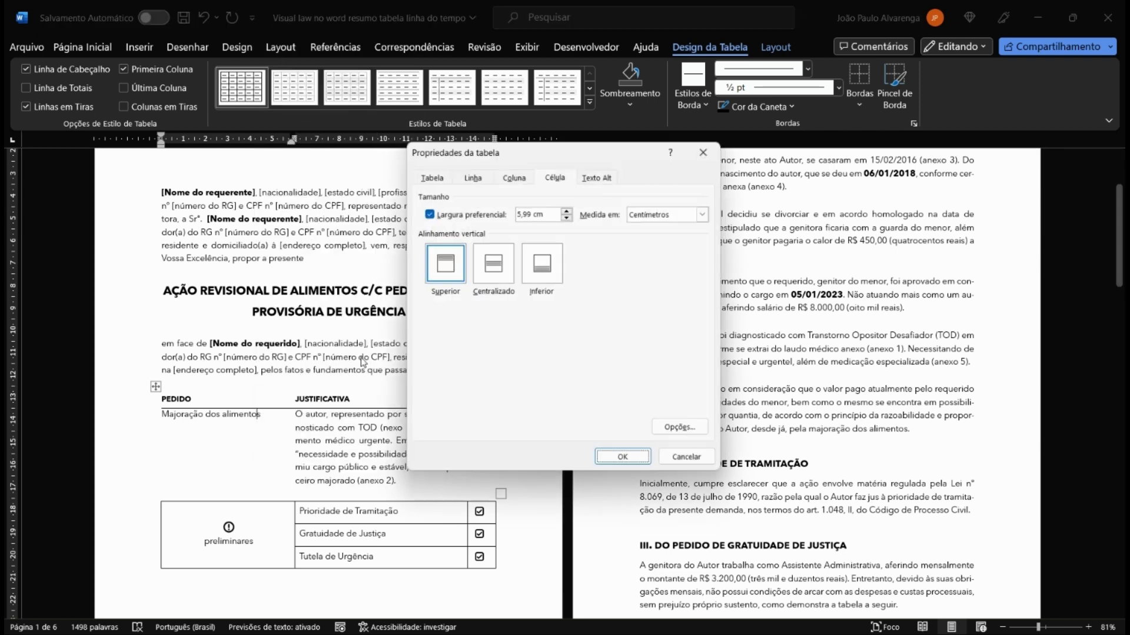
{"action": "left_click", "coordinate": [679, 428]}
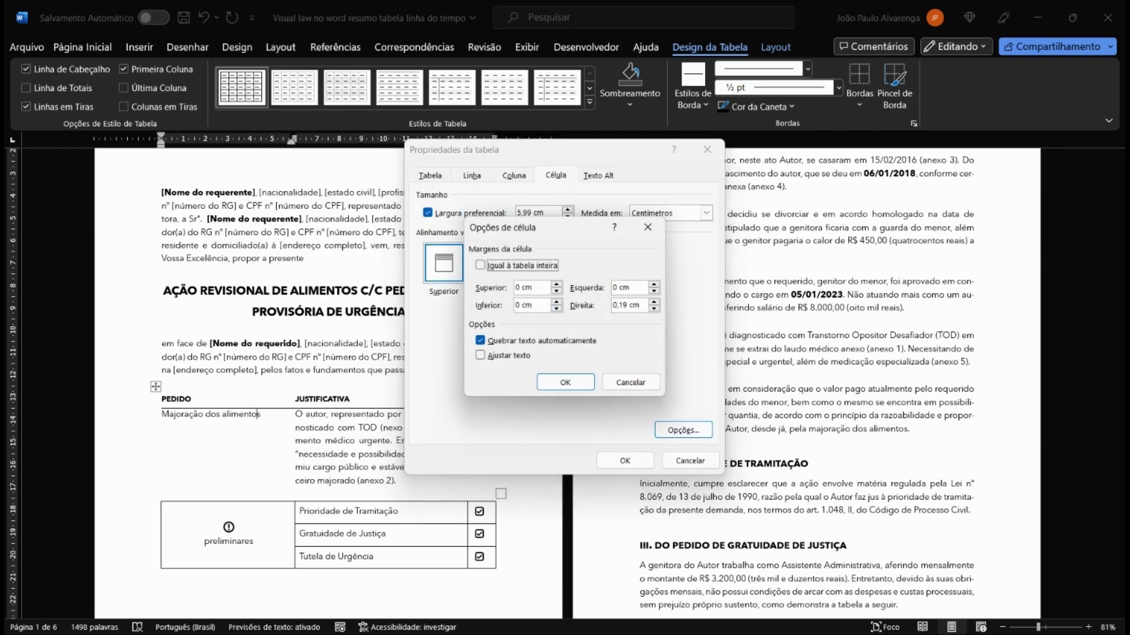
{"action": "left_click", "coordinate": [519, 288]}
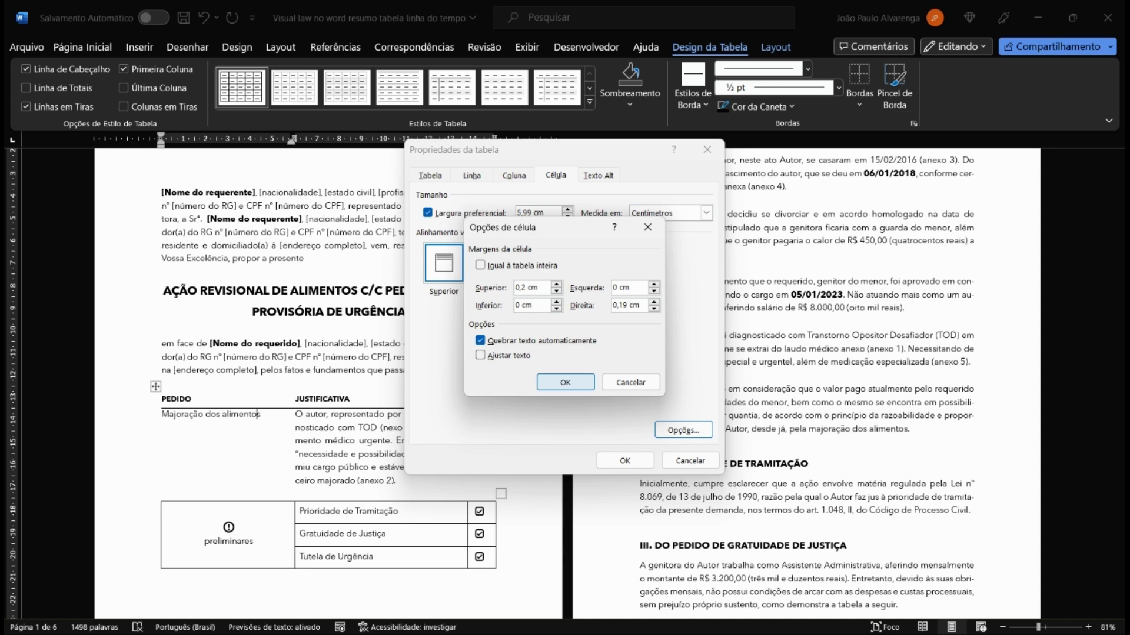
{"action": "key", "text": "Return"}
{"action": "key", "text": "Return"}
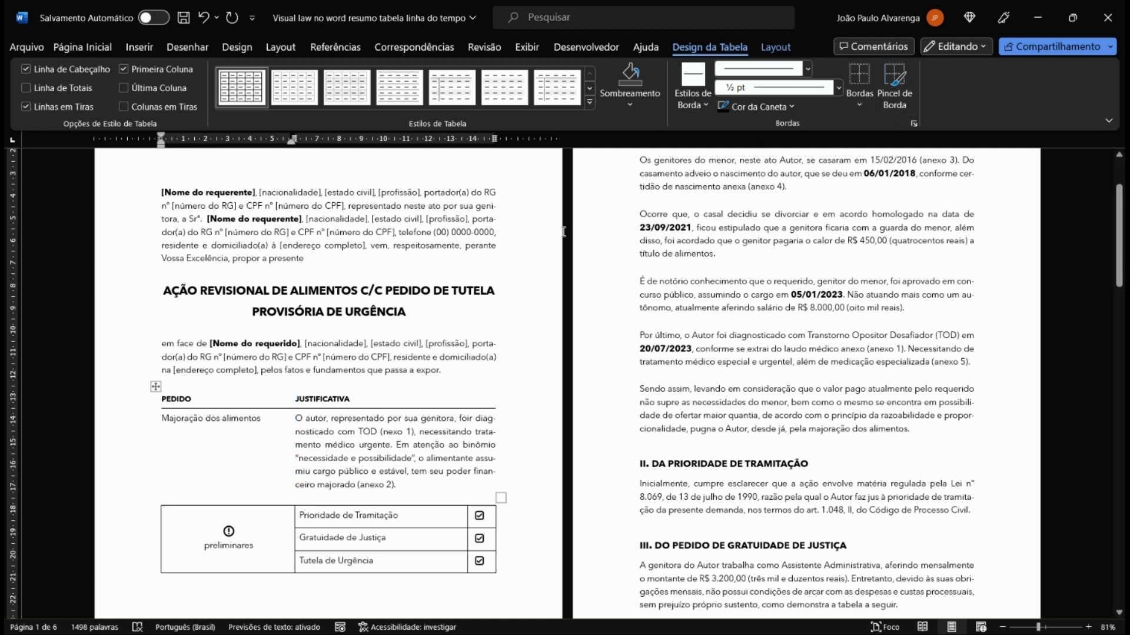
Step: Repaint the line beneath the Pedido header cell with a 1 pt border
{"action": "left_click", "coordinate": [839, 89]}
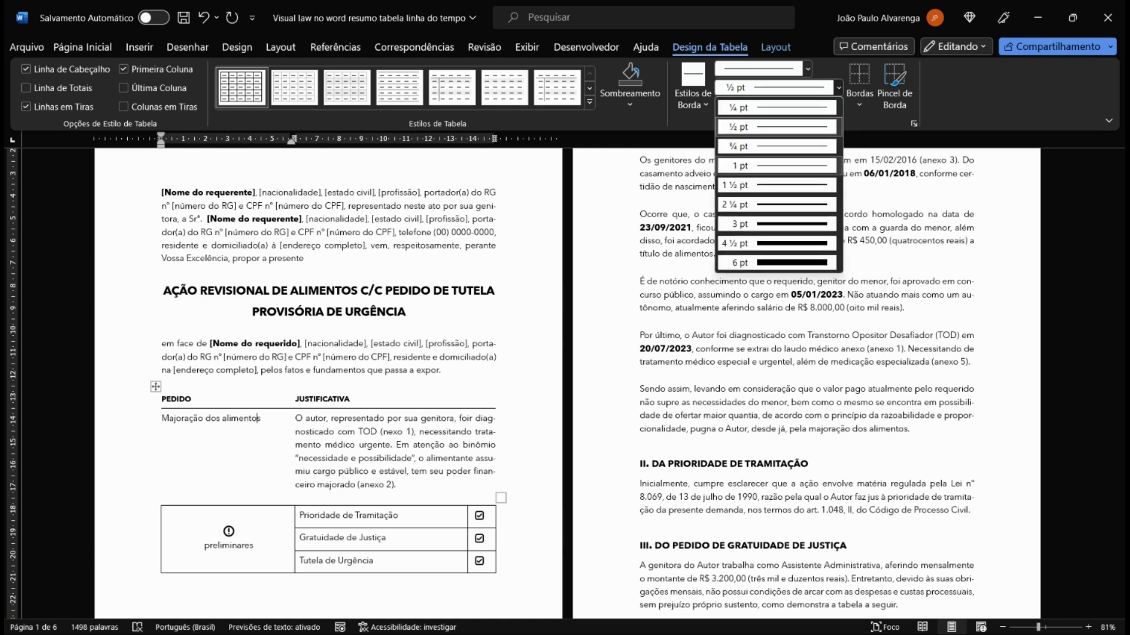
{"action": "left_click", "coordinate": [777, 166]}
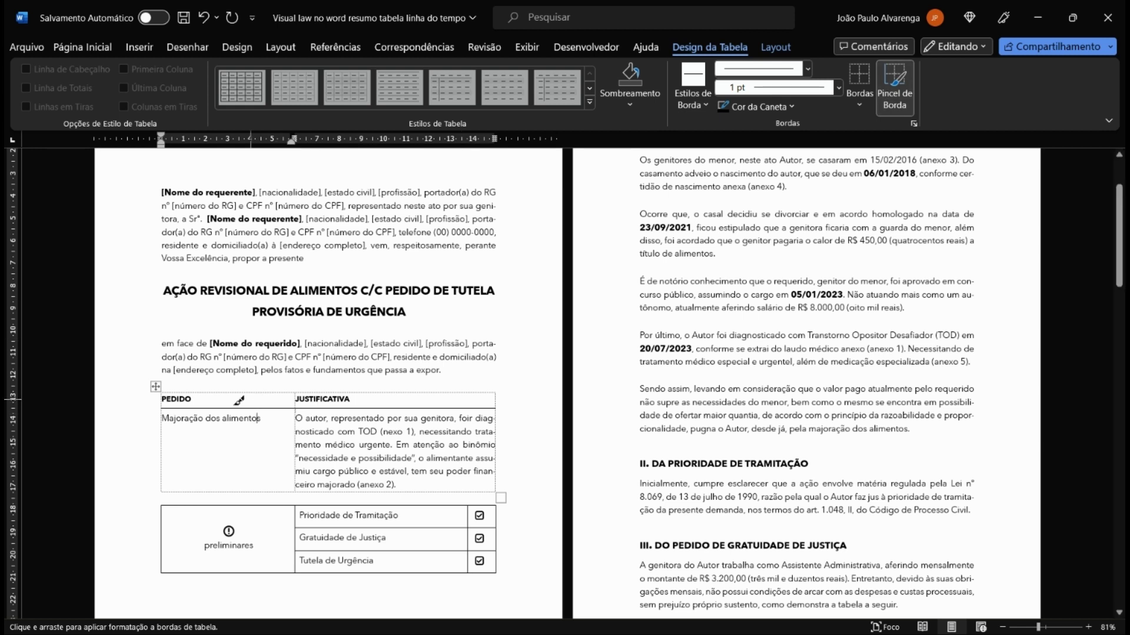
{"action": "left_click_drag", "start_coordinate": [191, 406], "coordinate": [244, 405]}
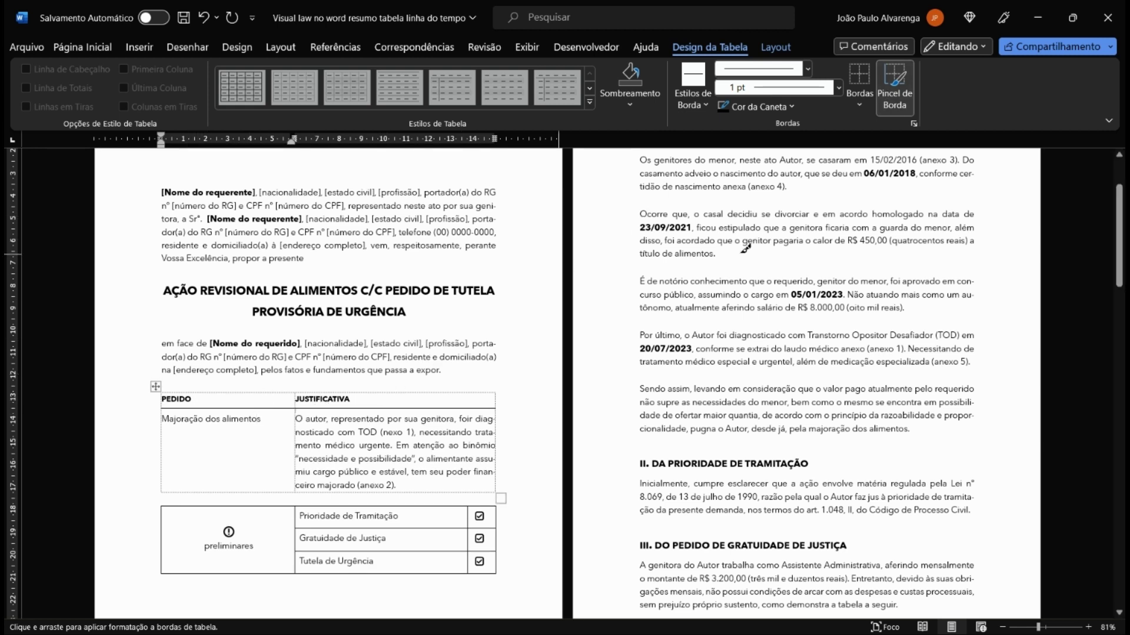
Step: Paint a white 6 pt vertical border between the Pedido and Justificativa columns to separate their header lines
{"action": "left_click", "coordinate": [839, 88]}
{"action": "left_click", "coordinate": [772, 262]}
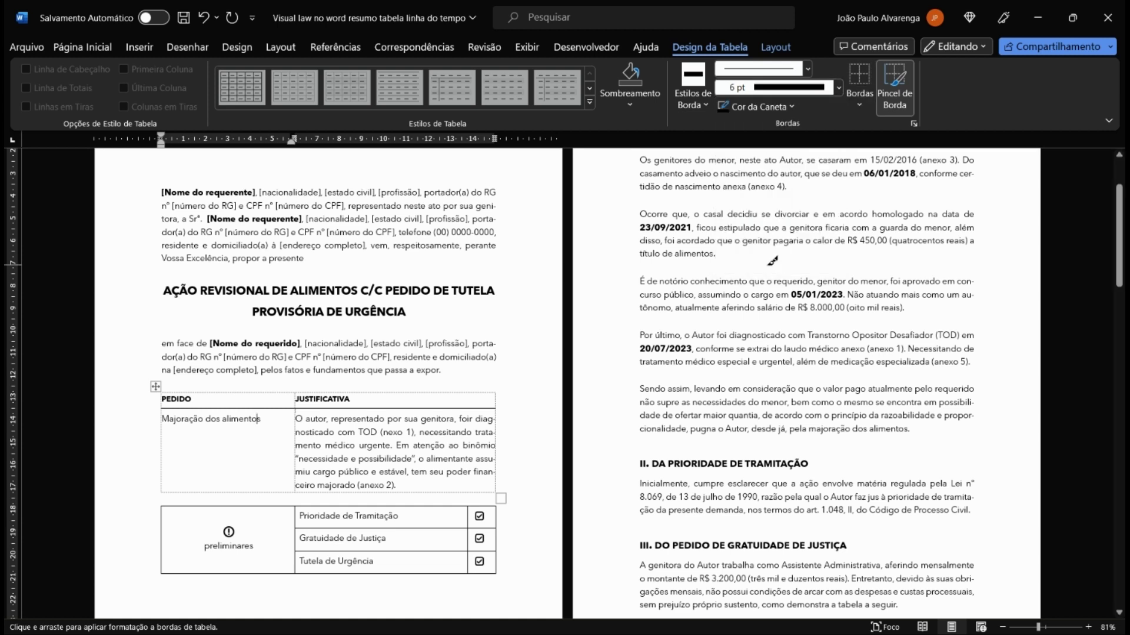
{"action": "left_click", "coordinate": [789, 109]}
{"action": "left_click", "coordinate": [721, 167]}
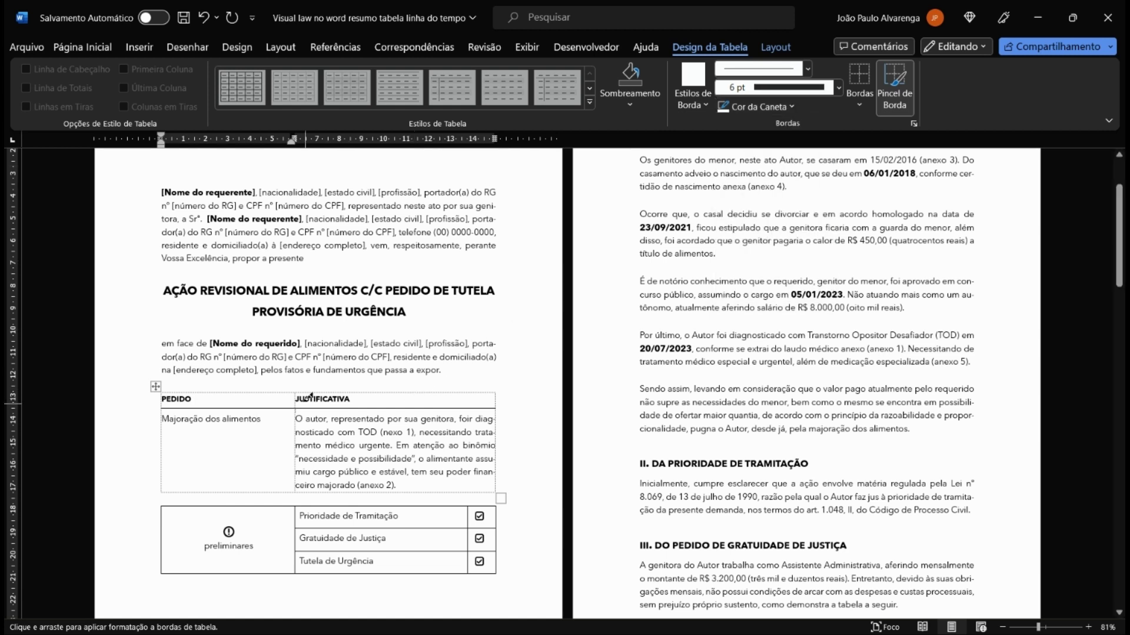
{"action": "left_click_drag", "start_coordinate": [299, 390], "coordinate": [297, 447]}
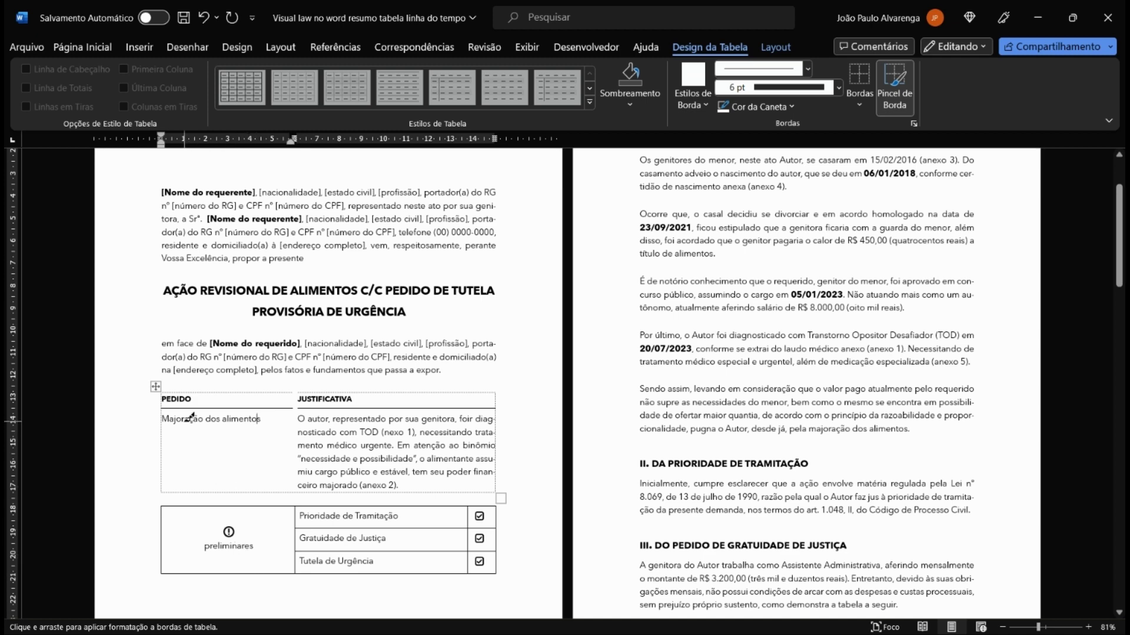
{"action": "double_click", "coordinate": [282, 312]}
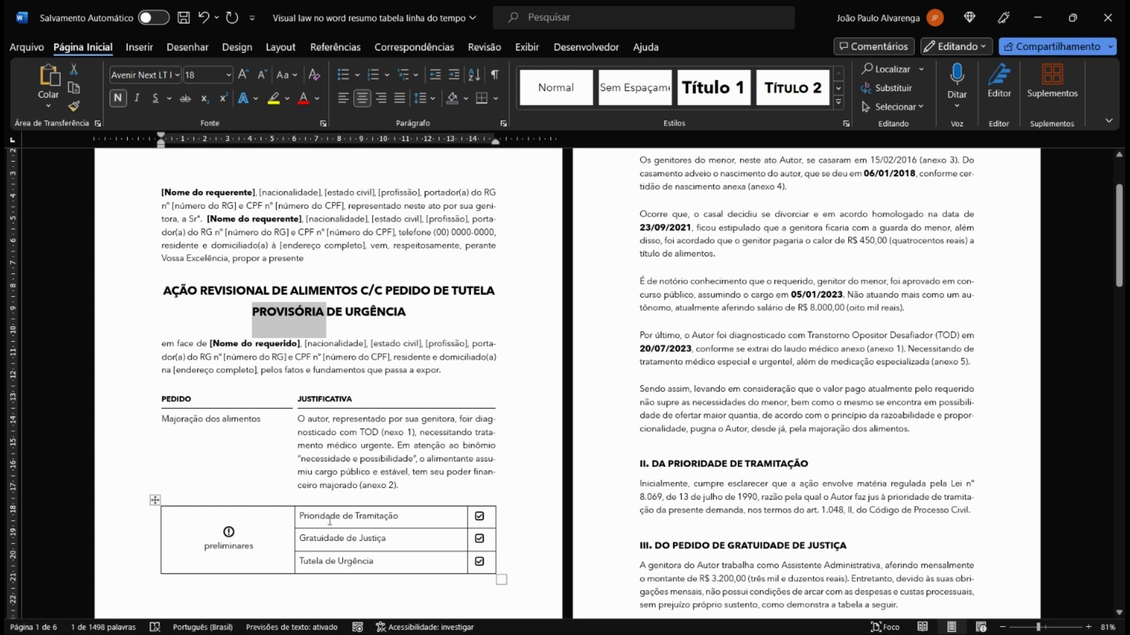
Step: Apply the Título 3 style to the "preliminares" label and center it, and bold the three items beside it
{"action": "left_click", "coordinate": [245, 549]}
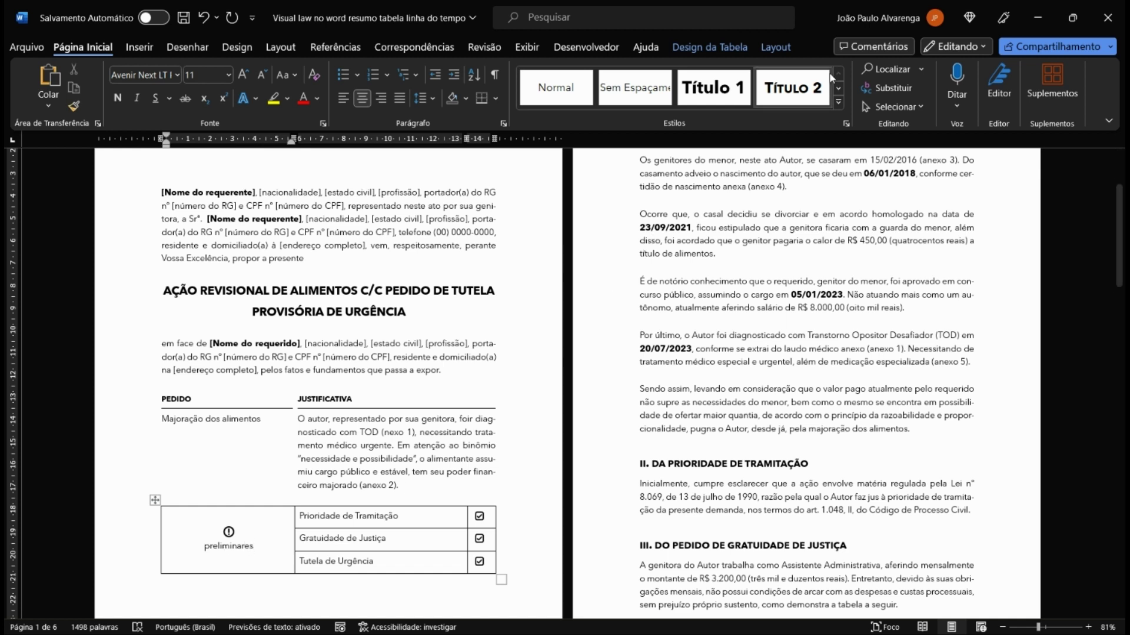
{"action": "left_click", "coordinate": [838, 88]}
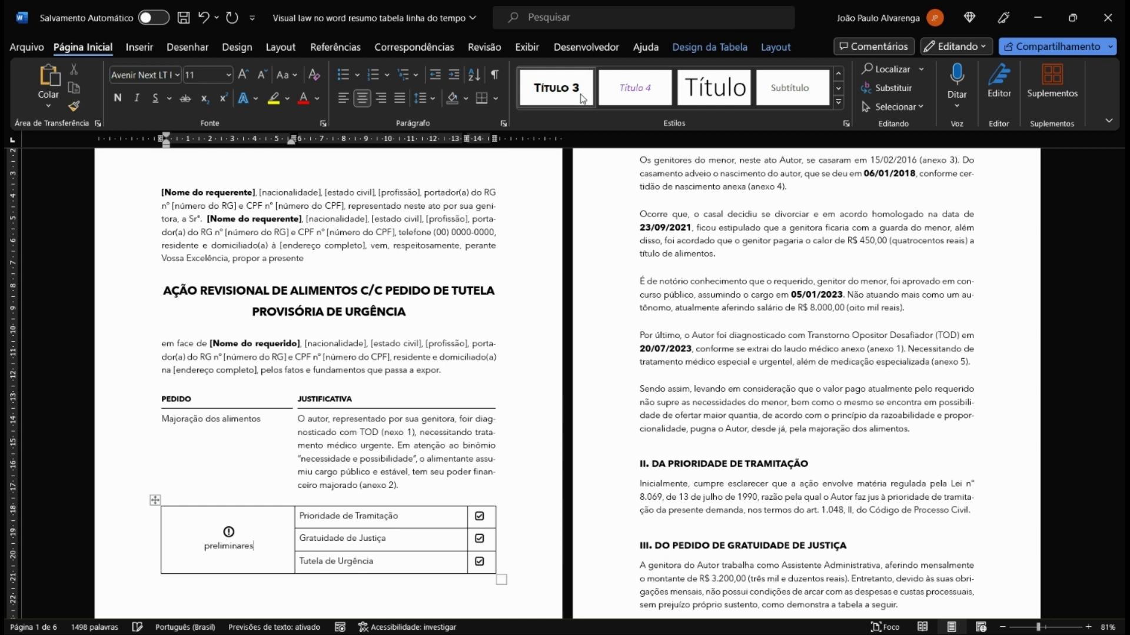
{"action": "left_click", "coordinate": [556, 88]}
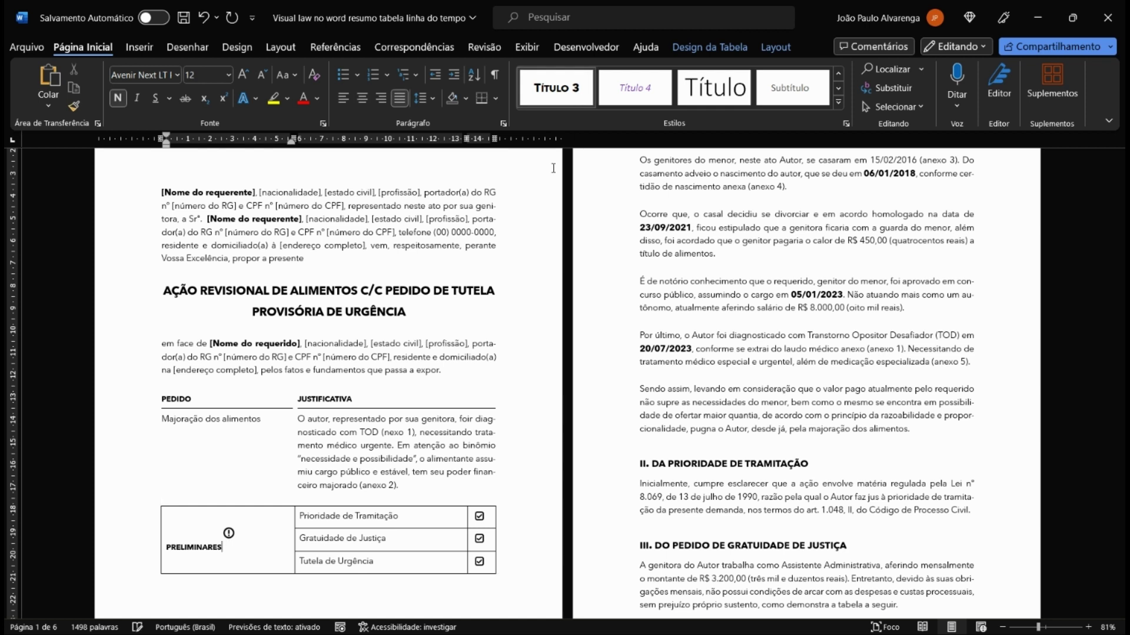
{"action": "left_click", "coordinate": [360, 99]}
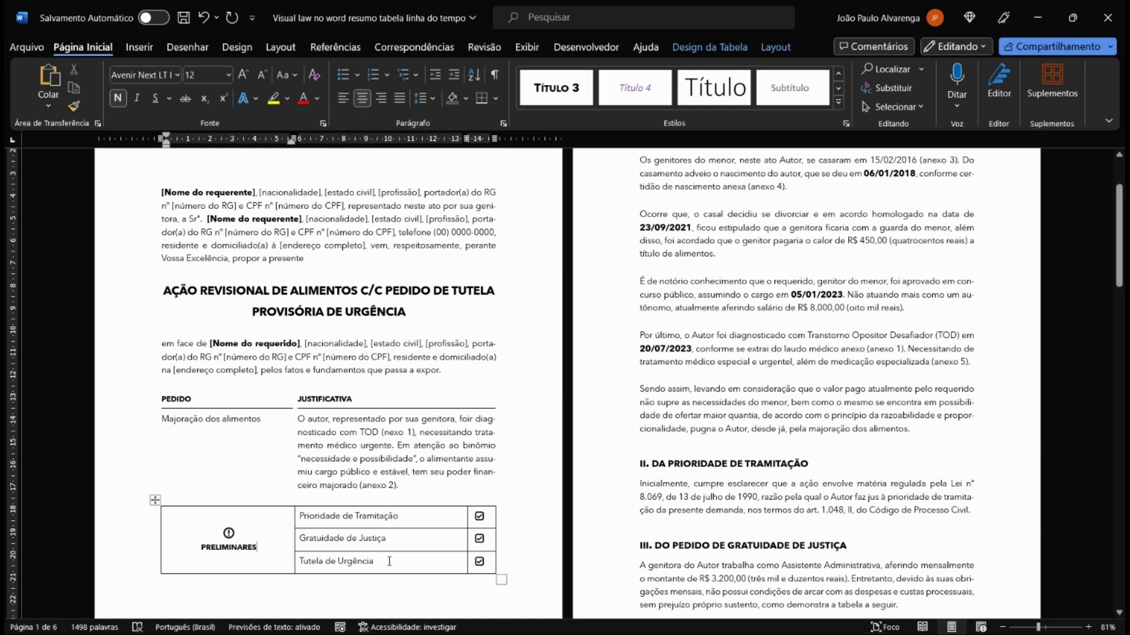
{"action": "left_click_drag", "start_coordinate": [389, 561], "coordinate": [360, 518]}
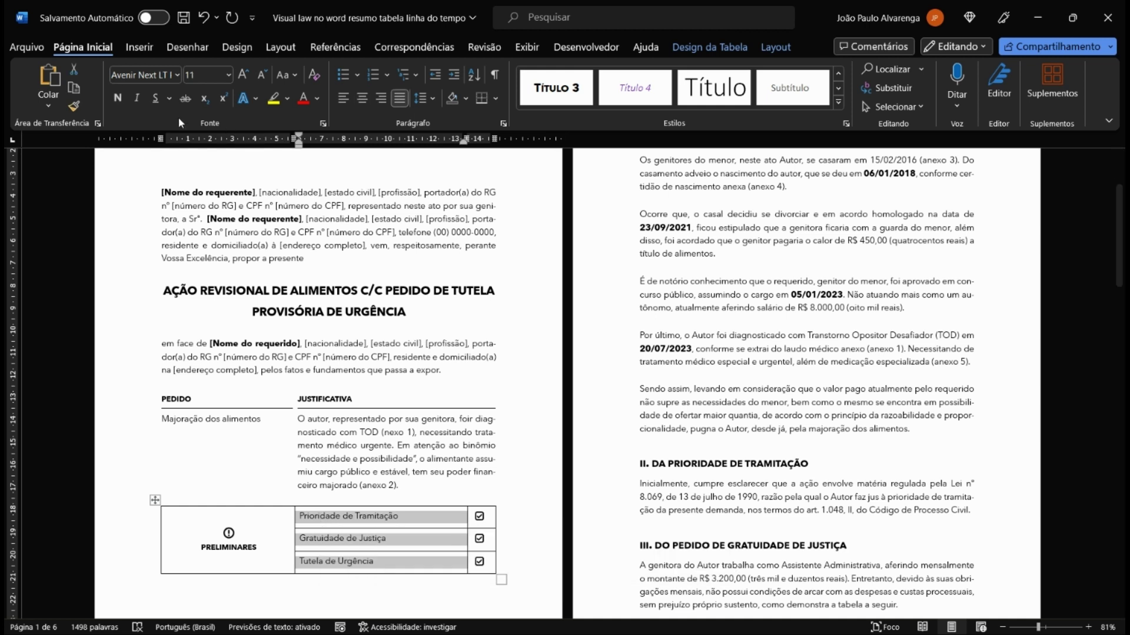
{"action": "left_click", "coordinate": [119, 99]}
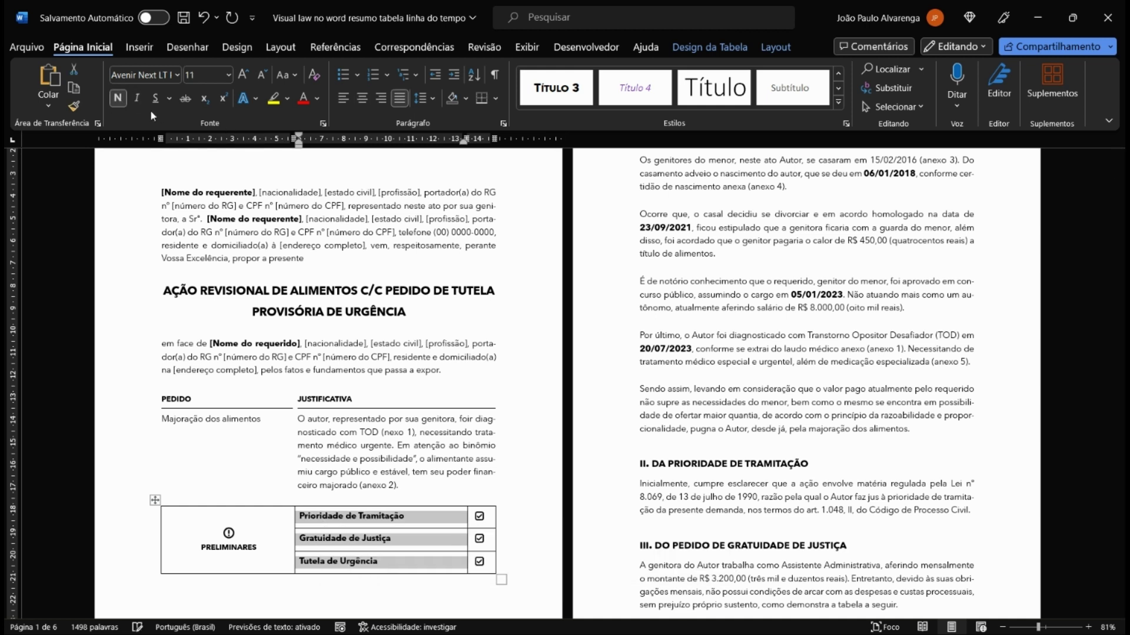
Step: Shade the Preliminares cell with a grey from the theme colors
{"action": "left_click", "coordinate": [227, 518]}
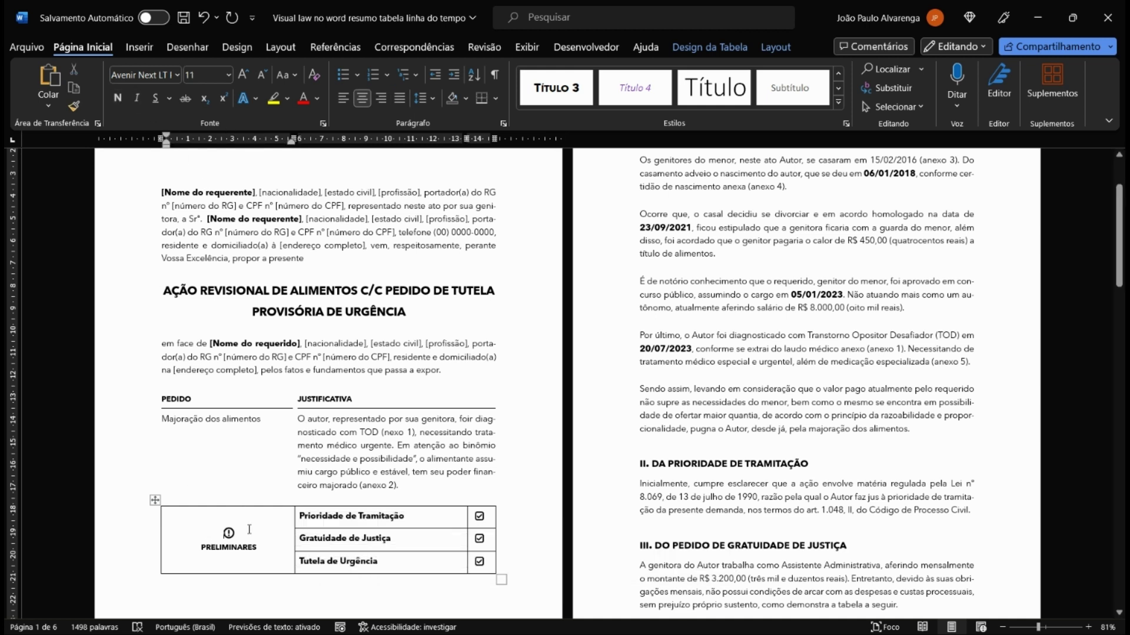
{"action": "left_click", "coordinate": [695, 46]}
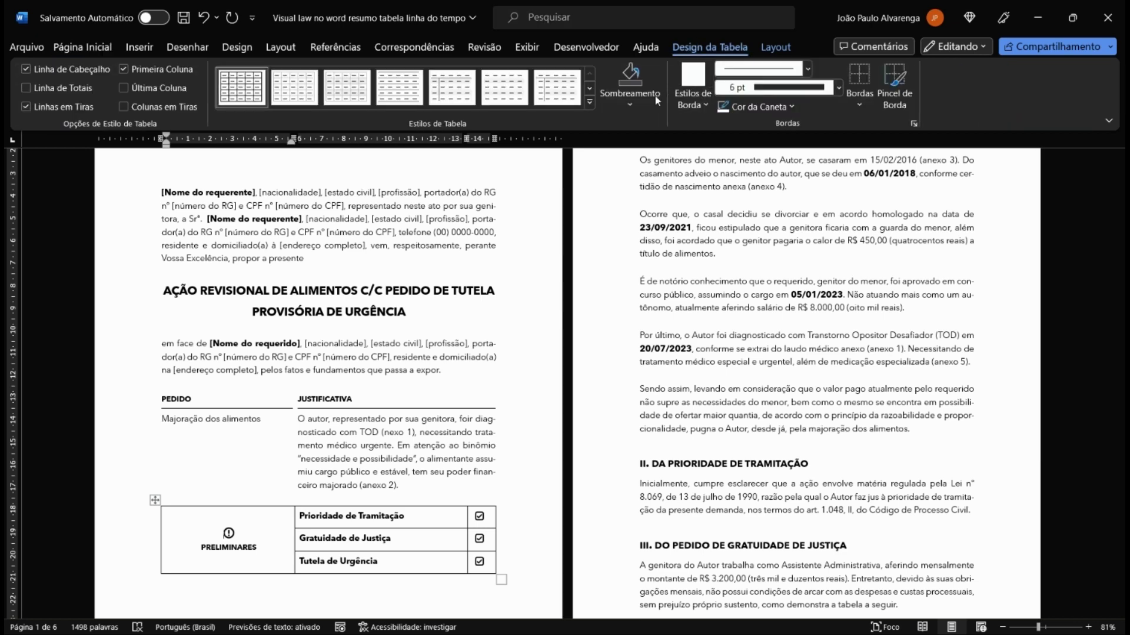
{"action": "left_click", "coordinate": [633, 103]}
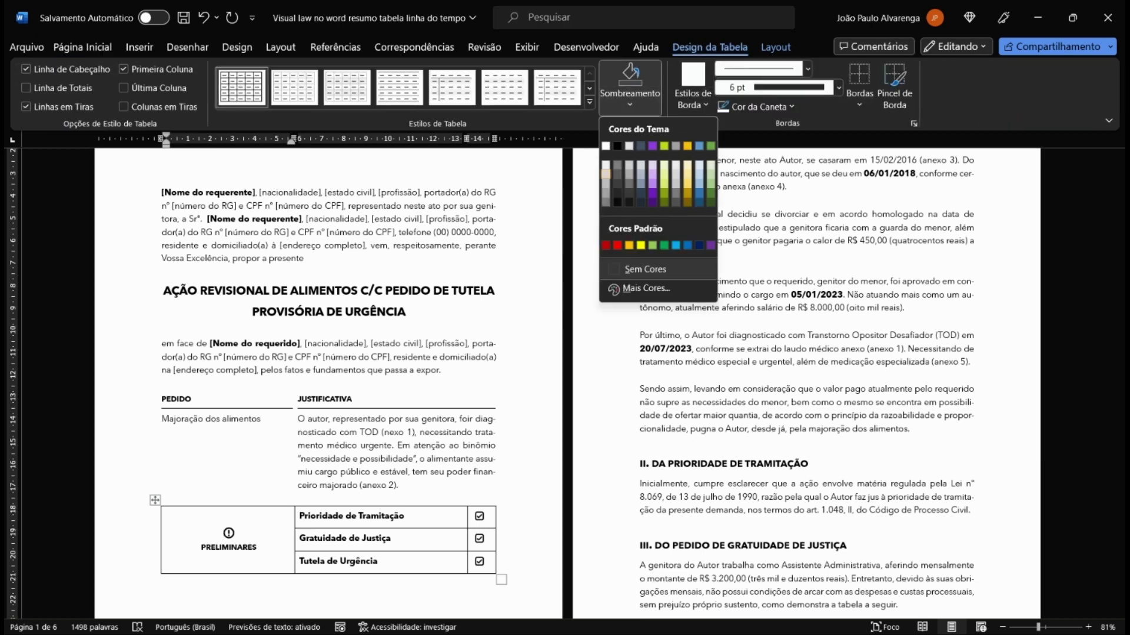
{"action": "left_click", "coordinate": [606, 173]}
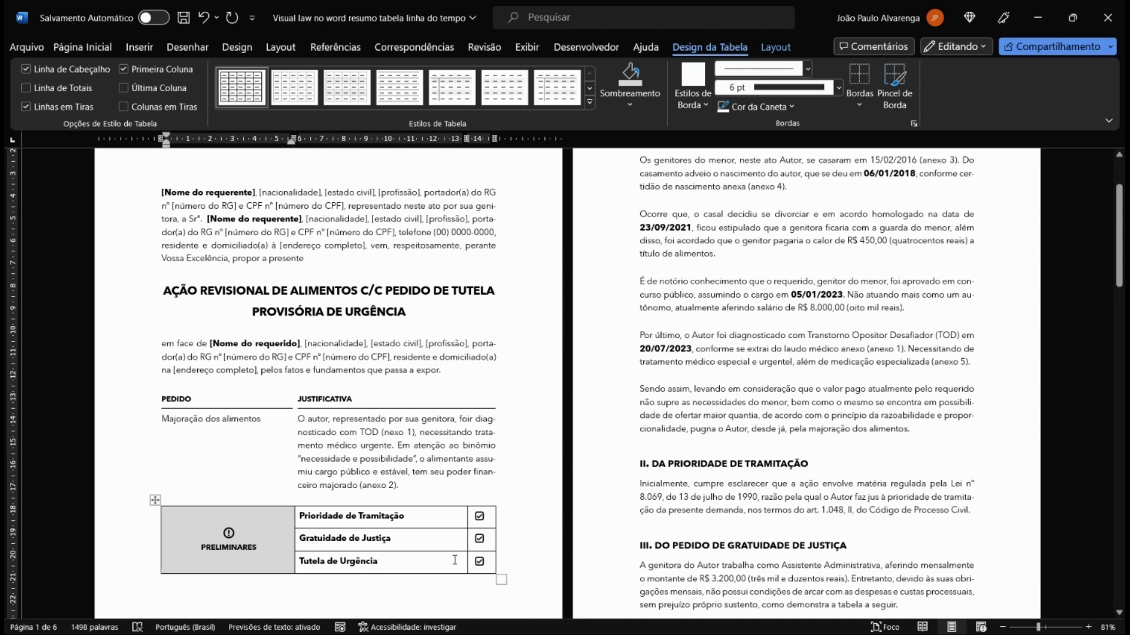
Step: Shade the three preliminary item cells and their checkbox cells with a lighter grey
{"action": "left_click_drag", "start_coordinate": [492, 564], "coordinate": [488, 515]}
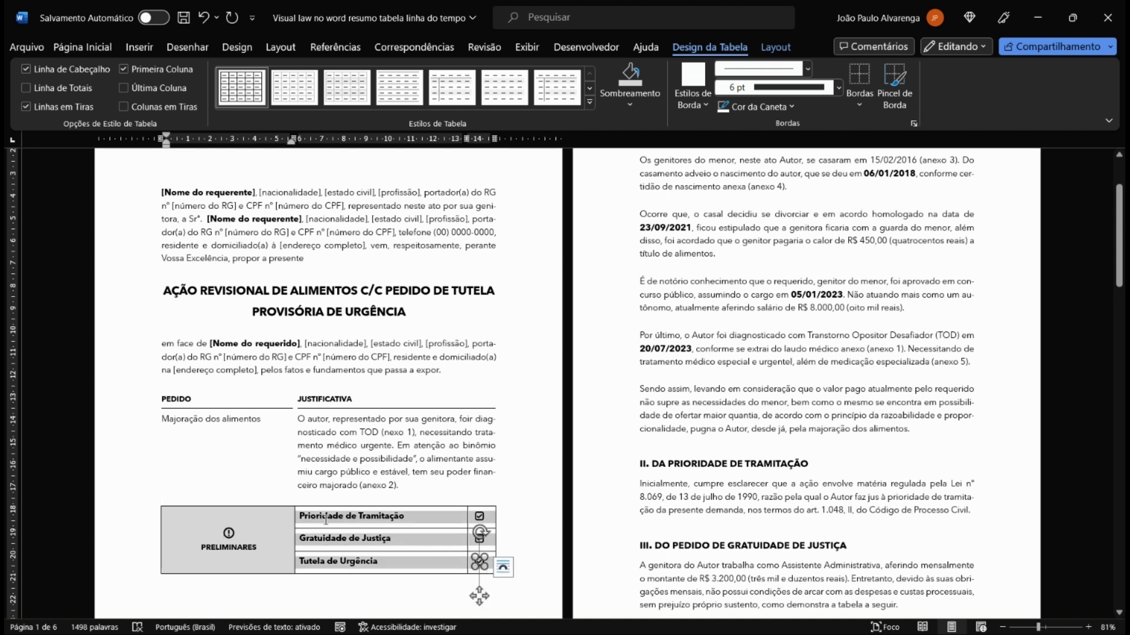
{"action": "left_click", "coordinate": [634, 103]}
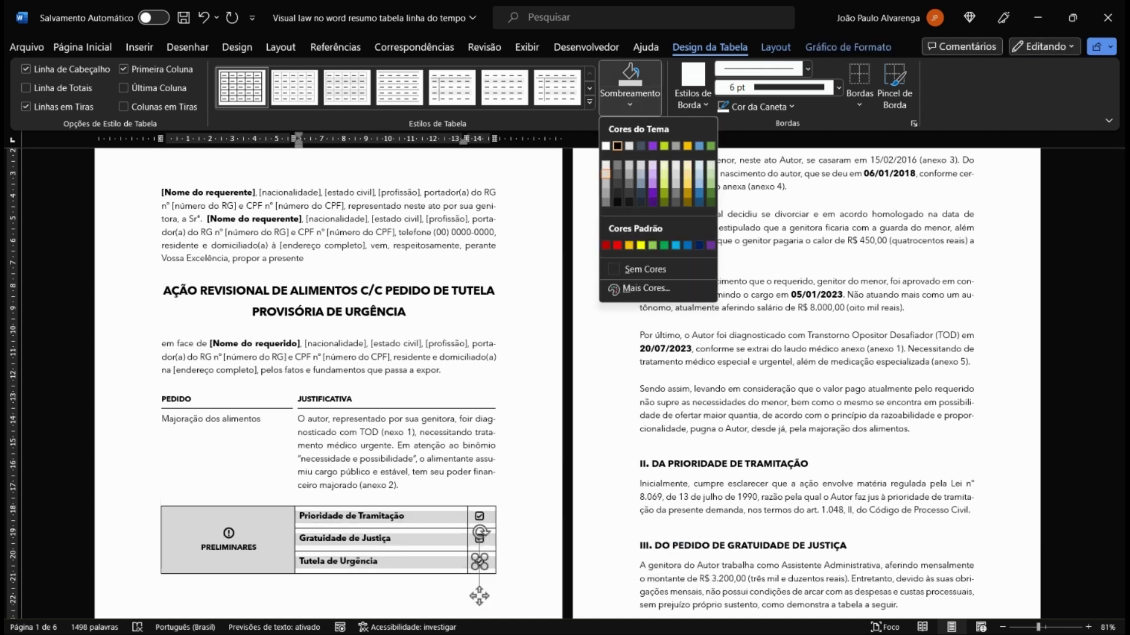
{"action": "key", "text": "Escape"}
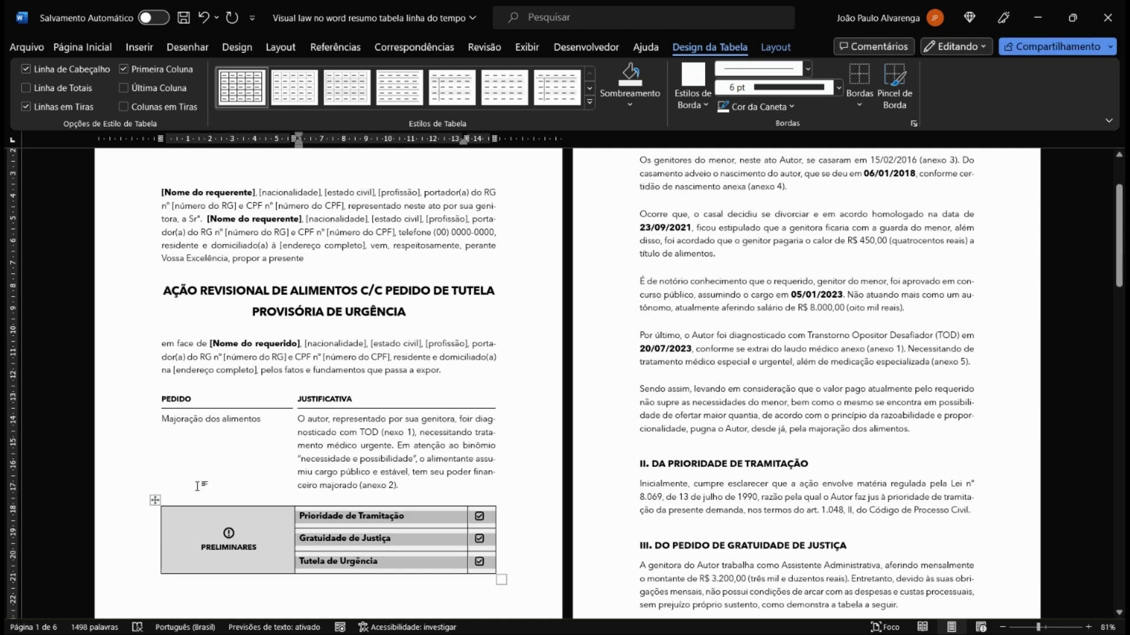
Step: Remove all borders from the preliminares table
{"action": "left_click", "coordinate": [152, 501]}
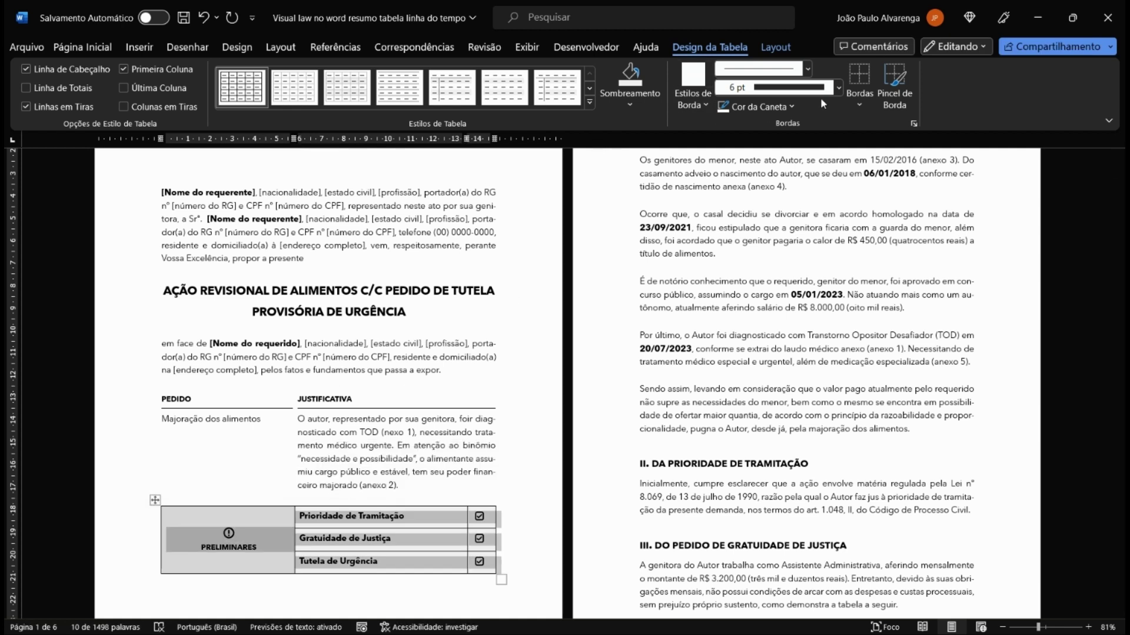
{"action": "left_click", "coordinate": [856, 80]}
{"action": "left_click", "coordinate": [522, 458]}
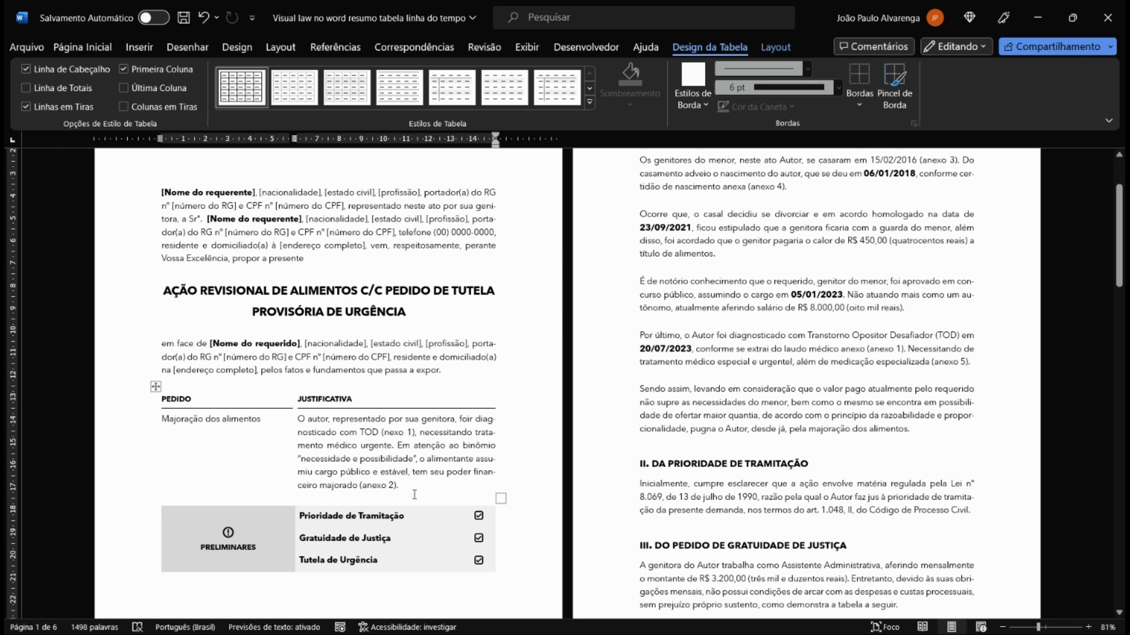
Step: Insert blank lines above the requerente qualification paragraph to move the first page's content down
{"action": "scroll", "coordinate": [353, 436], "scroll_direction": "down", "scroll_amount": 3}
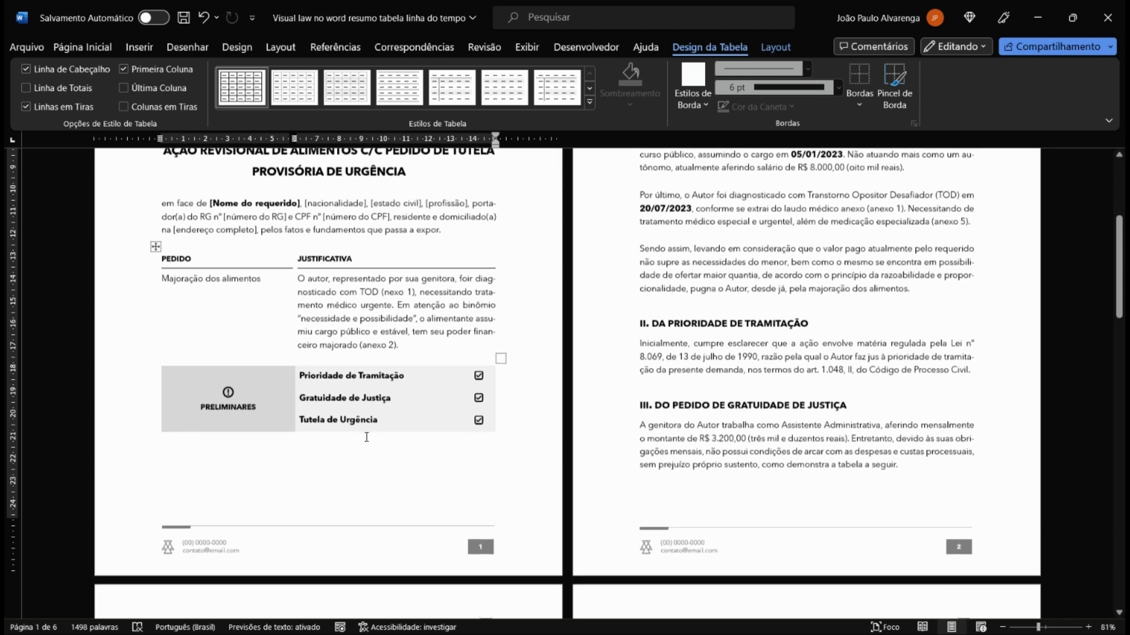
{"action": "scroll", "coordinate": [366, 413], "scroll_direction": "up", "scroll_amount": 4}
{"action": "scroll", "coordinate": [366, 413], "scroll_direction": "up", "scroll_amount": 2}
{"action": "left_click", "coordinate": [388, 235]}
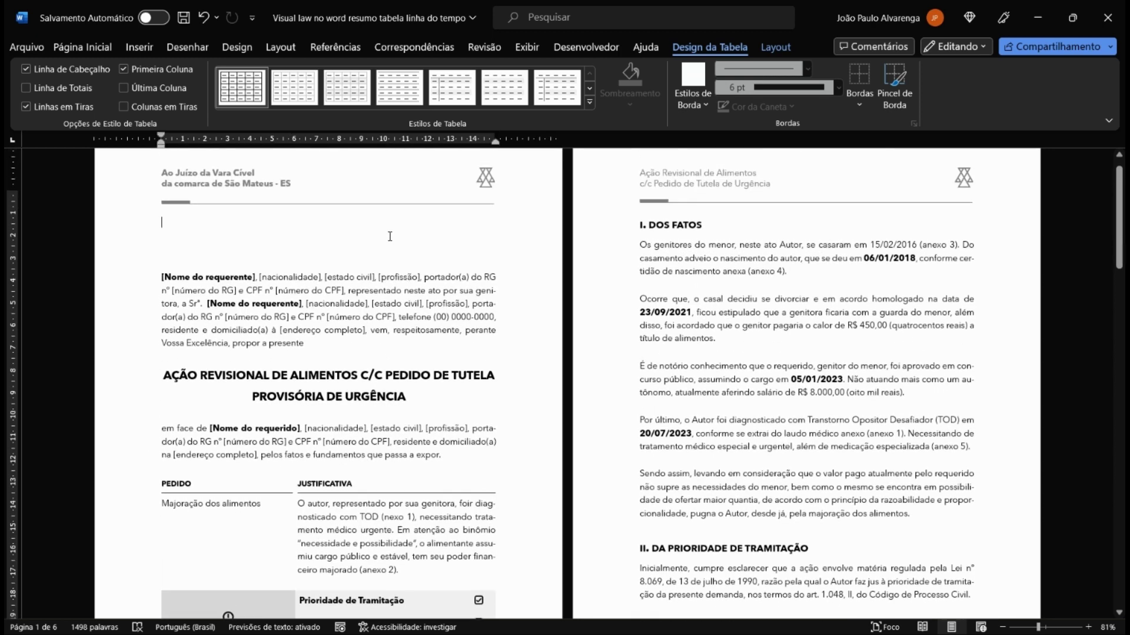
{"action": "scroll", "coordinate": [893, 415], "scroll_direction": "down", "scroll_amount": 3}
{"action": "key", "text": "Return"}
{"action": "key", "text": "Return"}
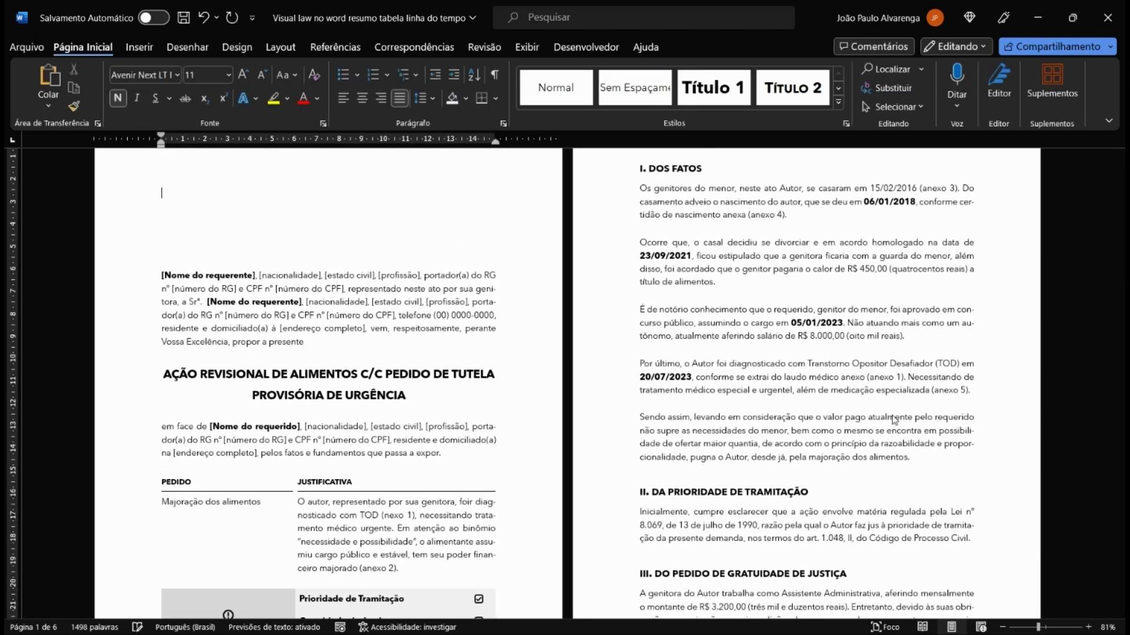
Step: Examine the first page's layout from header to footer, including the spacing around both summary tables
{"action": "scroll", "coordinate": [894, 420], "scroll_direction": "down", "scroll_amount": 5}
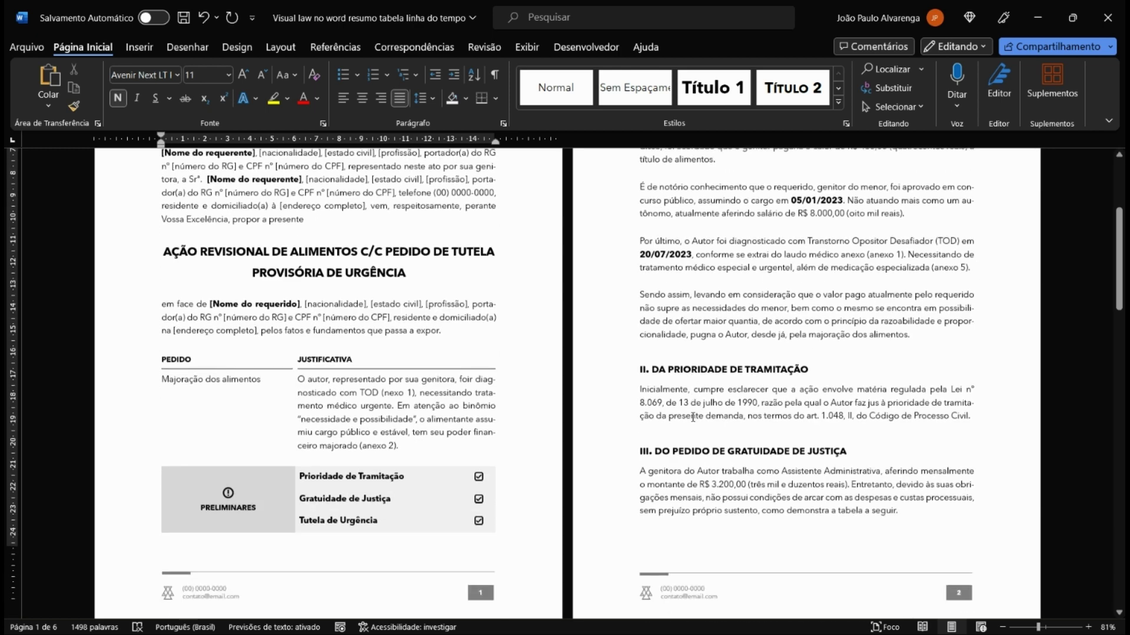
{"action": "scroll", "coordinate": [665, 423], "scroll_direction": "up", "scroll_amount": 1}
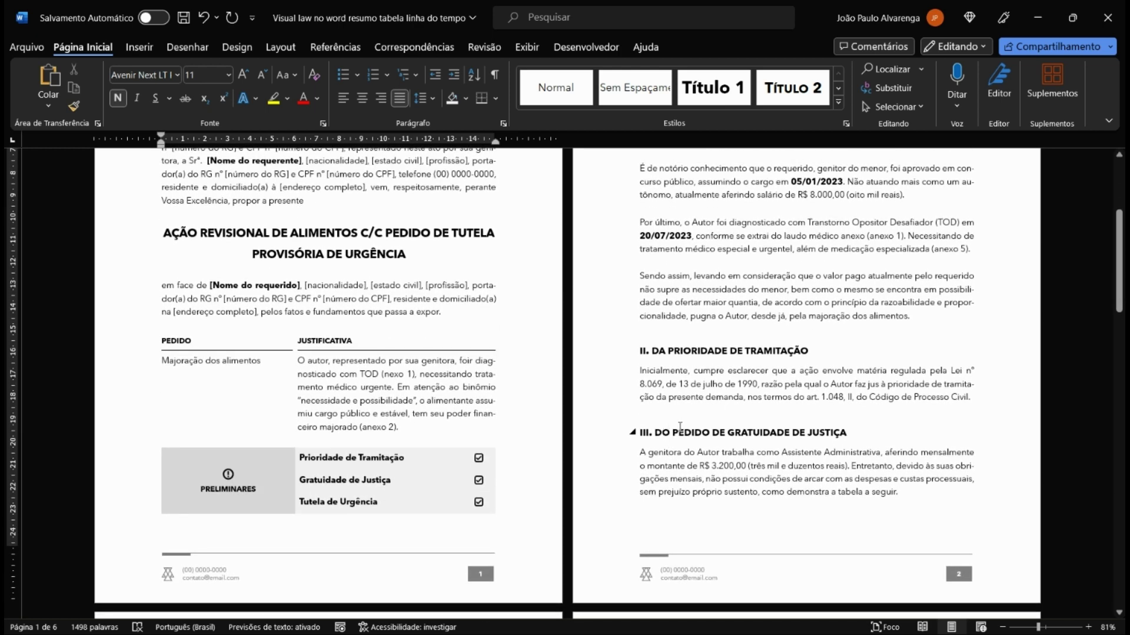
{"action": "scroll", "coordinate": [680, 427], "scroll_direction": "up", "scroll_amount": 4}
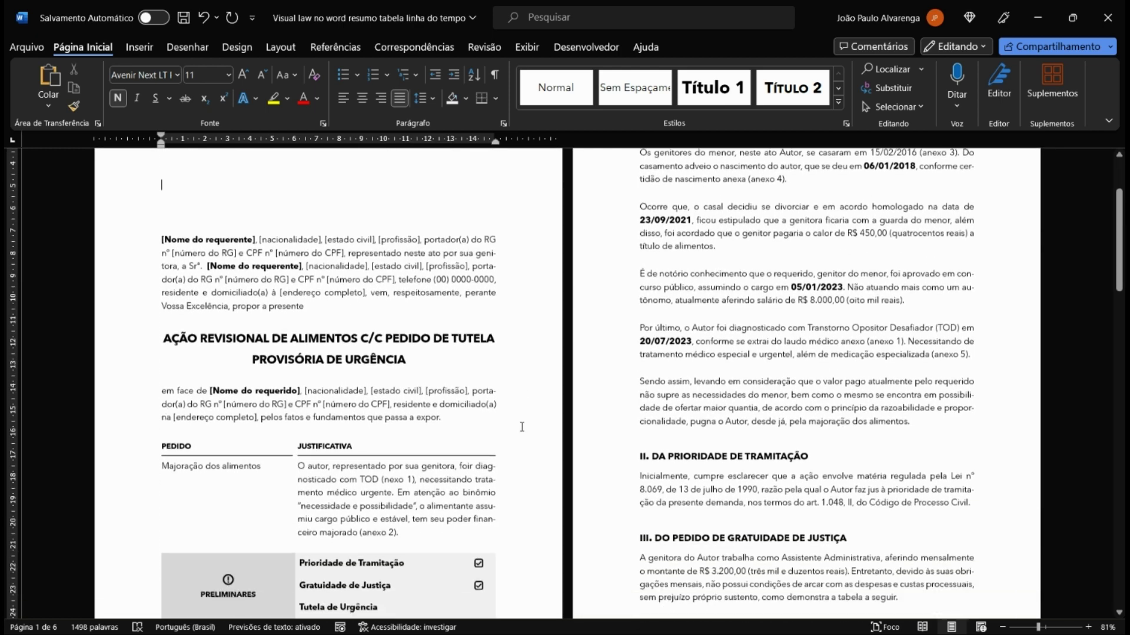
{"action": "scroll", "coordinate": [522, 427], "scroll_direction": "down", "scroll_amount": 3}
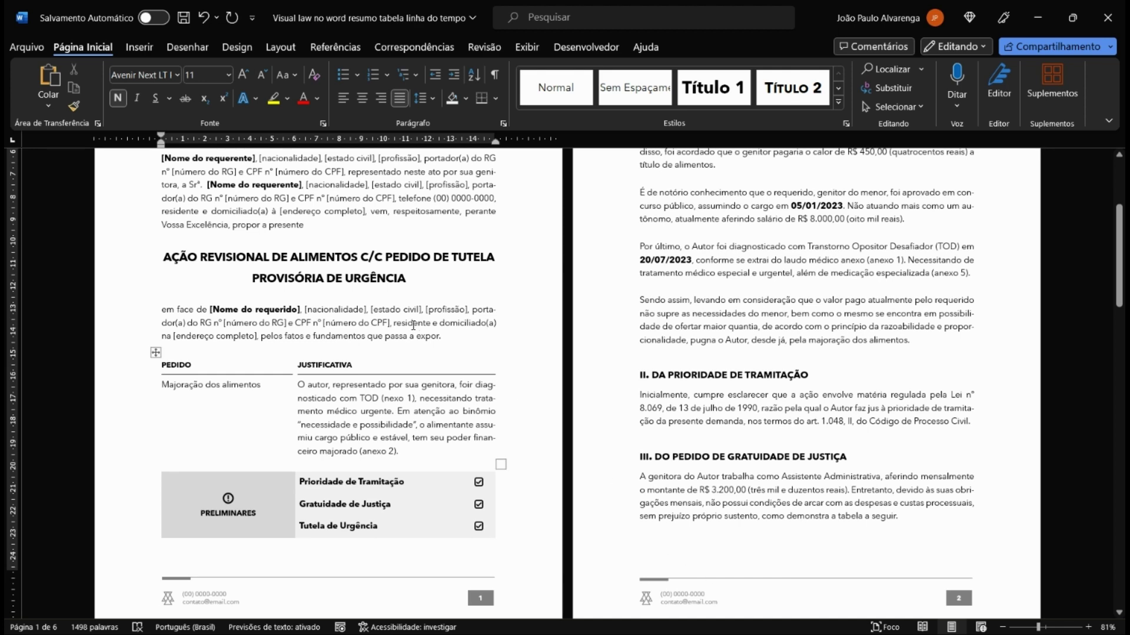
{"action": "scroll", "coordinate": [385, 302], "scroll_direction": "up", "scroll_amount": 4}
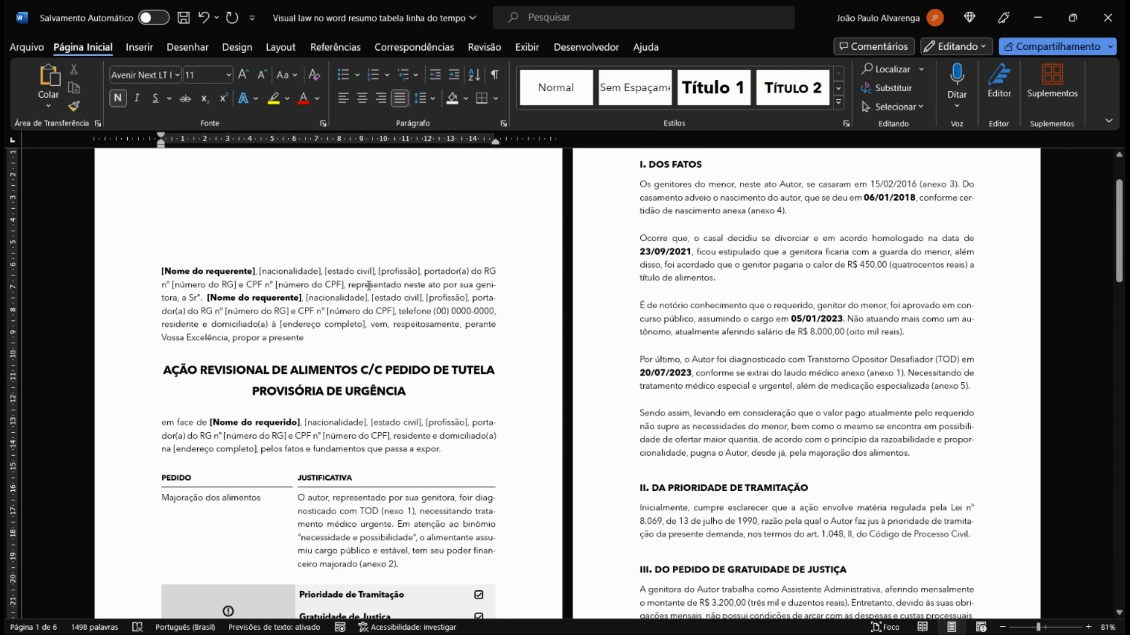
{"action": "scroll", "coordinate": [315, 284], "scroll_direction": "up", "scroll_amount": 3}
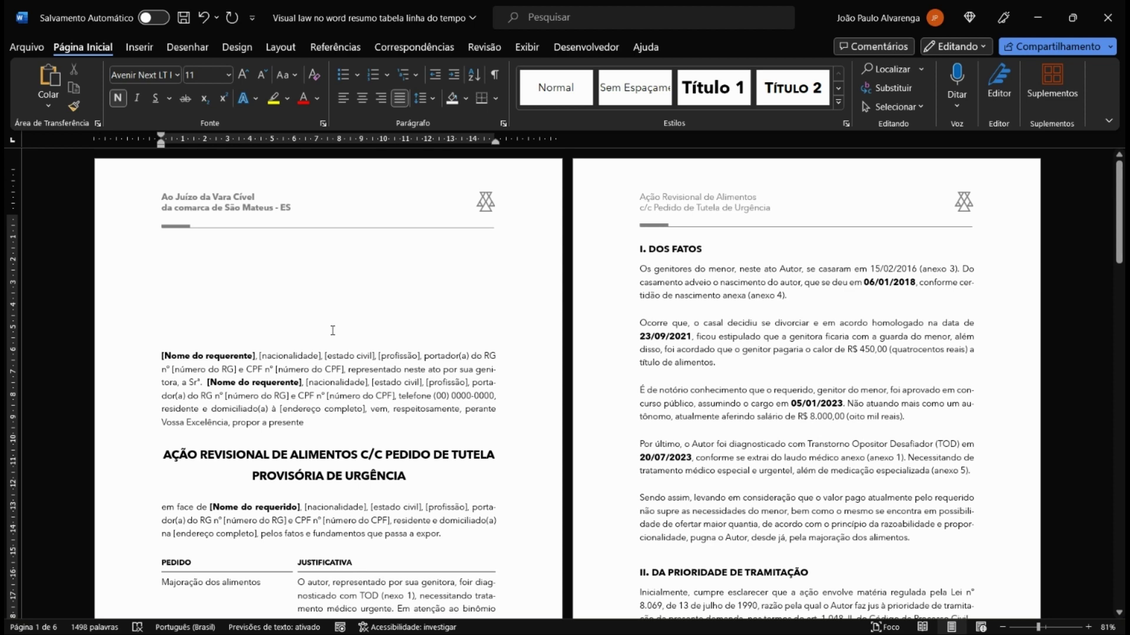
Step: Correct "nexo 1" to "anexo 1" in the Justificativa text
{"action": "scroll", "coordinate": [294, 336], "scroll_direction": "down", "scroll_amount": 6}
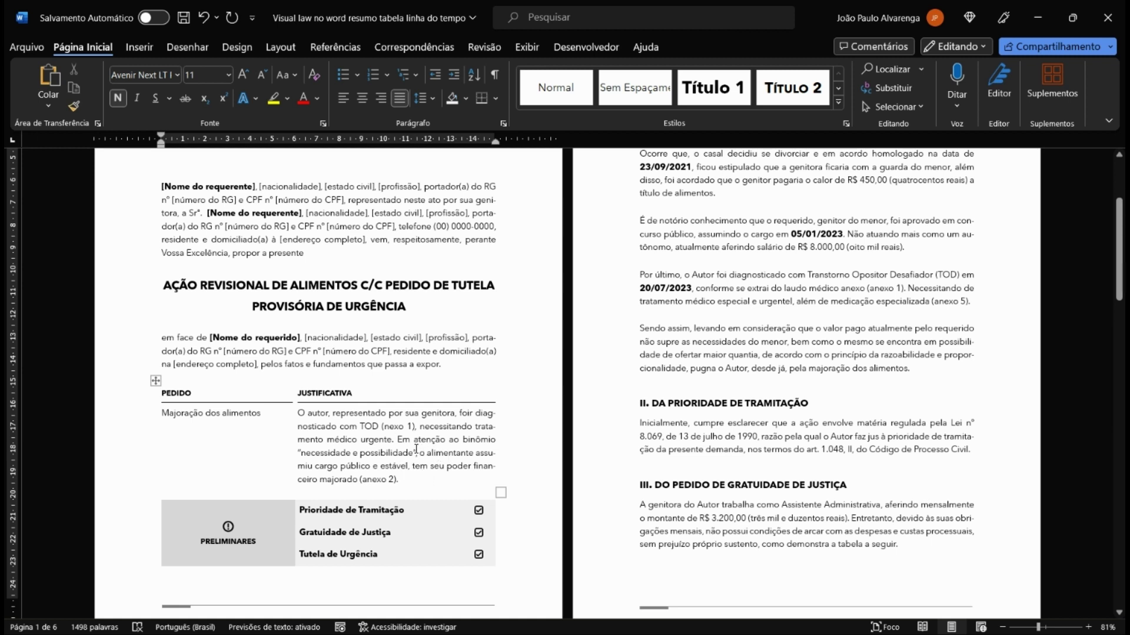
{"action": "left_click", "coordinate": [387, 431]}
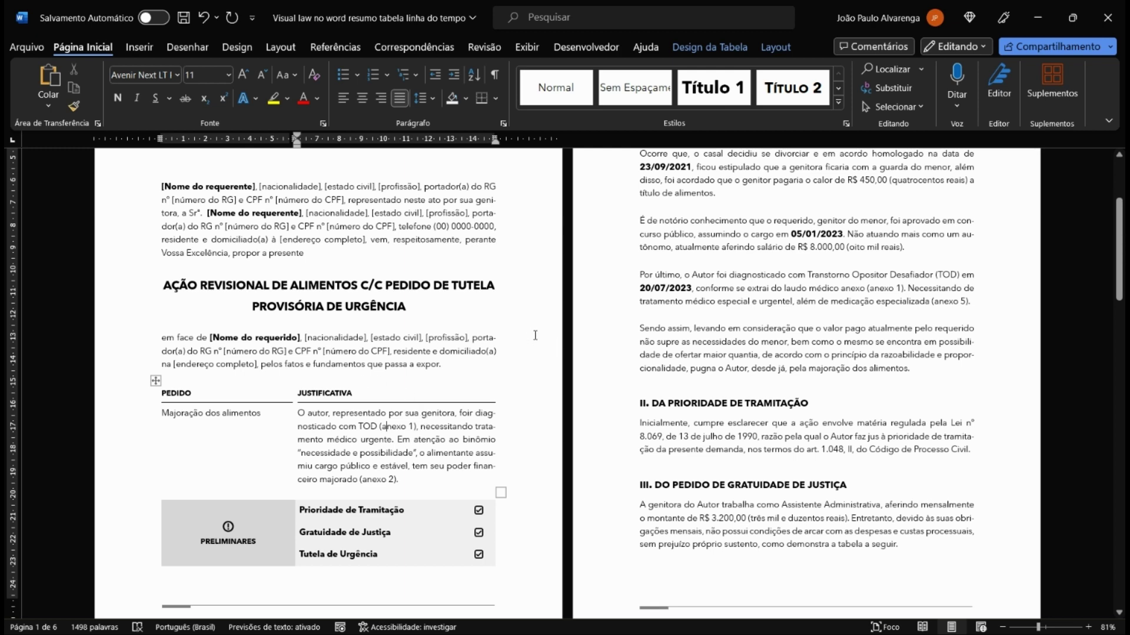
{"action": "scroll", "coordinate": [312, 272], "scroll_direction": "up", "scroll_amount": 3}
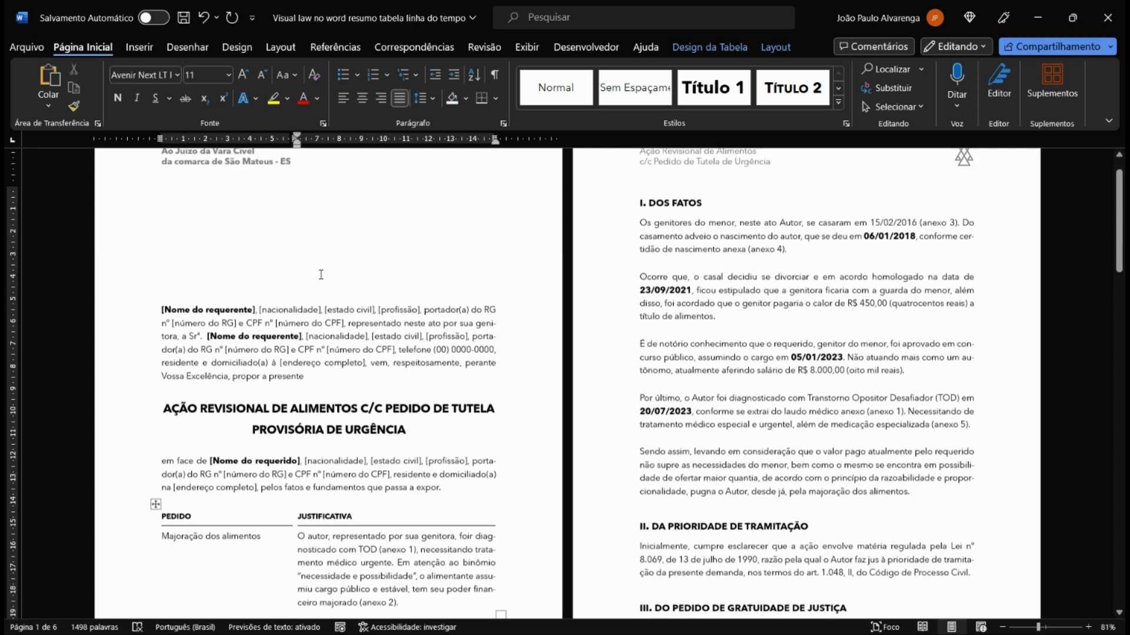
{"action": "scroll", "coordinate": [400, 258], "scroll_direction": "down", "scroll_amount": 3}
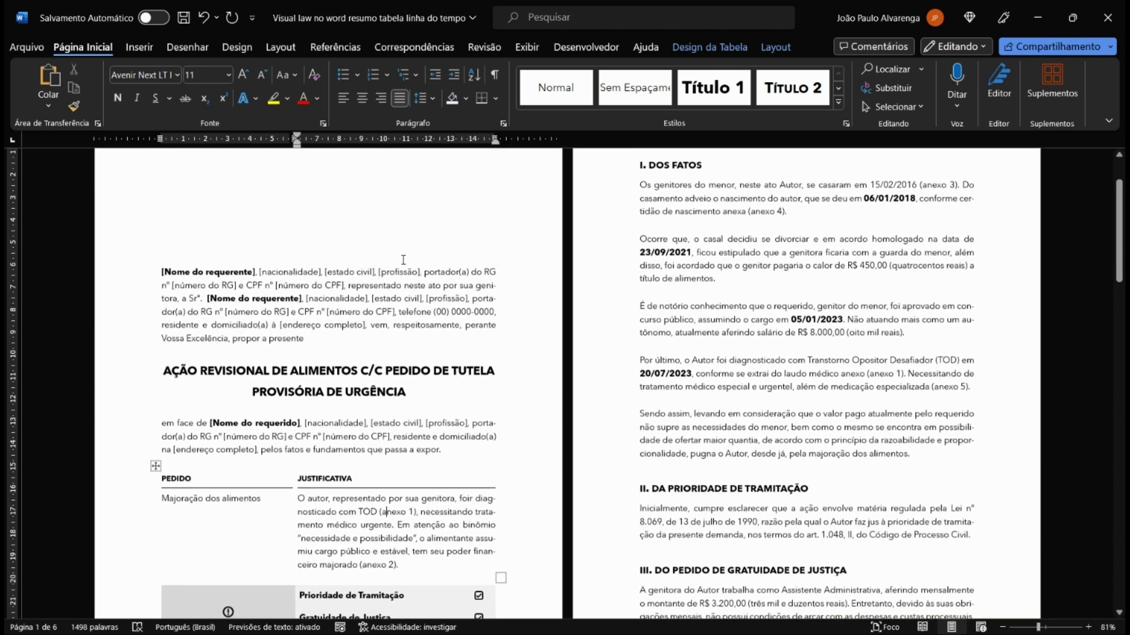
{"action": "scroll", "coordinate": [387, 259], "scroll_direction": "down", "scroll_amount": 1}
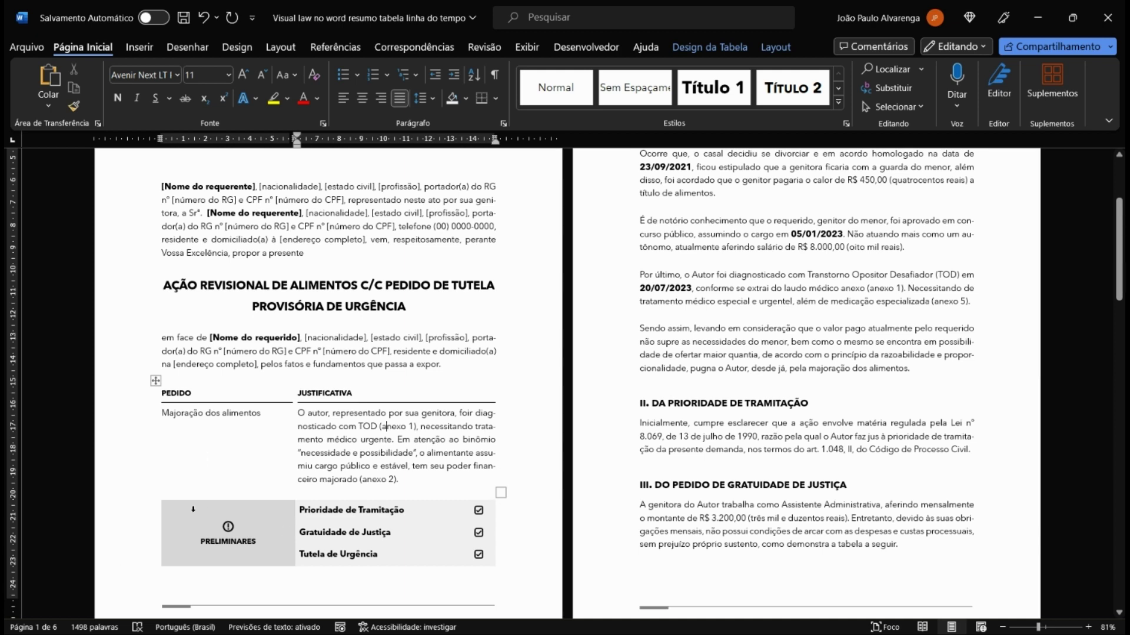
{"action": "scroll", "coordinate": [424, 353], "scroll_direction": "up", "scroll_amount": 3}
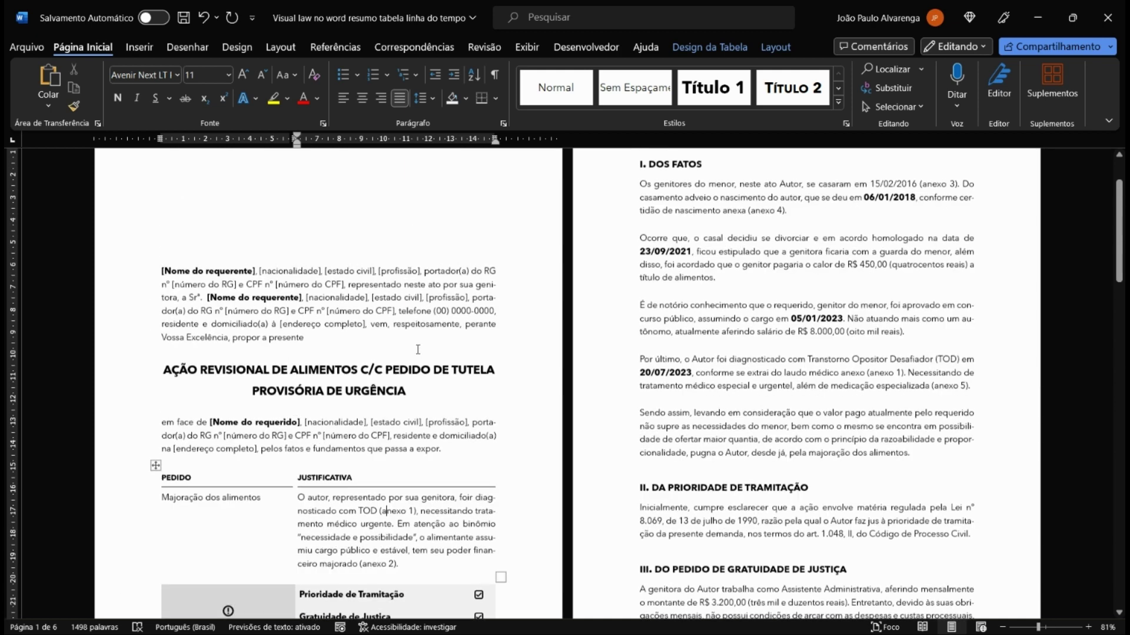